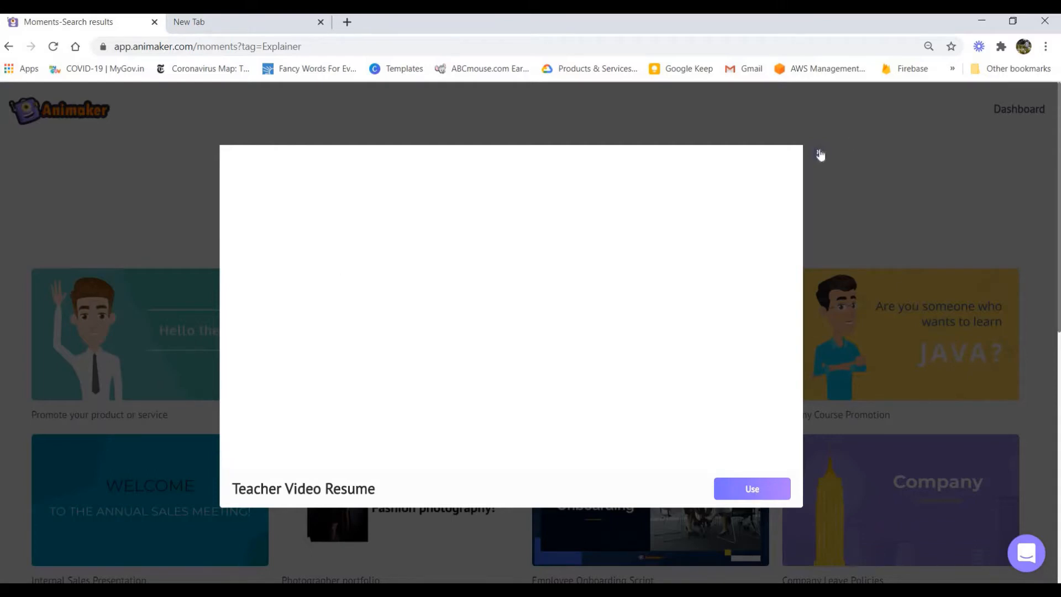
- Close the Teacher Video Resume preview and look through the explainer video templates
{"action": "left_click", "coordinate": [820, 155]}
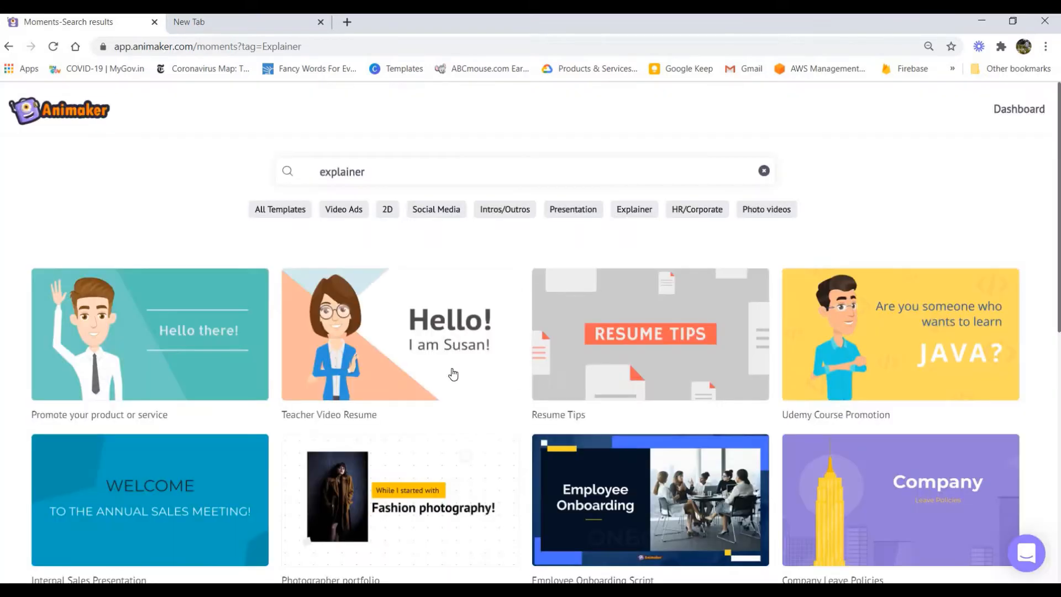
{"action": "mouse_move", "coordinate": [455, 372]}
{"action": "scroll", "coordinate": [454, 371], "scroll_direction": "down", "scroll_amount": 2}
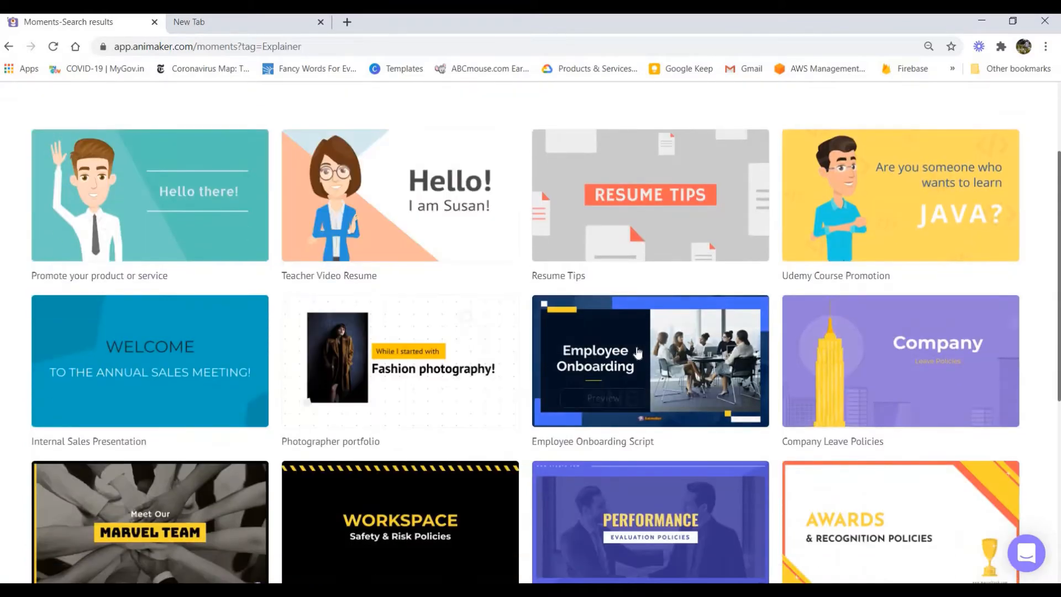
{"action": "mouse_move", "coordinate": [634, 351]}
{"action": "scroll", "coordinate": [638, 352], "scroll_direction": "down", "scroll_amount": 1}
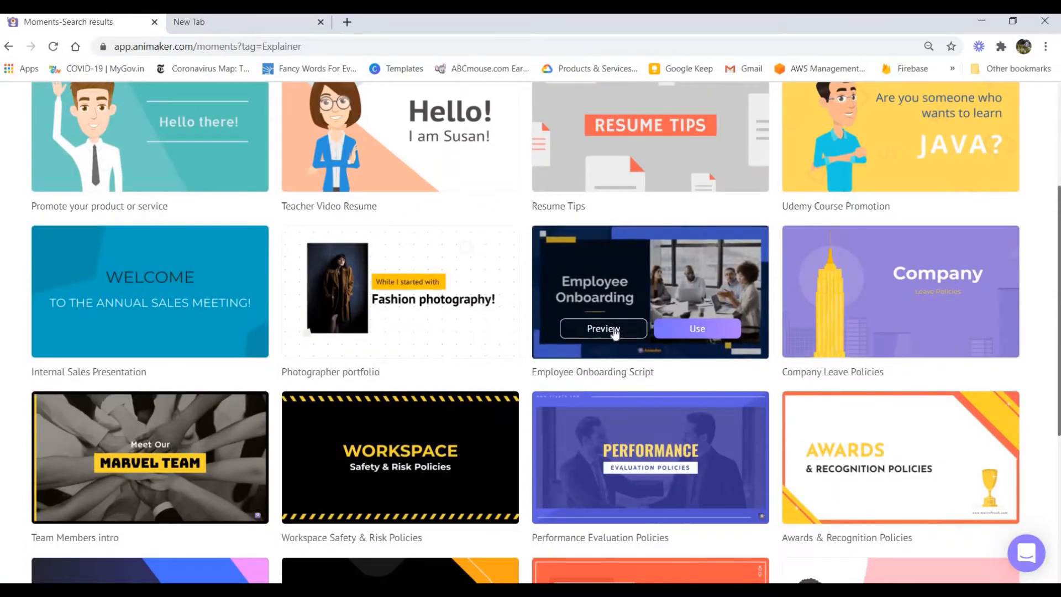
{"action": "scroll", "coordinate": [385, 321], "scroll_direction": "down", "scroll_amount": 3}
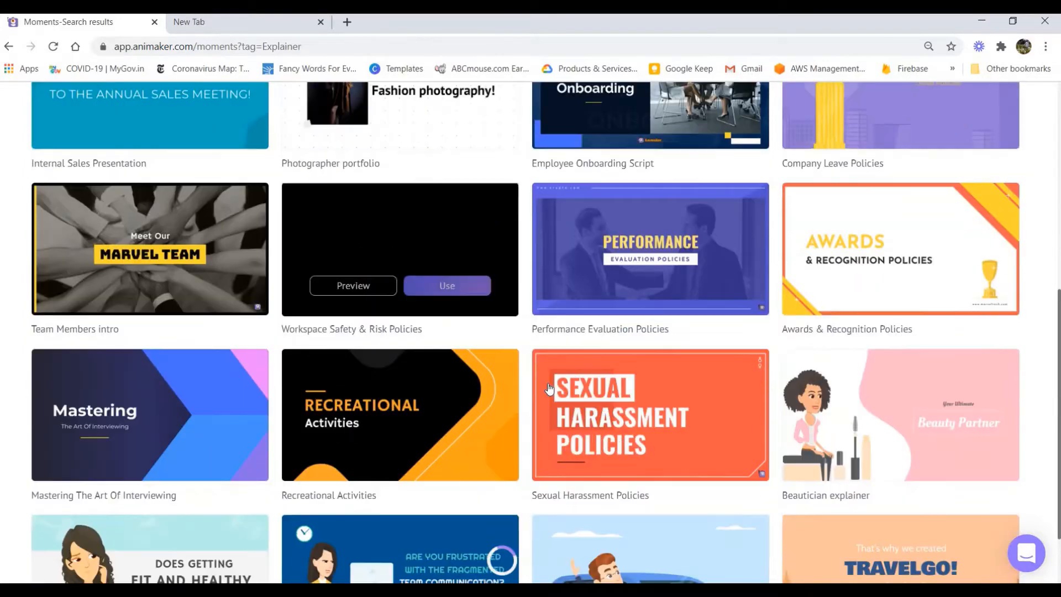
{"action": "mouse_move", "coordinate": [549, 389]}
{"action": "scroll", "coordinate": [549, 389], "scroll_direction": "up", "scroll_amount": 6}
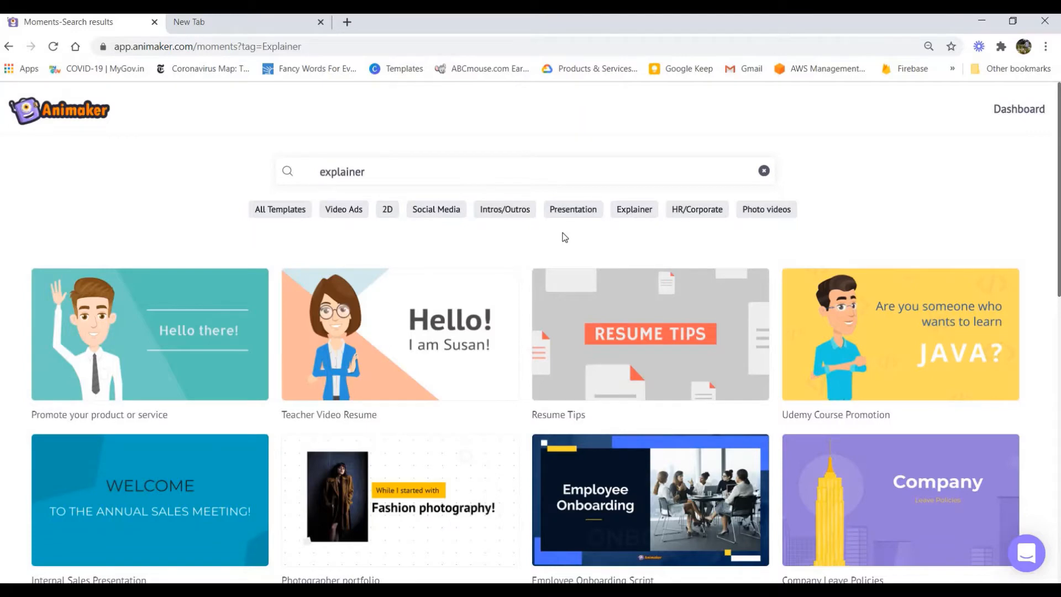
{"action": "scroll", "coordinate": [547, 248], "scroll_direction": "down", "scroll_amount": 4}
{"action": "scroll", "coordinate": [547, 251], "scroll_direction": "up", "scroll_amount": 4}
{"action": "scroll", "coordinate": [262, 361], "scroll_direction": "down", "scroll_amount": 2}
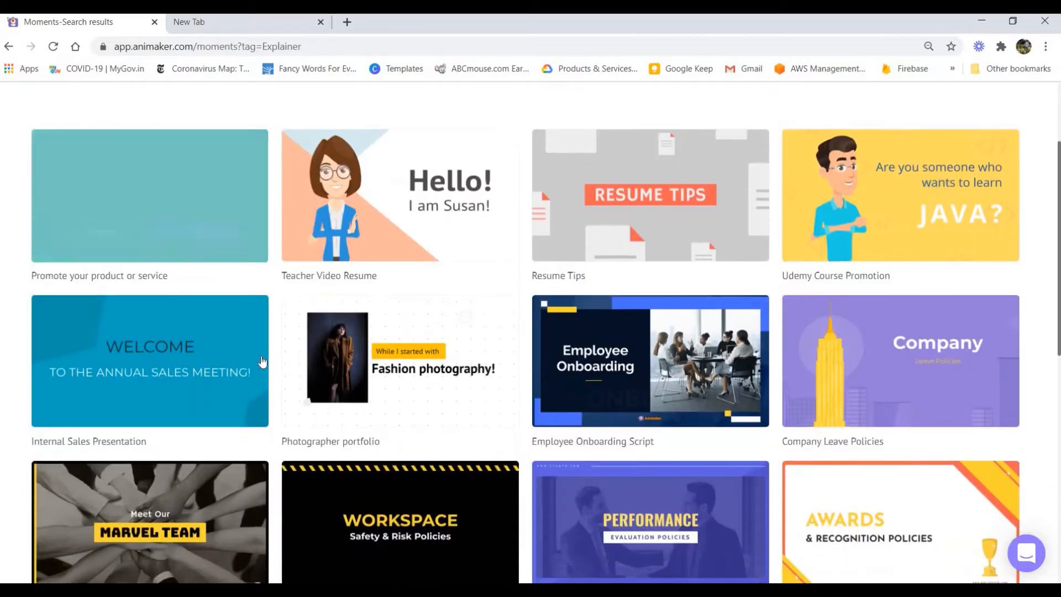
{"action": "scroll", "coordinate": [262, 362], "scroll_direction": "up", "scroll_amount": 2}
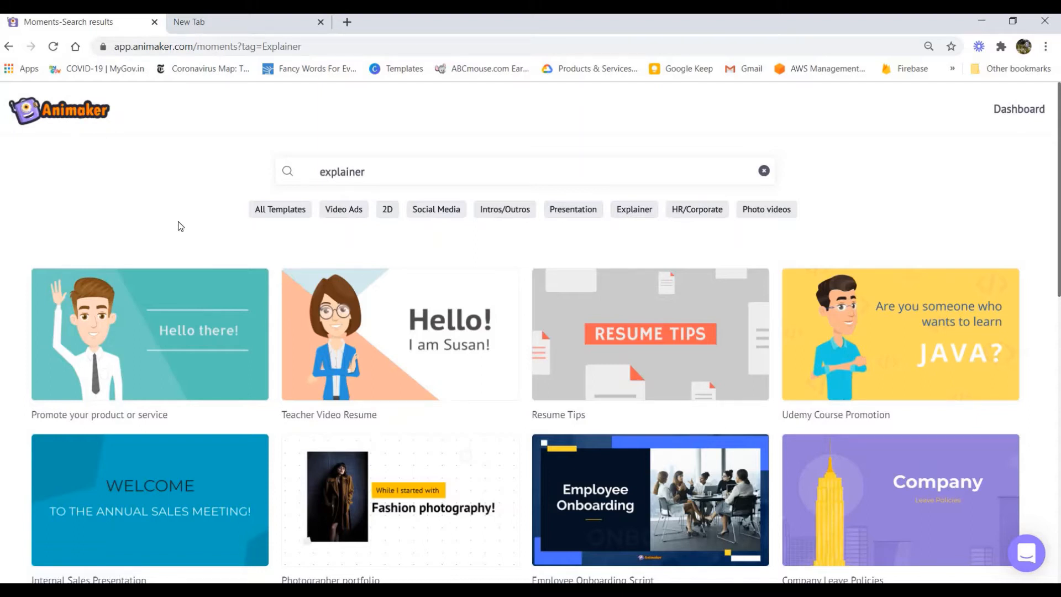
- Reopen the Explainer templates from the dashboard and start a project with the Teacher Video Resume template
{"action": "left_click", "coordinate": [80, 113]}
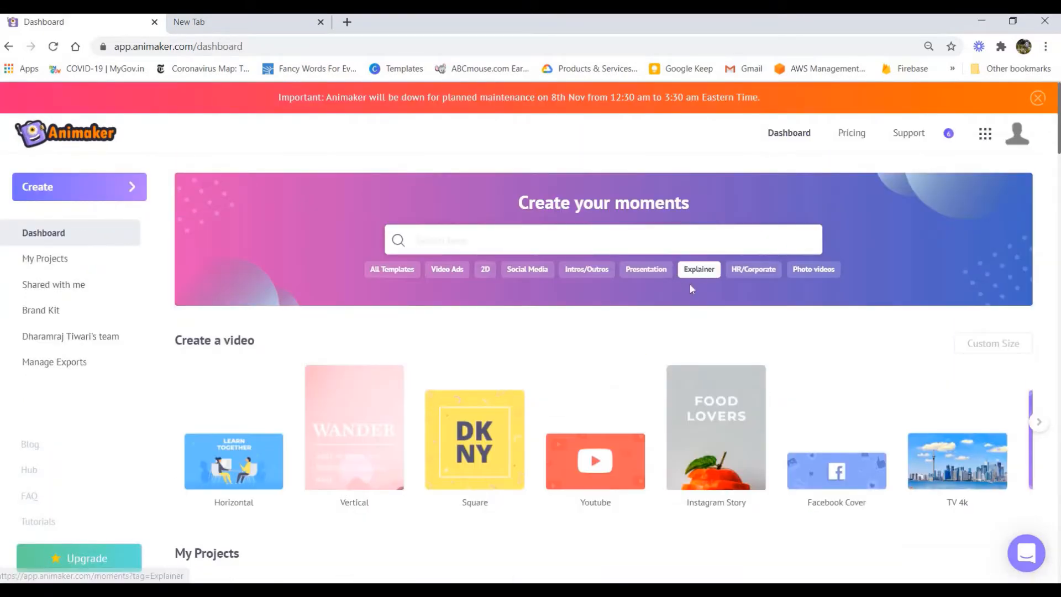
{"action": "left_click", "coordinate": [698, 269]}
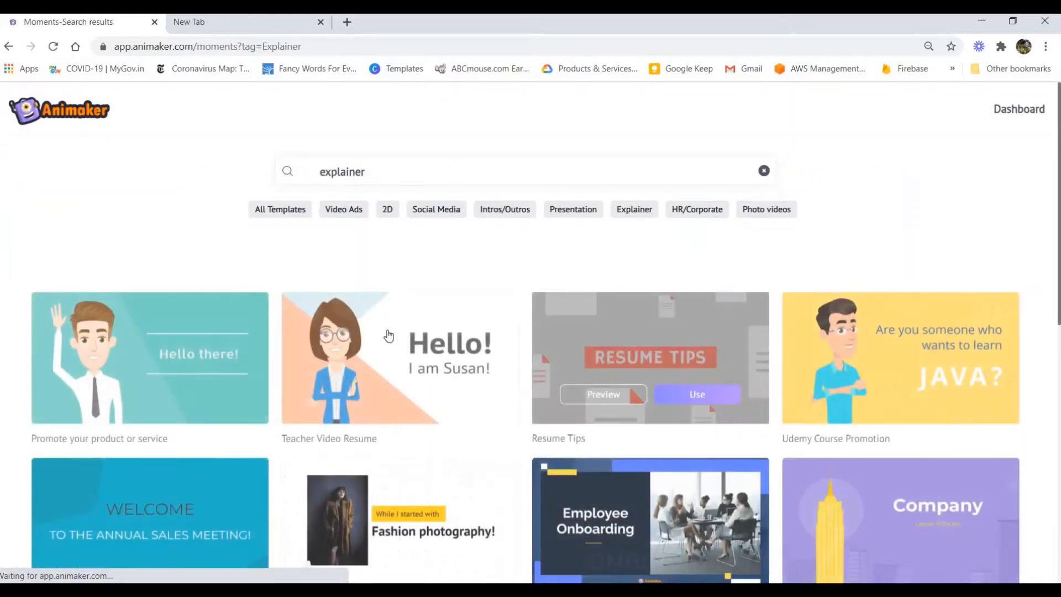
{"action": "mouse_move", "coordinate": [350, 374]}
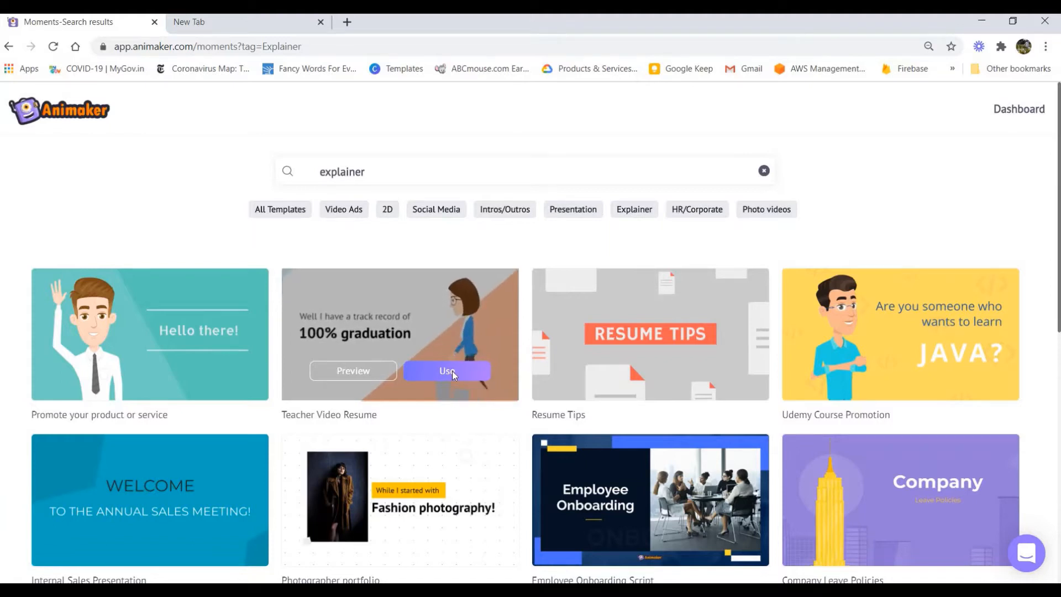
{"action": "left_click", "coordinate": [451, 373]}
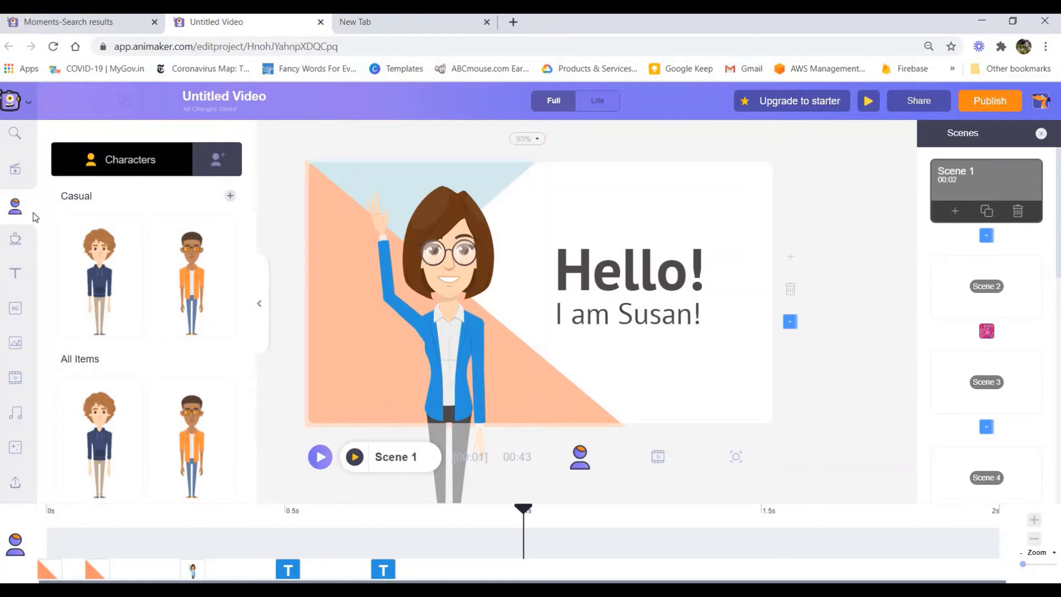
- Search the asset library for "education" and look through the Giphy results
{"action": "left_click", "coordinate": [14, 133]}
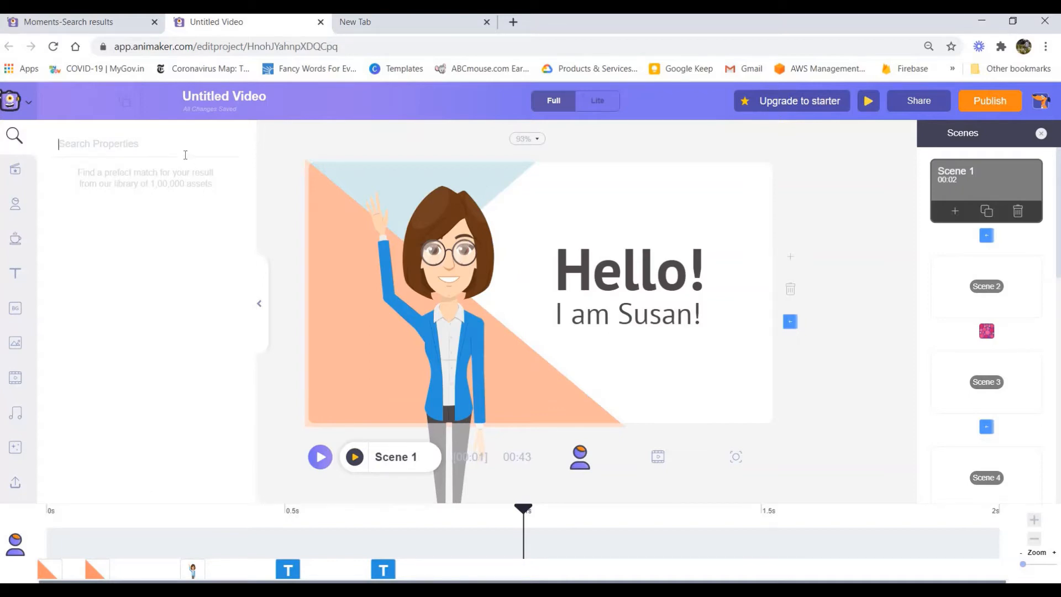
{"action": "type", "text": "education"}
{"action": "key", "text": "Return"}
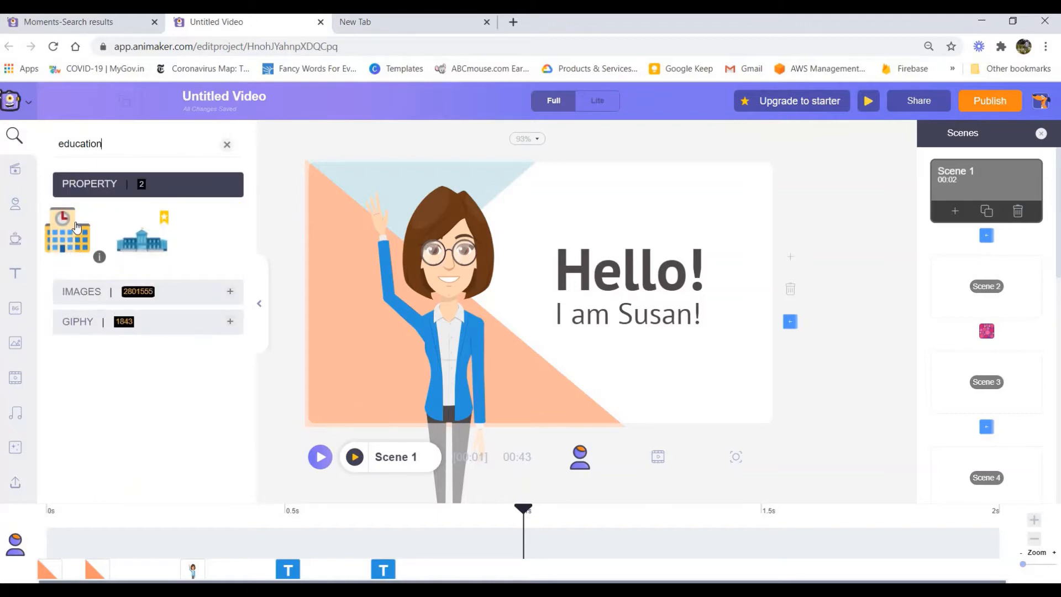
{"action": "left_click", "coordinate": [93, 321]}
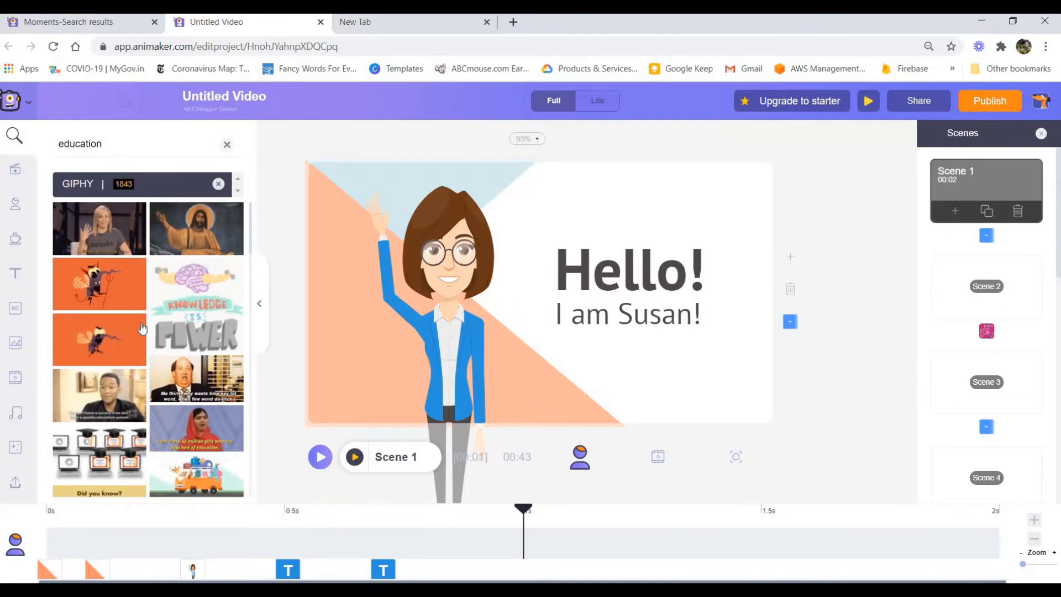
{"action": "scroll", "coordinate": [142, 328], "scroll_direction": "down", "scroll_amount": 3}
{"action": "scroll", "coordinate": [142, 328], "scroll_direction": "down", "scroll_amount": 1}
{"action": "scroll", "coordinate": [142, 328], "scroll_direction": "up", "scroll_amount": 3}
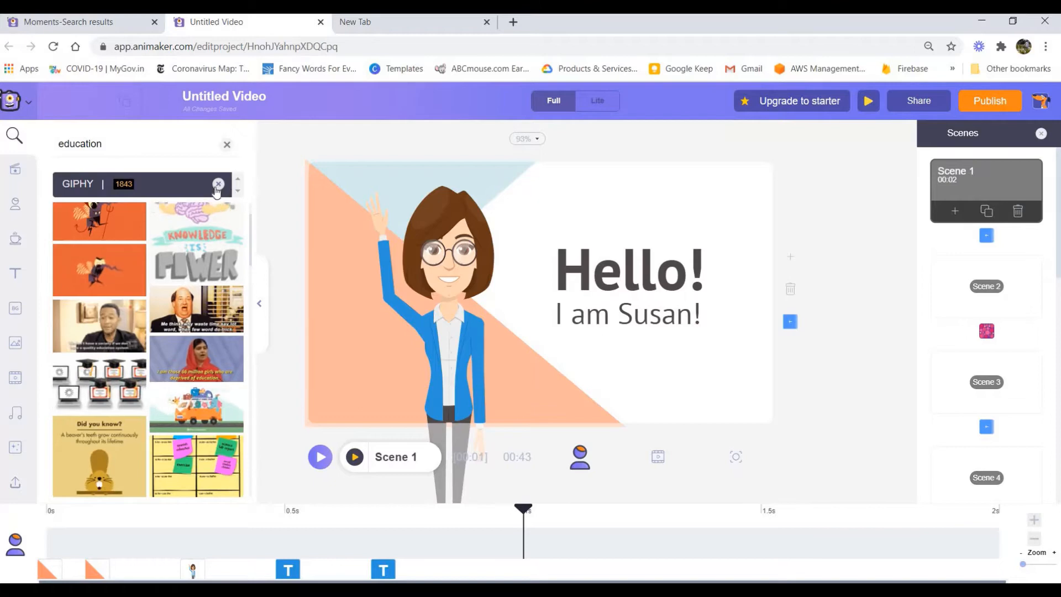
{"action": "left_click", "coordinate": [226, 144]}
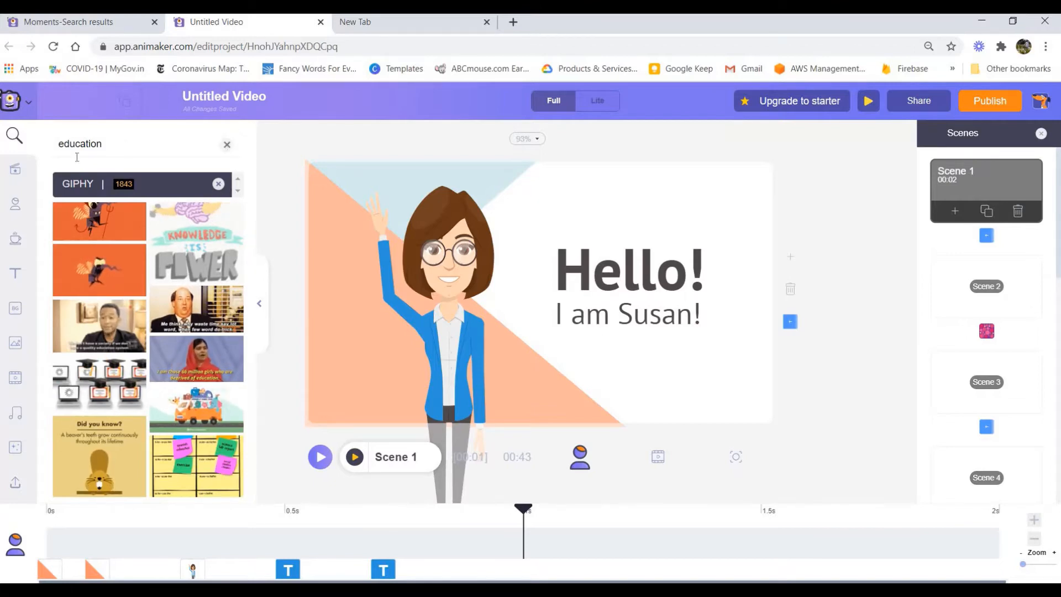
- Browse the editor's video templates and open the Friend's Birthday Wishes template to show its scenes
{"action": "left_click", "coordinate": [17, 171]}
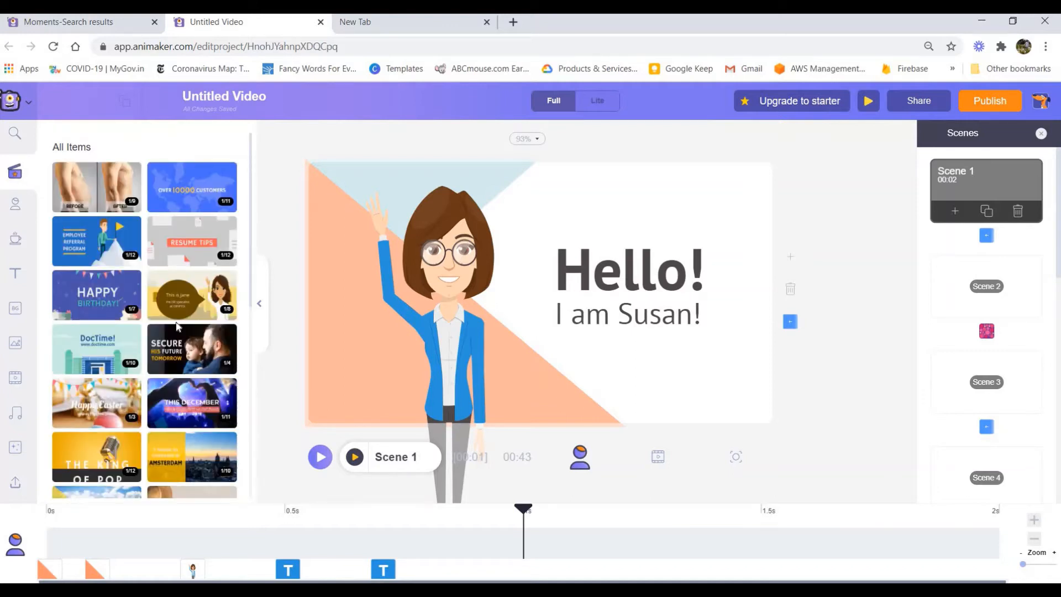
{"action": "scroll", "coordinate": [177, 326], "scroll_direction": "down", "scroll_amount": 1}
{"action": "scroll", "coordinate": [177, 326], "scroll_direction": "down", "scroll_amount": 1}
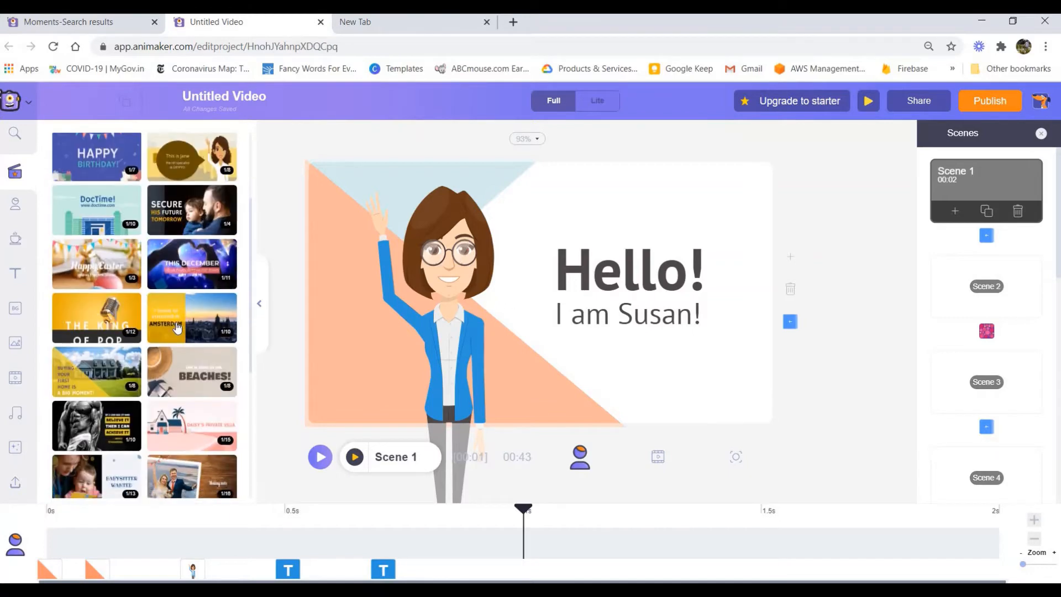
{"action": "scroll", "coordinate": [177, 327], "scroll_direction": "down", "scroll_amount": 1}
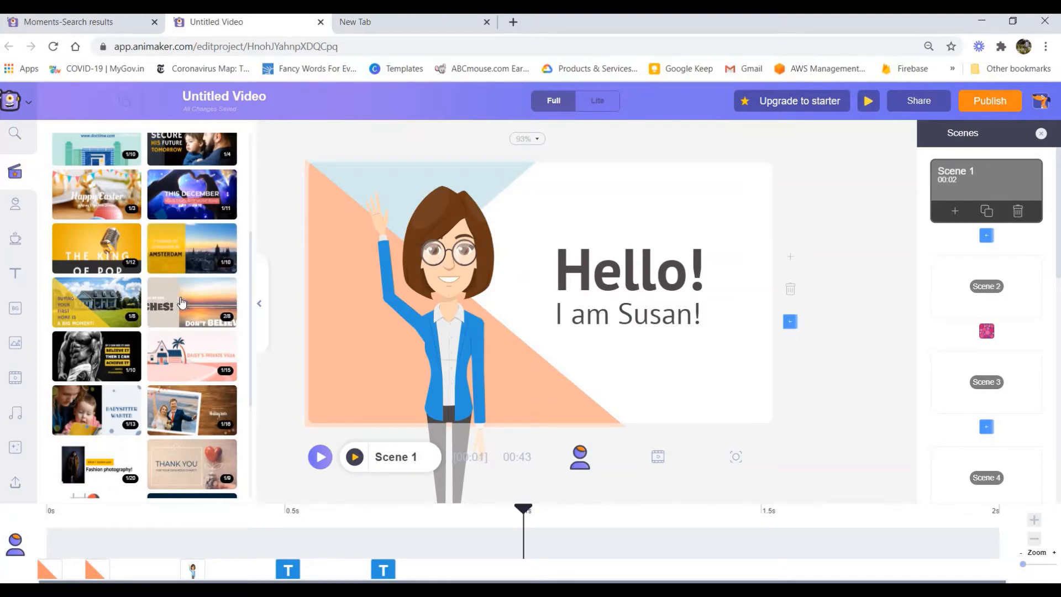
{"action": "scroll", "coordinate": [181, 302], "scroll_direction": "down", "scroll_amount": 2}
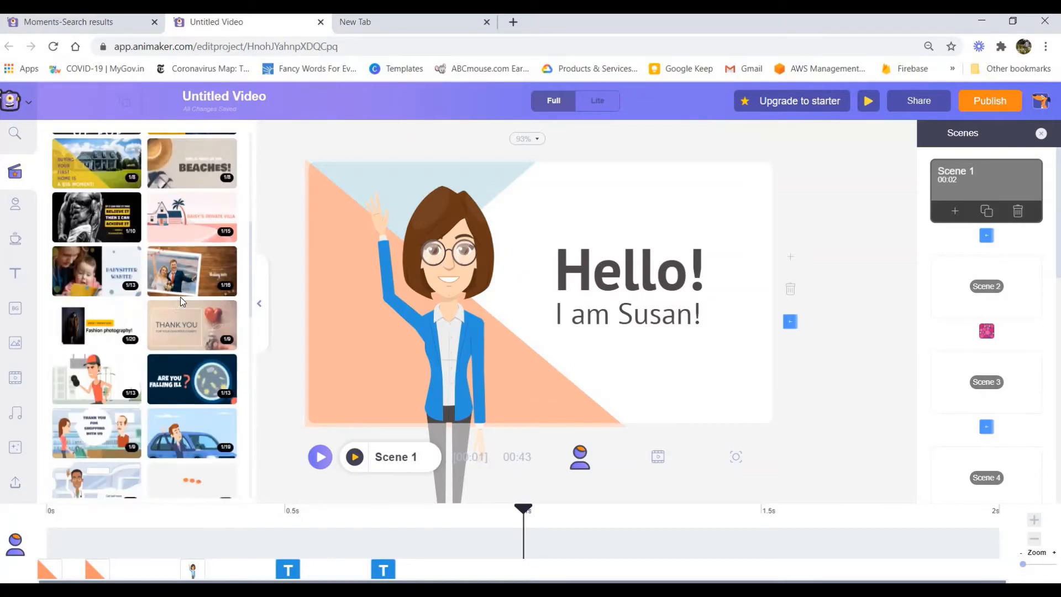
{"action": "scroll", "coordinate": [182, 301], "scroll_direction": "down", "scroll_amount": 1}
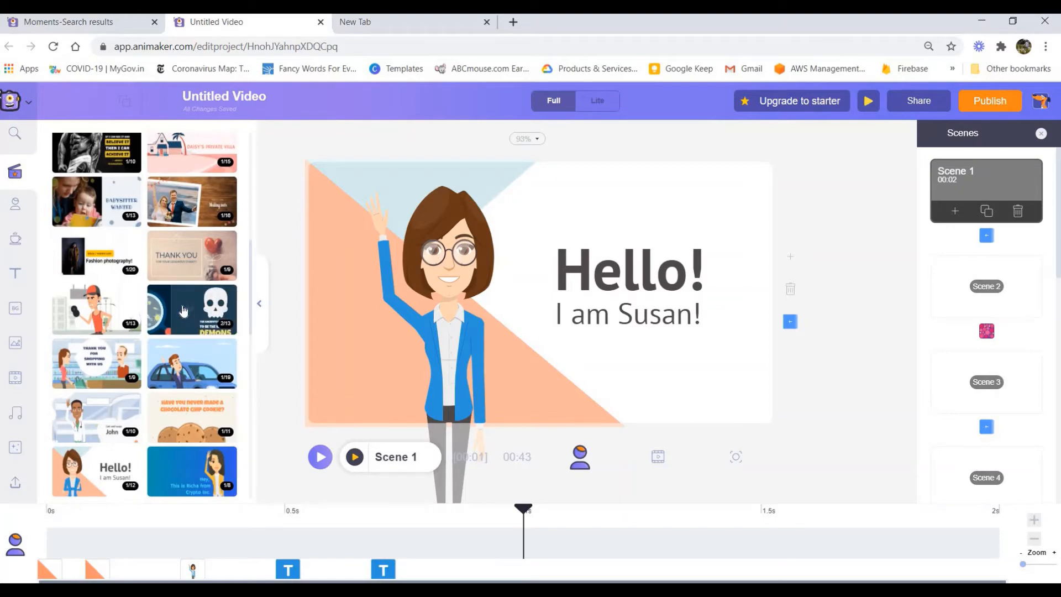
{"action": "scroll", "coordinate": [184, 311], "scroll_direction": "down", "scroll_amount": 1}
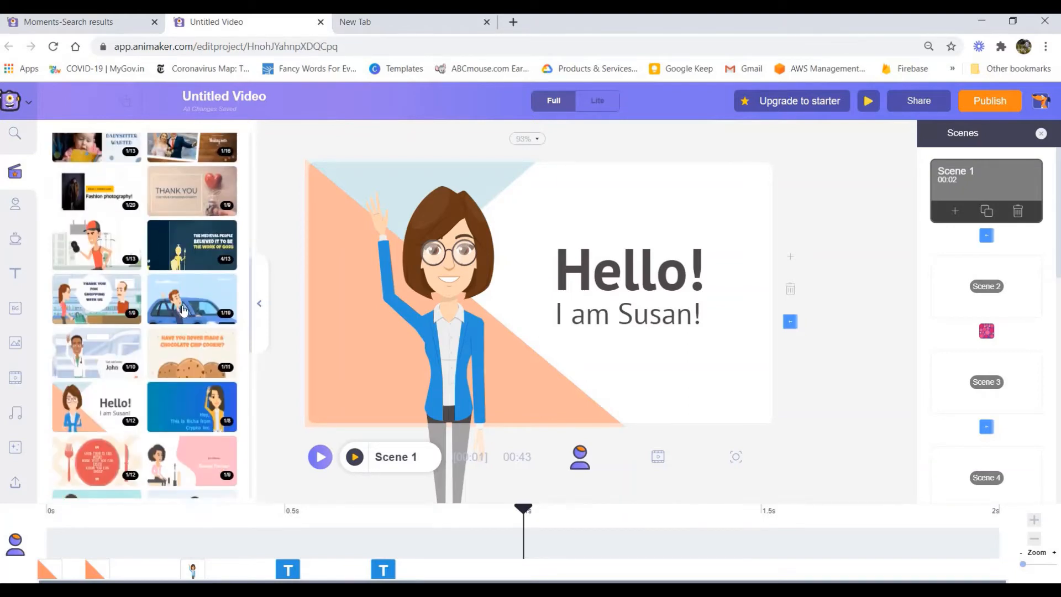
{"action": "scroll", "coordinate": [184, 311], "scroll_direction": "up", "scroll_amount": 2}
{"action": "scroll", "coordinate": [184, 311], "scroll_direction": "up", "scroll_amount": 10}
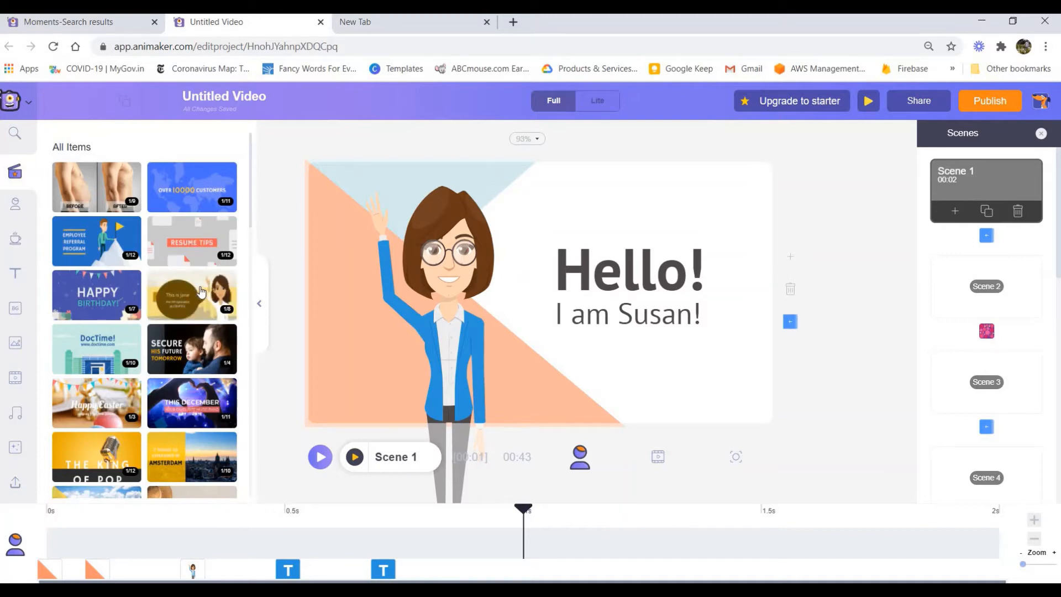
{"action": "left_click", "coordinate": [91, 295]}
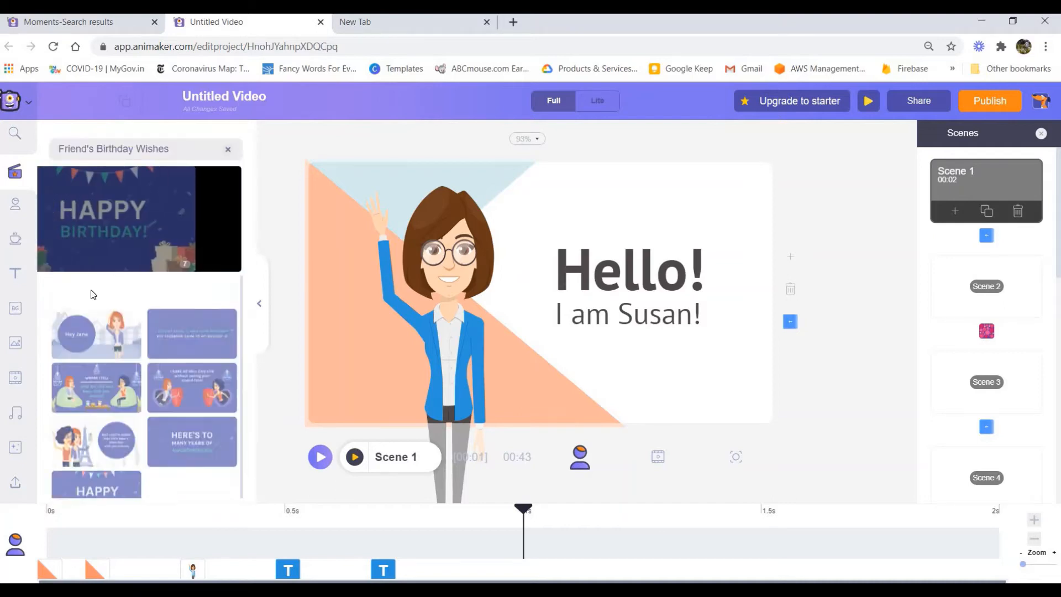
{"action": "mouse_move", "coordinate": [144, 219]}
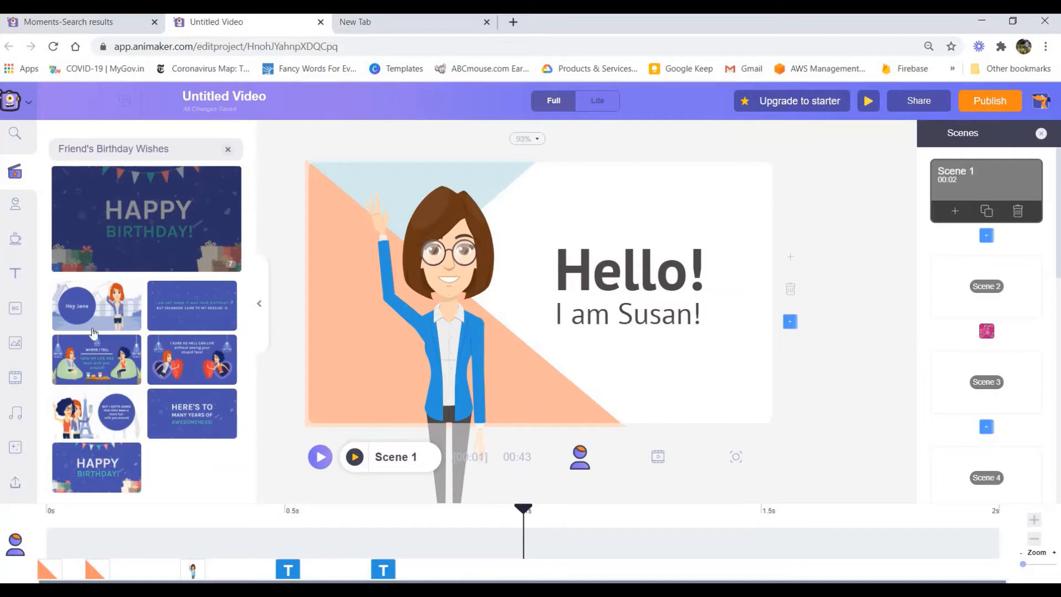
- Try the "Hey Jane" birthday scene as a replacement for Scene 1 with a preview, and undo the replacement
{"action": "left_click", "coordinate": [100, 303]}
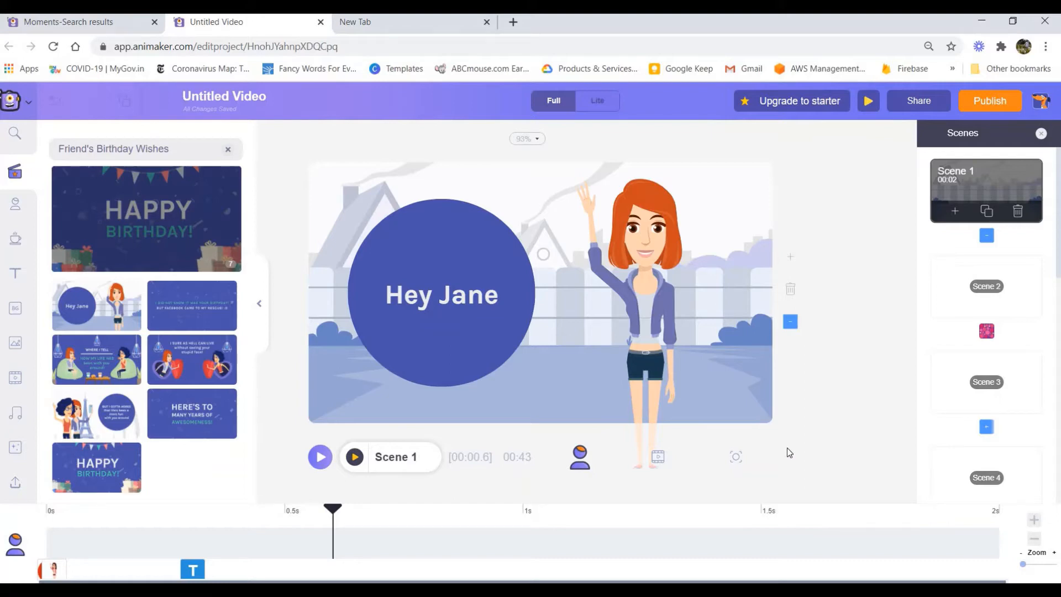
{"action": "left_click", "coordinate": [356, 460]}
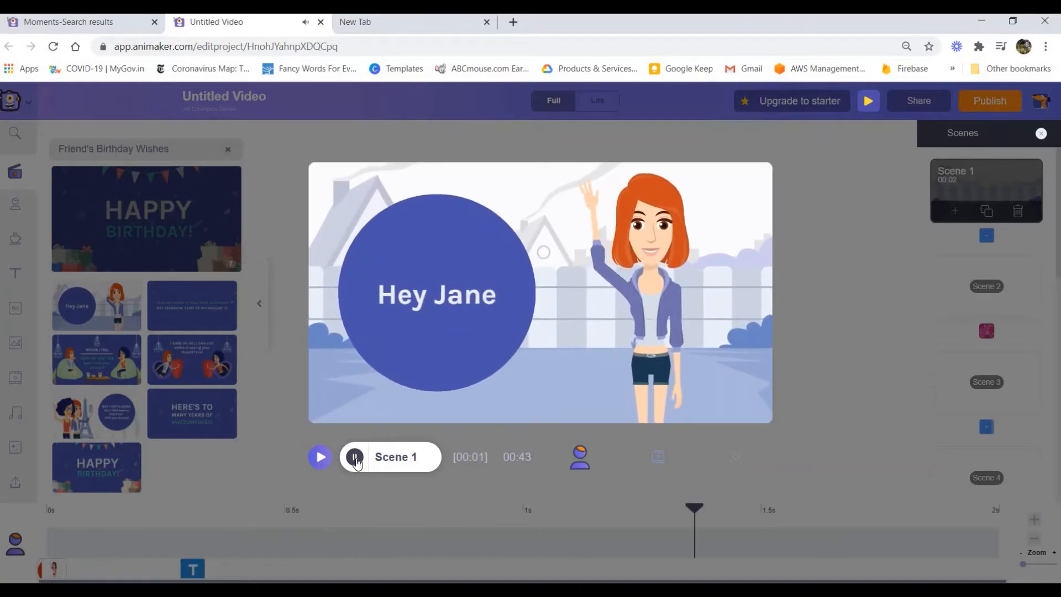
{"action": "left_click", "coordinate": [355, 458]}
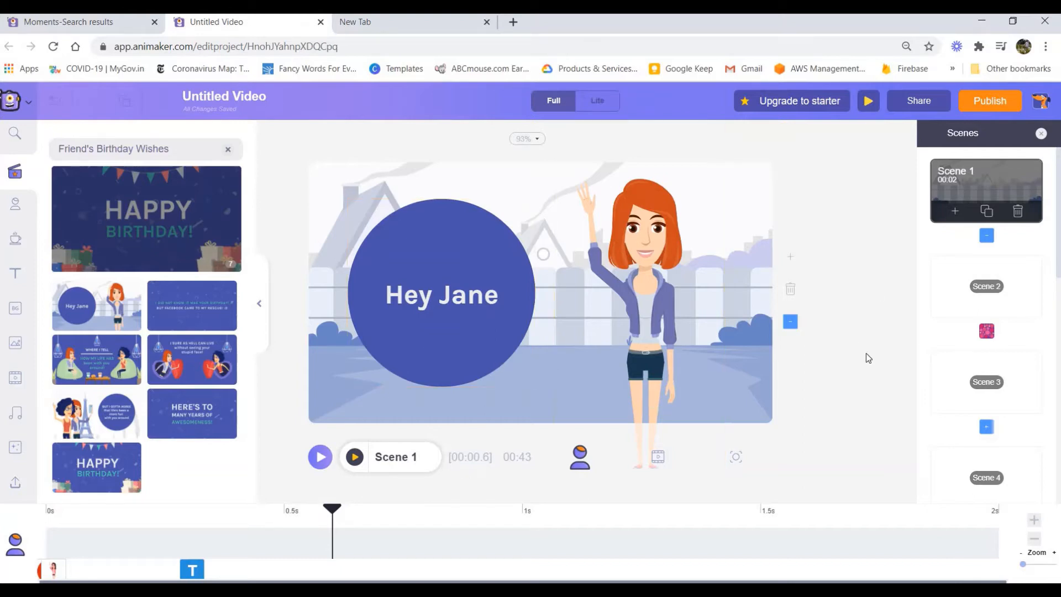
{"action": "key", "text": "ctrl+z"}
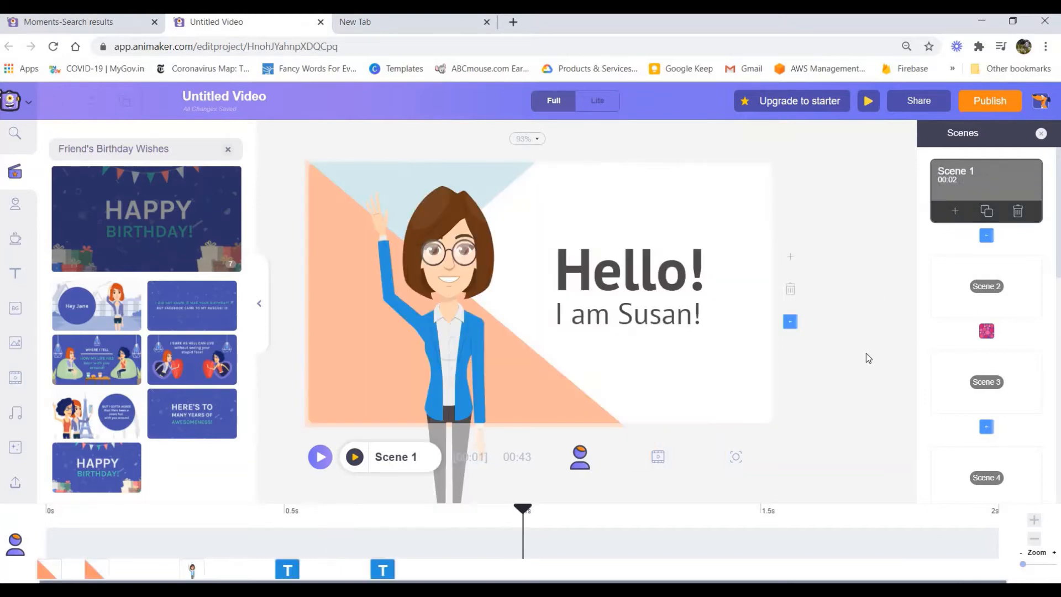
- Add a new scene after Scene 1 and fill it with the "Hey Jane" scene from Friend's Birthday Wishes
{"action": "left_click", "coordinate": [354, 456]}
{"action": "left_click", "coordinate": [956, 213]}
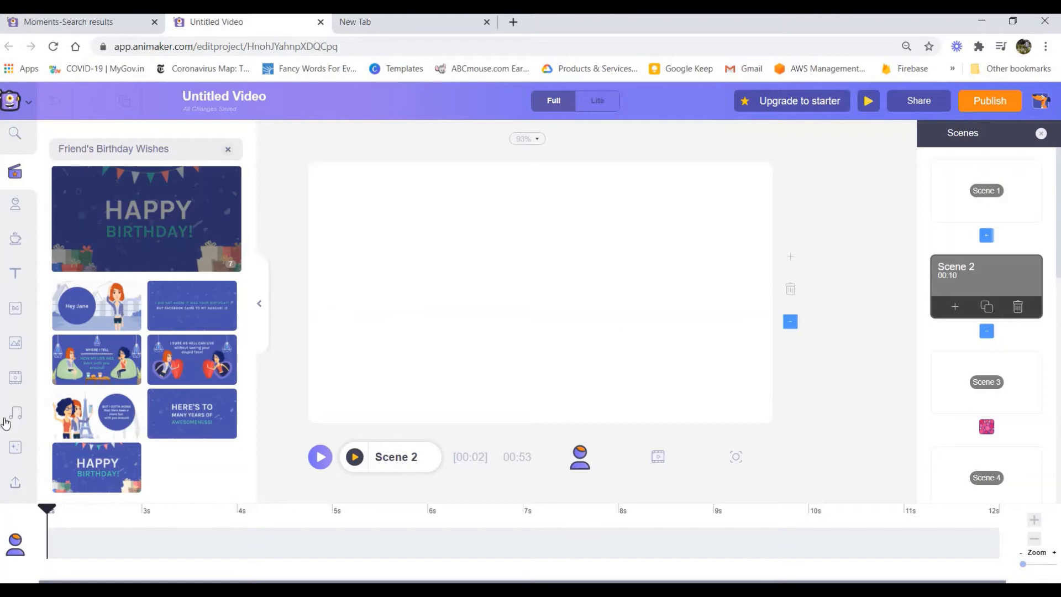
{"action": "left_click", "coordinate": [99, 309]}
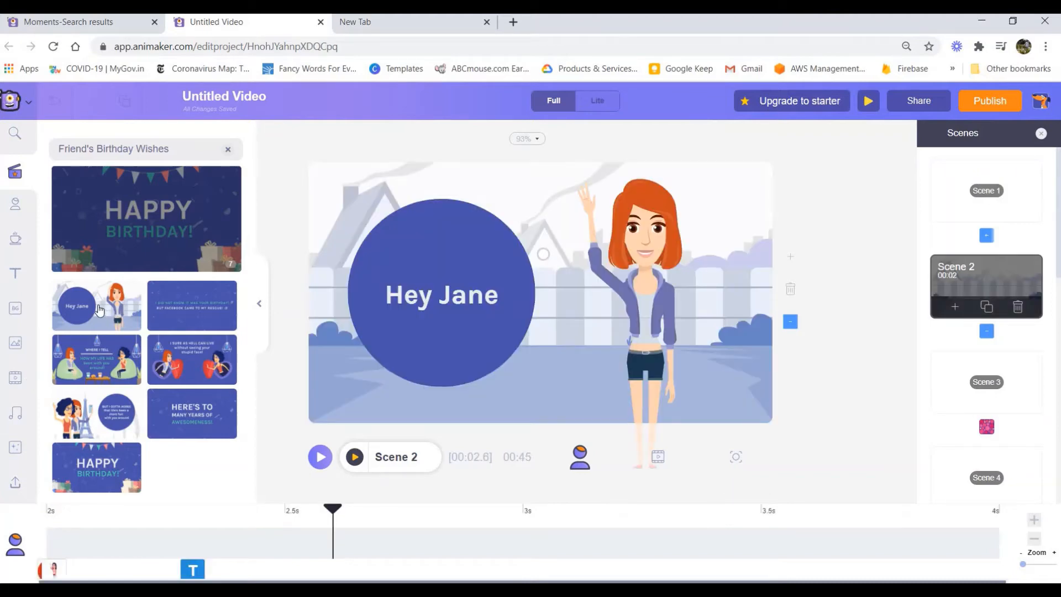
- Preview the new Scene 2, and play Scene 1 to check its original content
{"action": "left_click", "coordinate": [355, 458]}
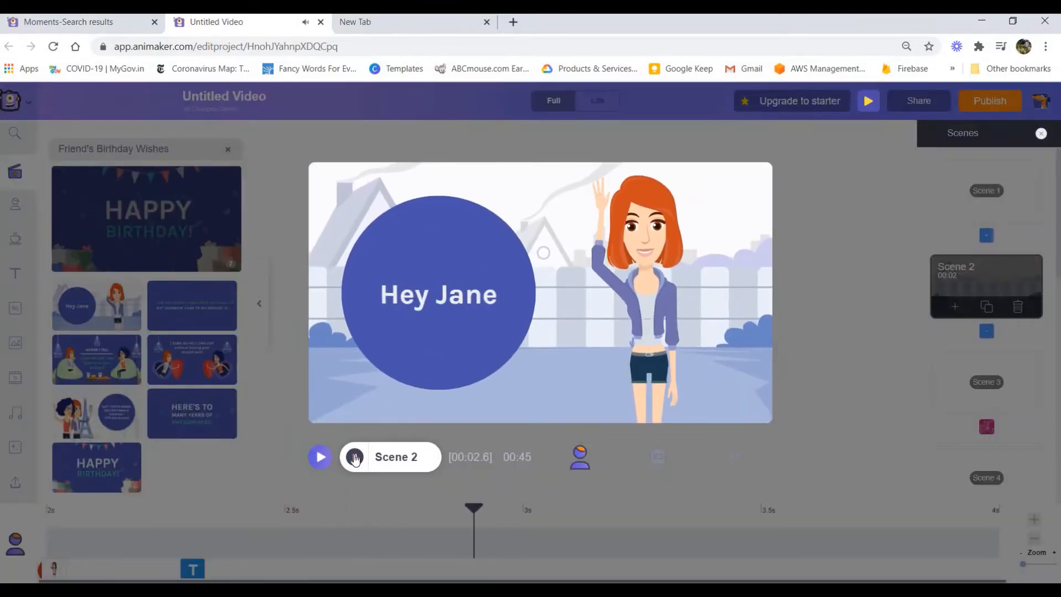
{"action": "left_click", "coordinate": [355, 457]}
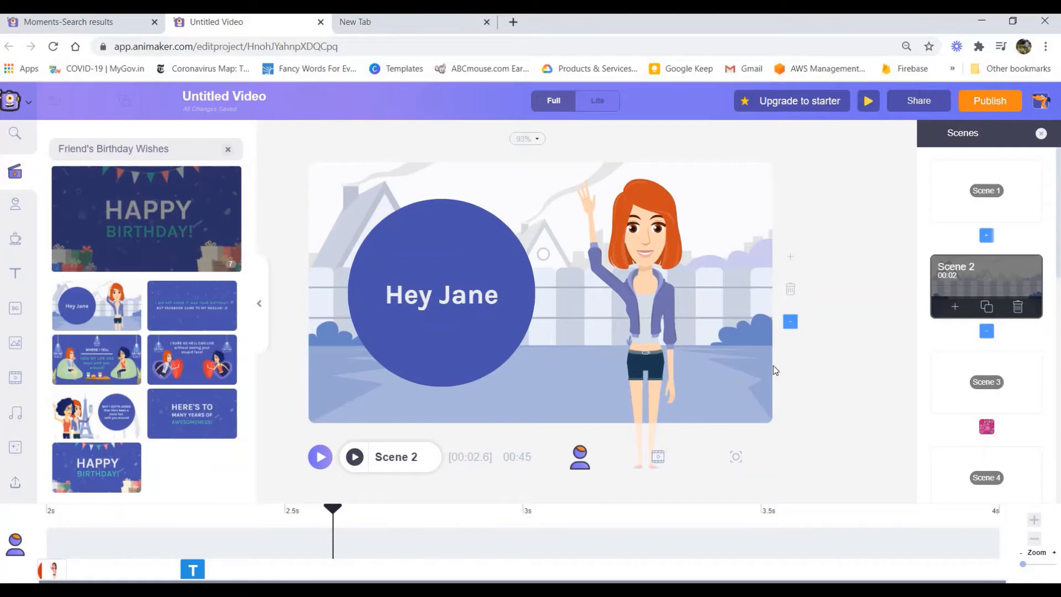
{"action": "left_click", "coordinate": [996, 193]}
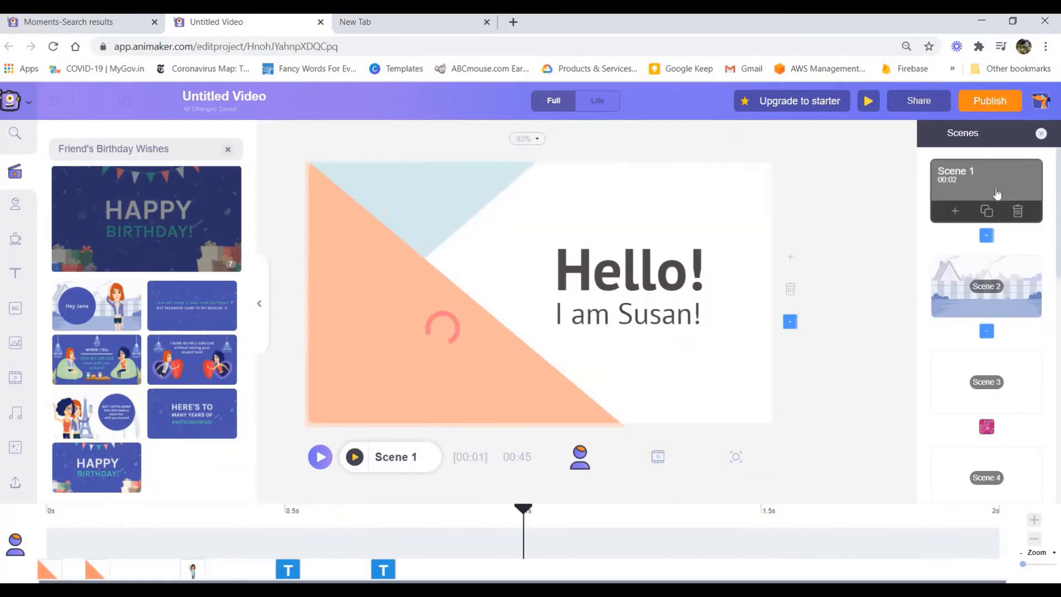
{"action": "left_click", "coordinate": [355, 457]}
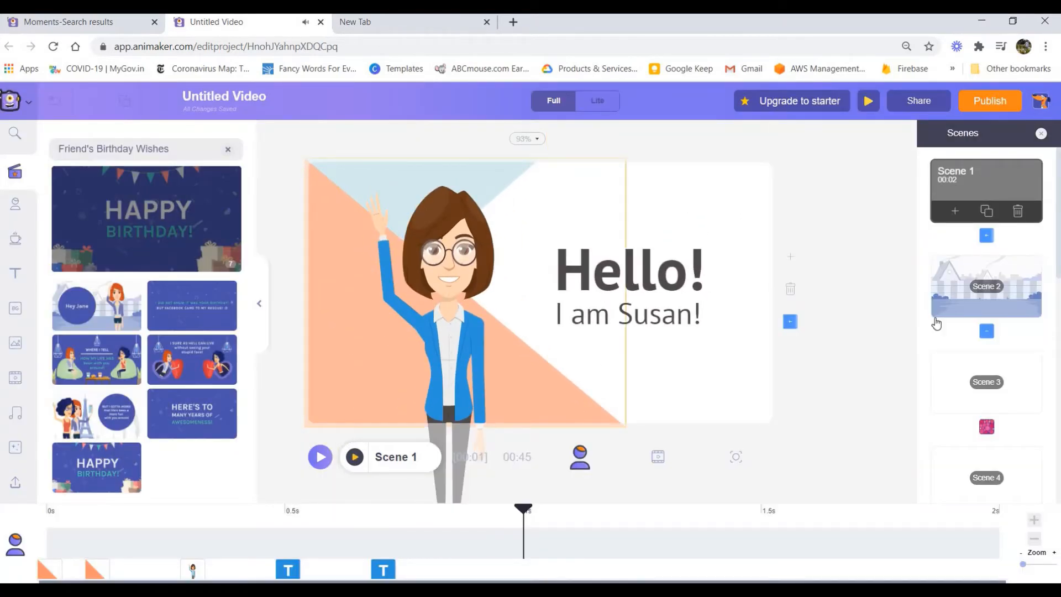
- Select Scene 2 and play its "Hey Jane" animation to check how long the scene runs
{"action": "left_click", "coordinate": [987, 283]}
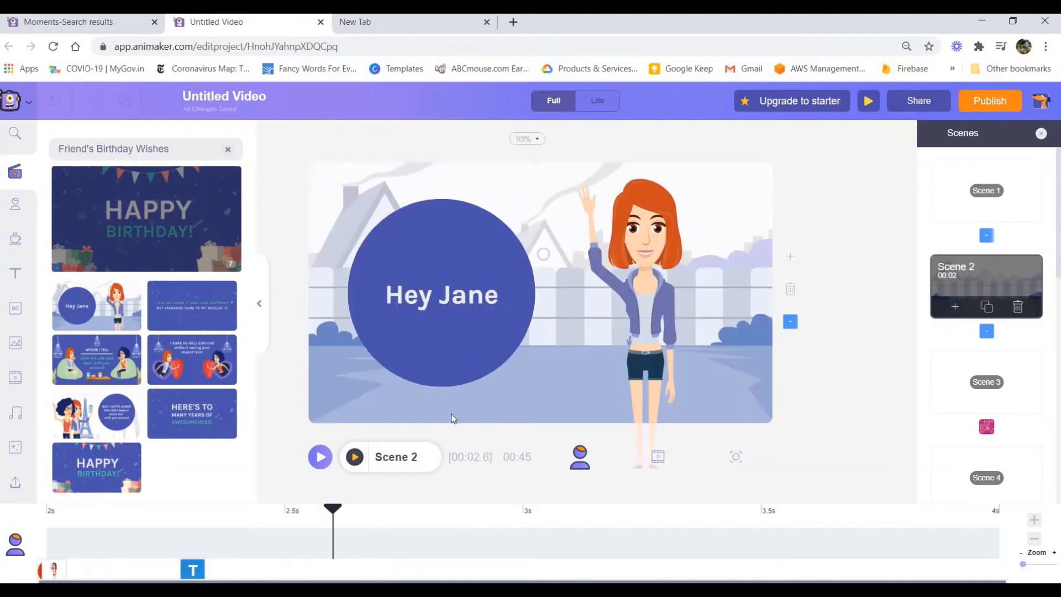
{"action": "left_click", "coordinate": [355, 457]}
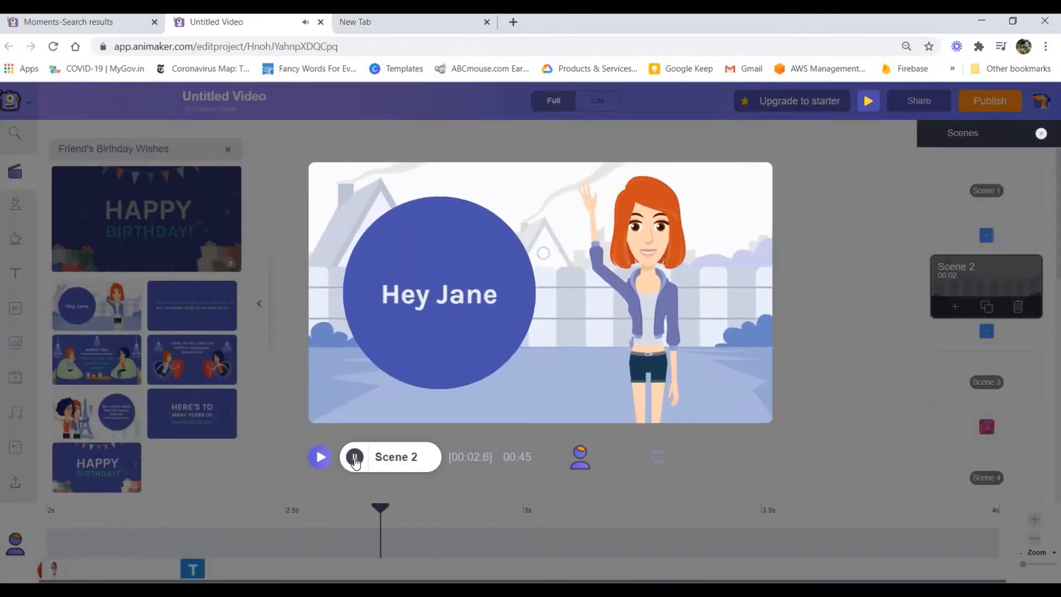
{"action": "left_click", "coordinate": [355, 459]}
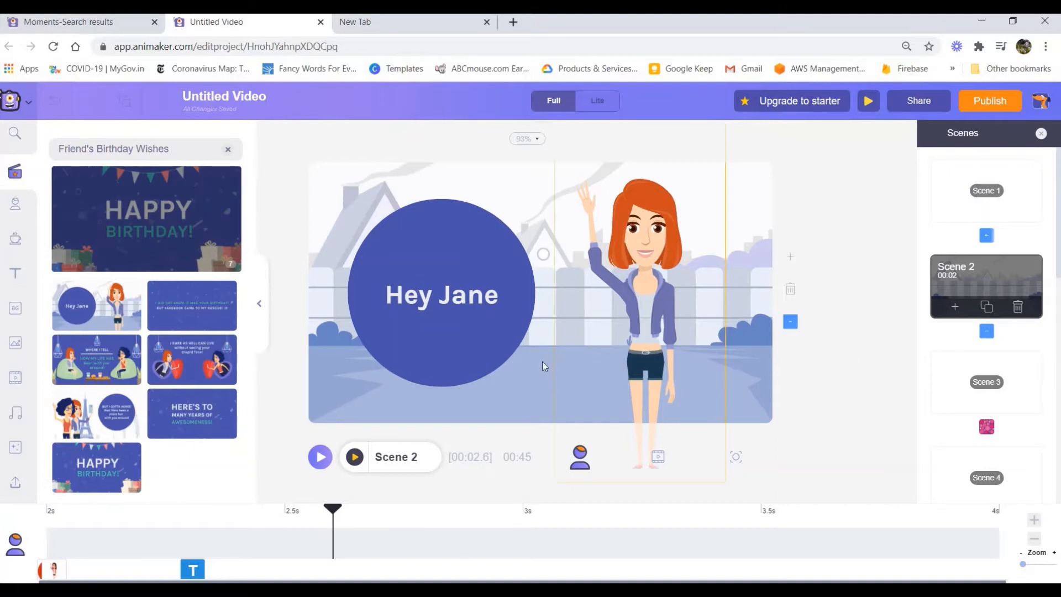
- Extend Scene 2's duration to 5 seconds and preview the lengthened scene
{"action": "left_click", "coordinate": [1034, 520]}
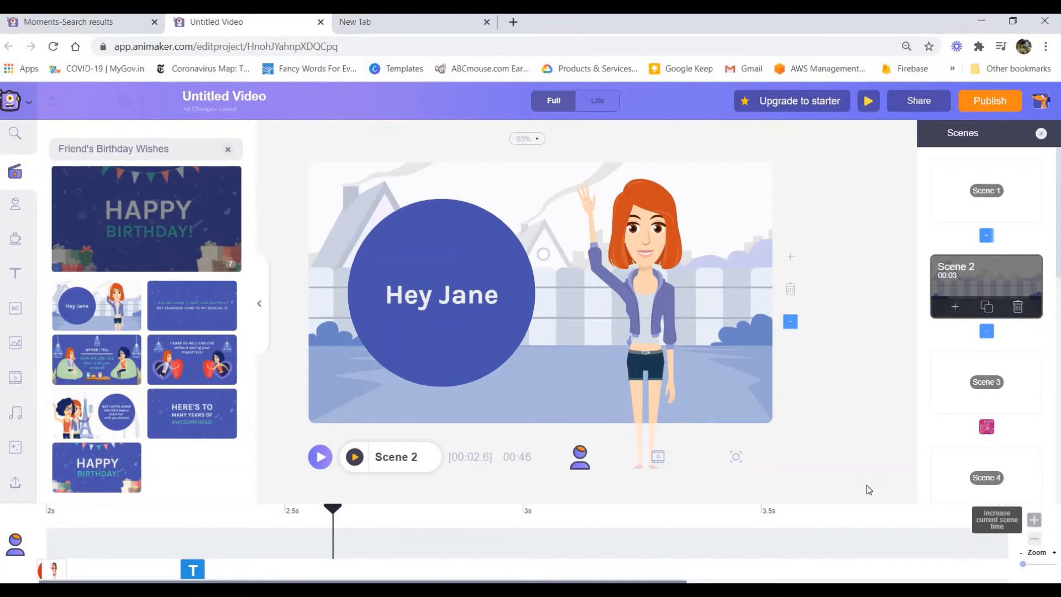
{"action": "left_click", "coordinate": [1033, 523]}
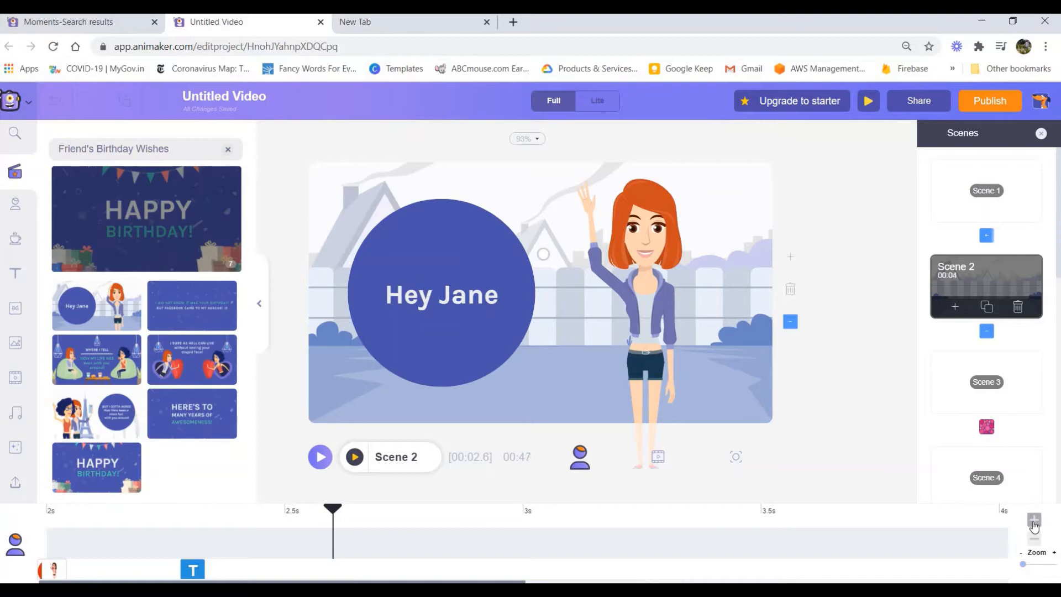
{"action": "left_click", "coordinate": [1033, 522]}
{"action": "left_click_drag", "start_coordinate": [400, 582], "coordinate": [966, 574]}
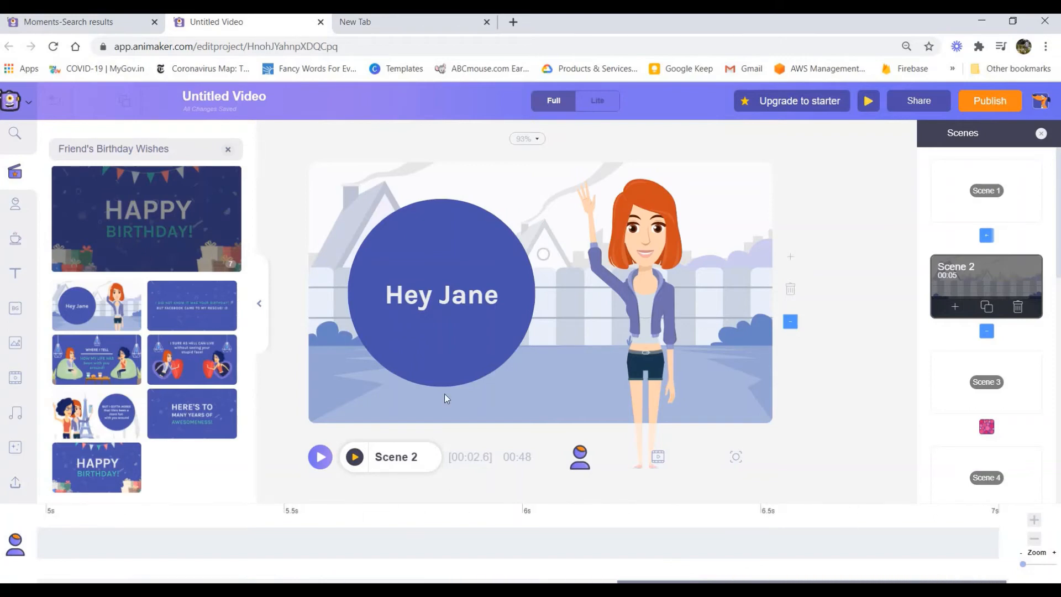
{"action": "left_click", "coordinate": [355, 459]}
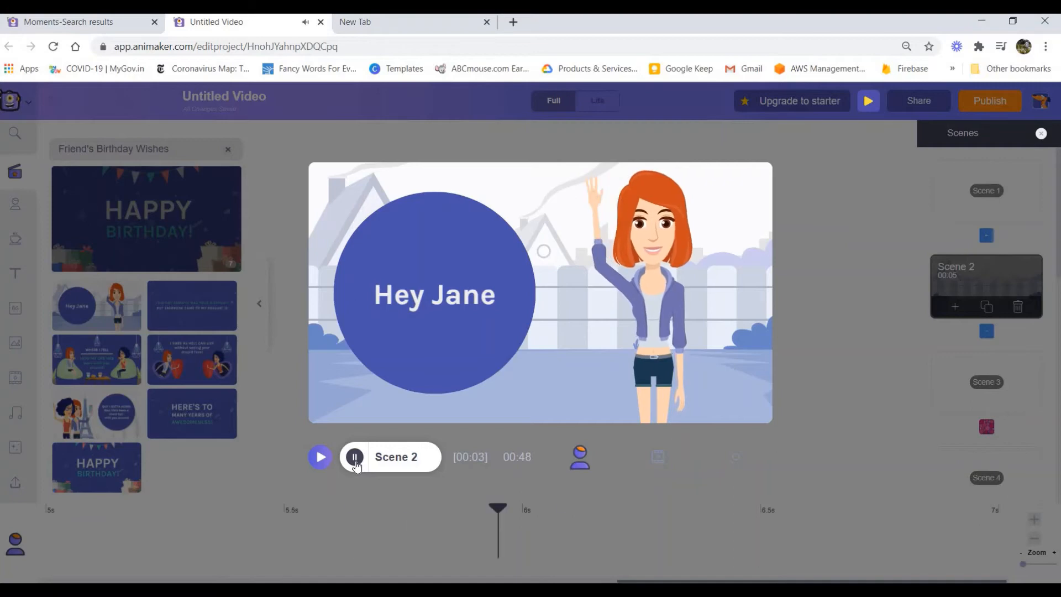
{"action": "left_click", "coordinate": [354, 457]}
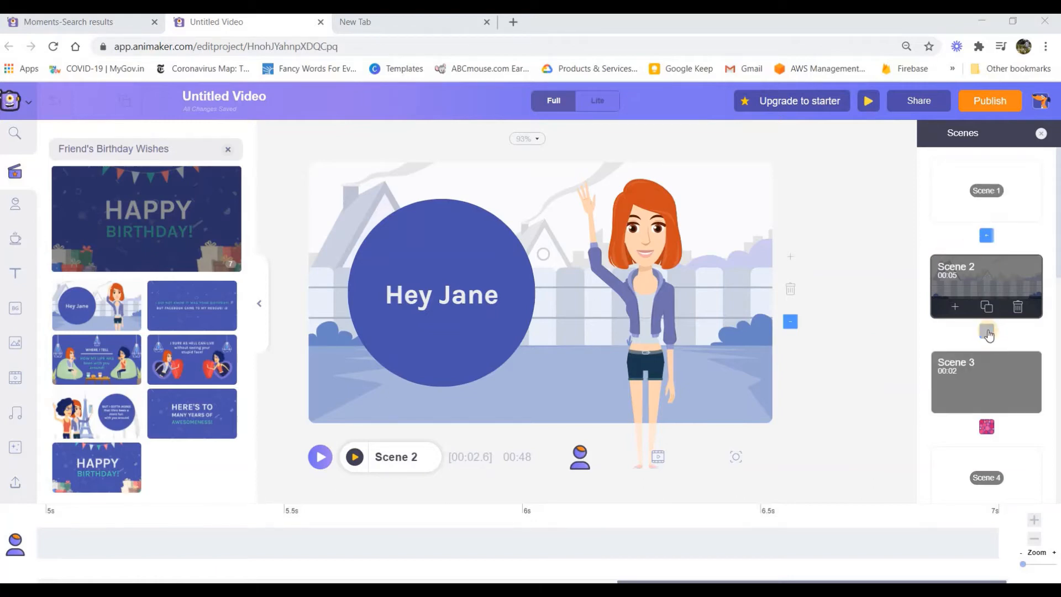
- Replace the name in Scene 1's introduction line with the presenter's first name and widen the text box to fit one line
{"action": "scroll", "coordinate": [988, 290], "scroll_direction": "down", "scroll_amount": 3}
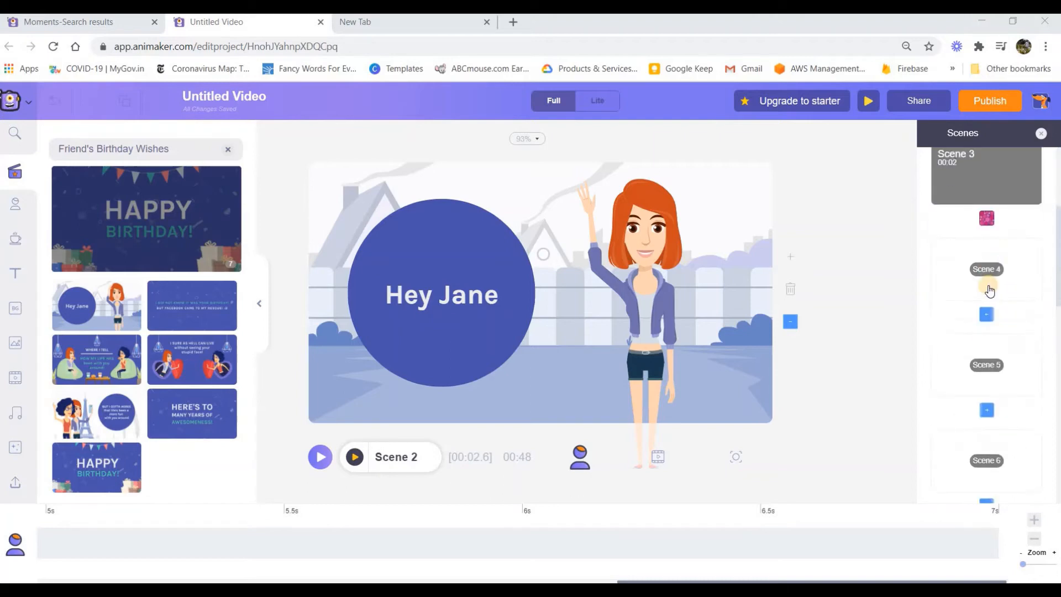
{"action": "scroll", "coordinate": [967, 279], "scroll_direction": "up", "scroll_amount": 3}
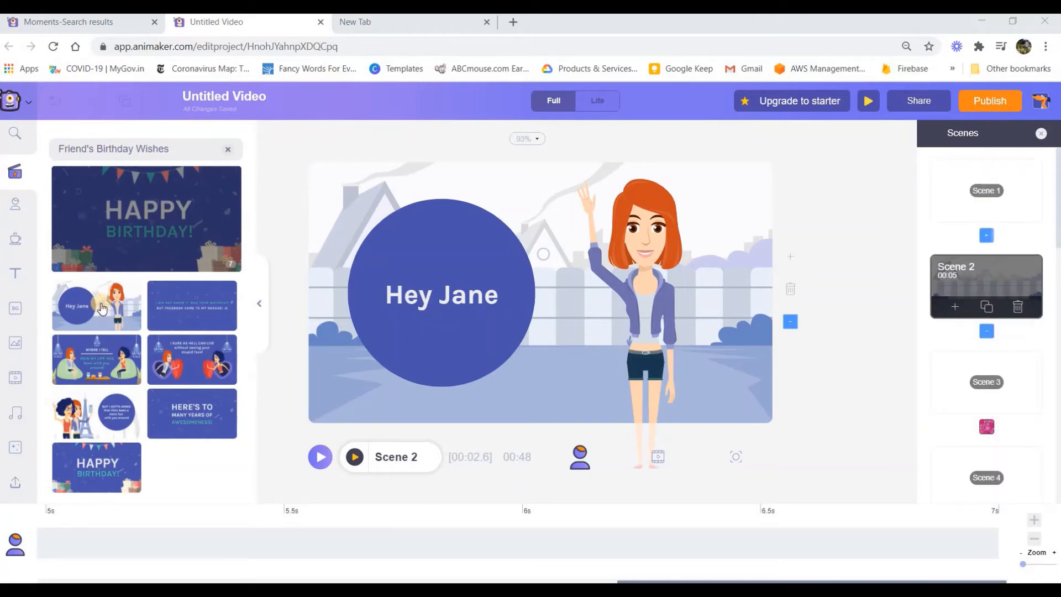
{"action": "left_click", "coordinate": [992, 285]}
{"action": "left_click", "coordinate": [999, 189]}
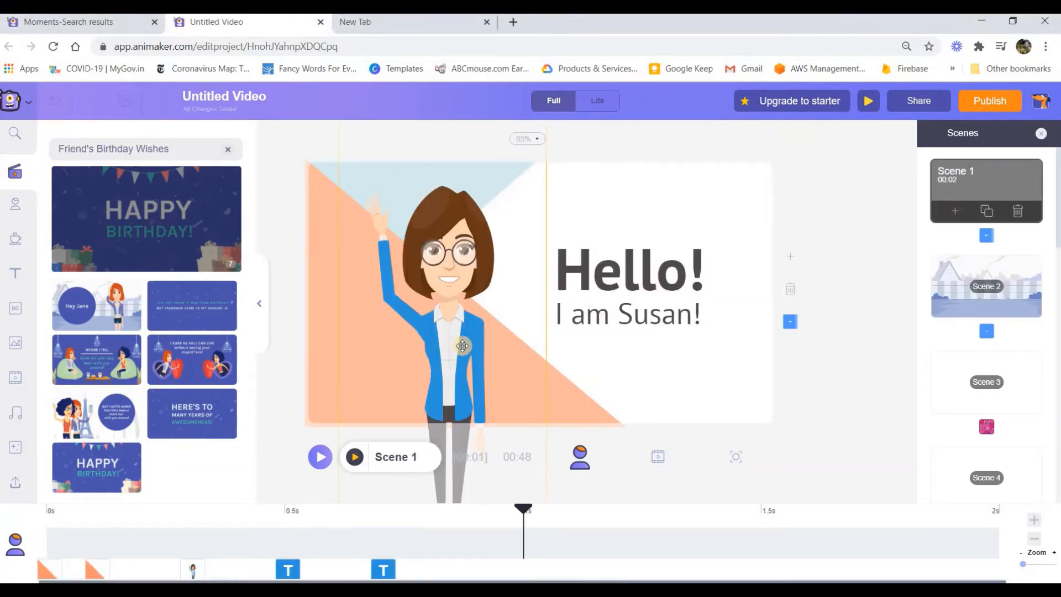
{"action": "left_click", "coordinate": [573, 280]}
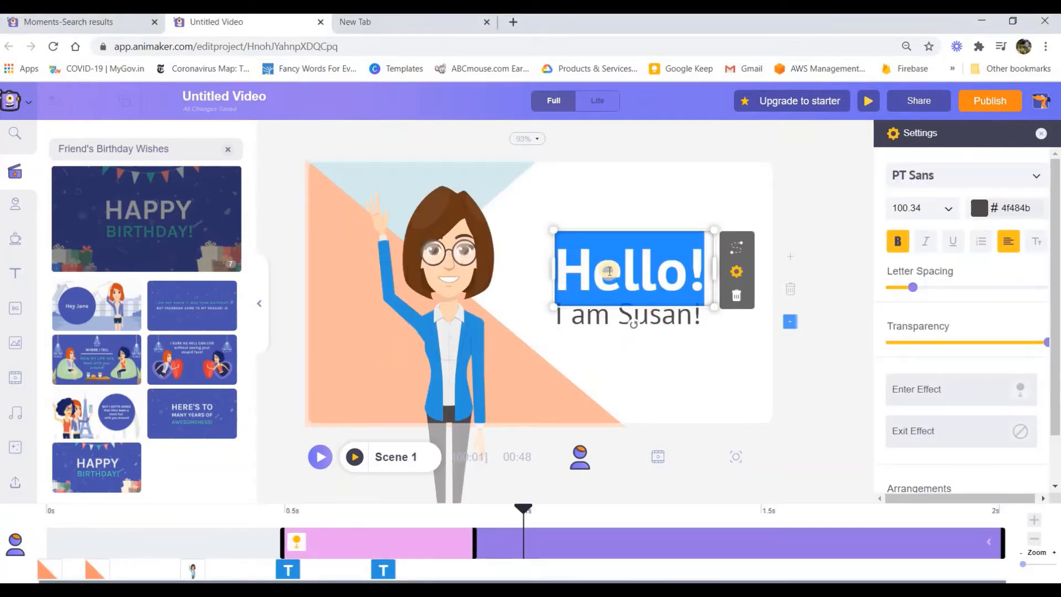
{"action": "left_click", "coordinate": [646, 315]}
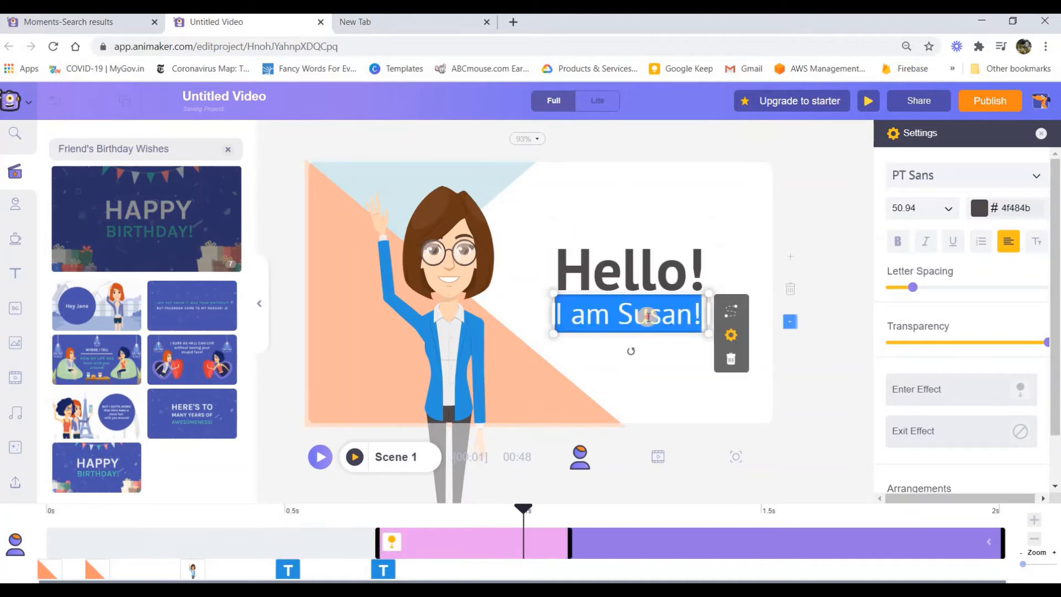
{"action": "double_click", "coordinate": [647, 316]}
{"action": "type", "text": "D"}
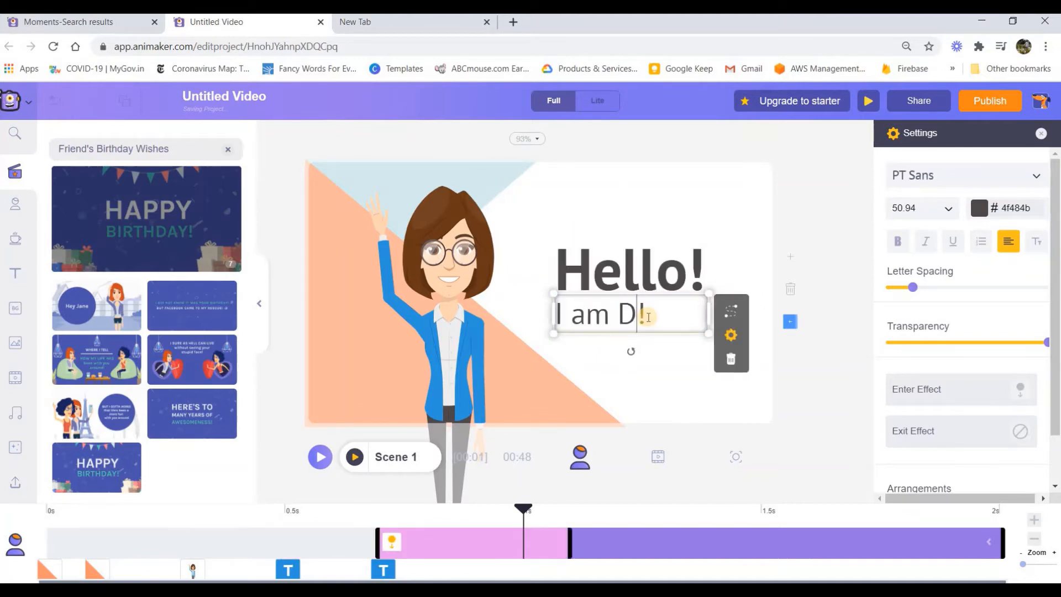
{"action": "type", "text": "haram"}
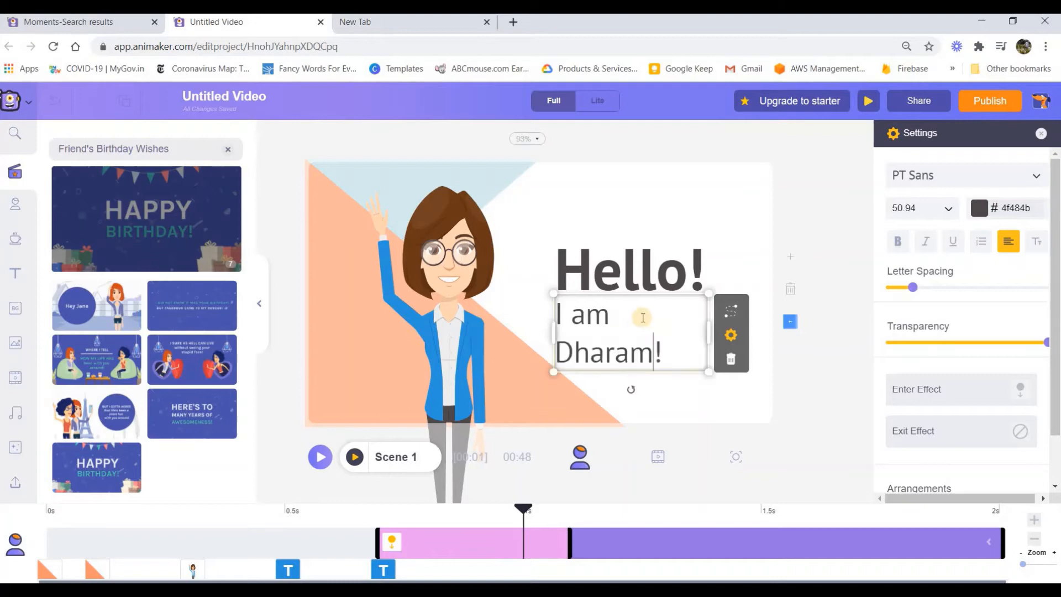
{"action": "left_click_drag", "start_coordinate": [708, 332], "coordinate": [734, 332]}
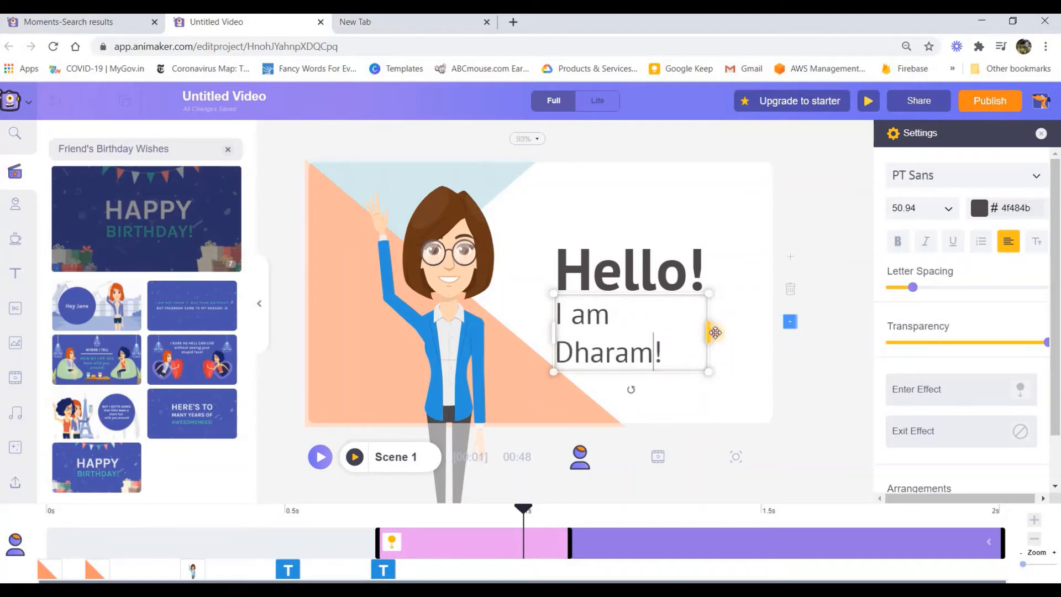
- Open the character library and delete the waving woman from Scene 1
{"action": "left_click", "coordinate": [450, 318]}
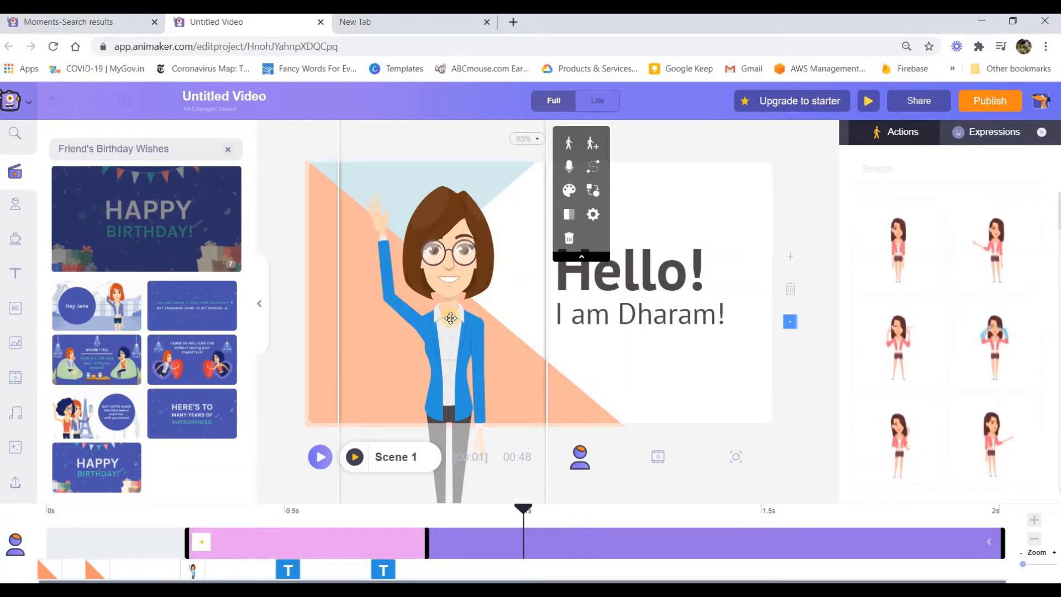
{"action": "left_click", "coordinate": [15, 209]}
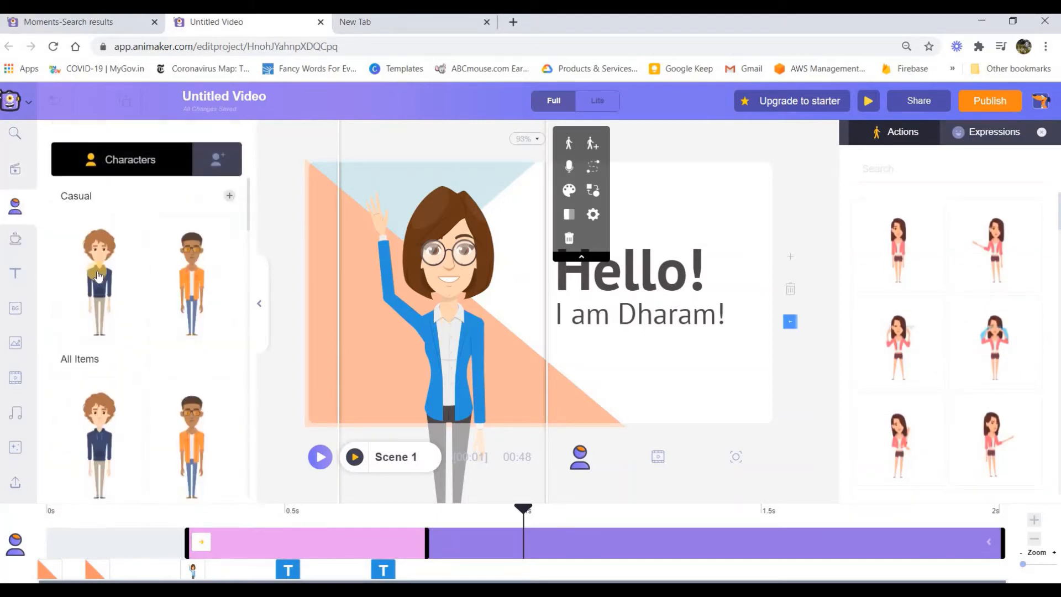
{"action": "left_click", "coordinate": [98, 276]}
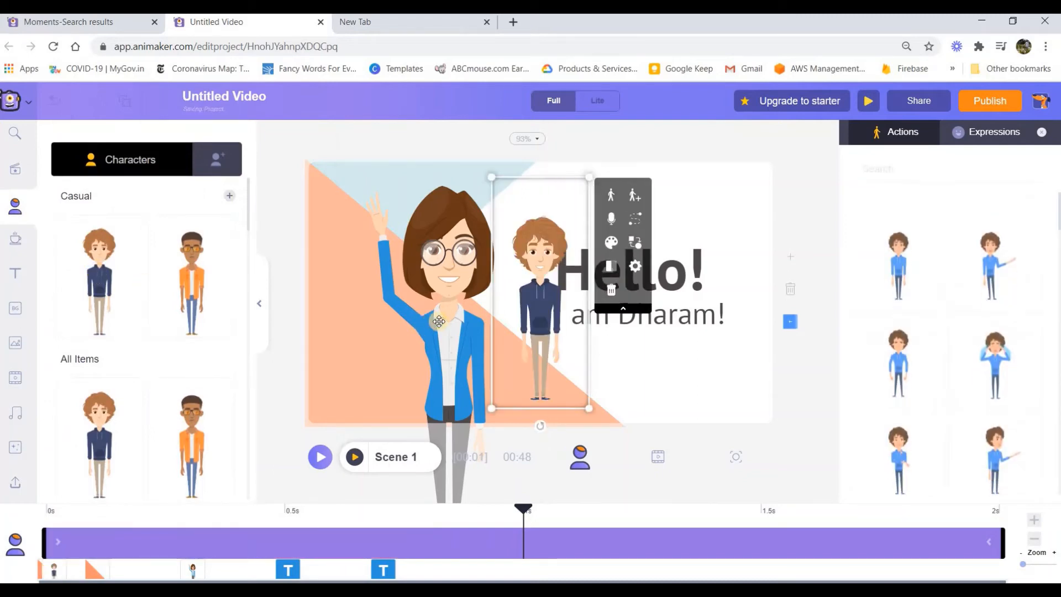
{"action": "key", "text": "Delete"}
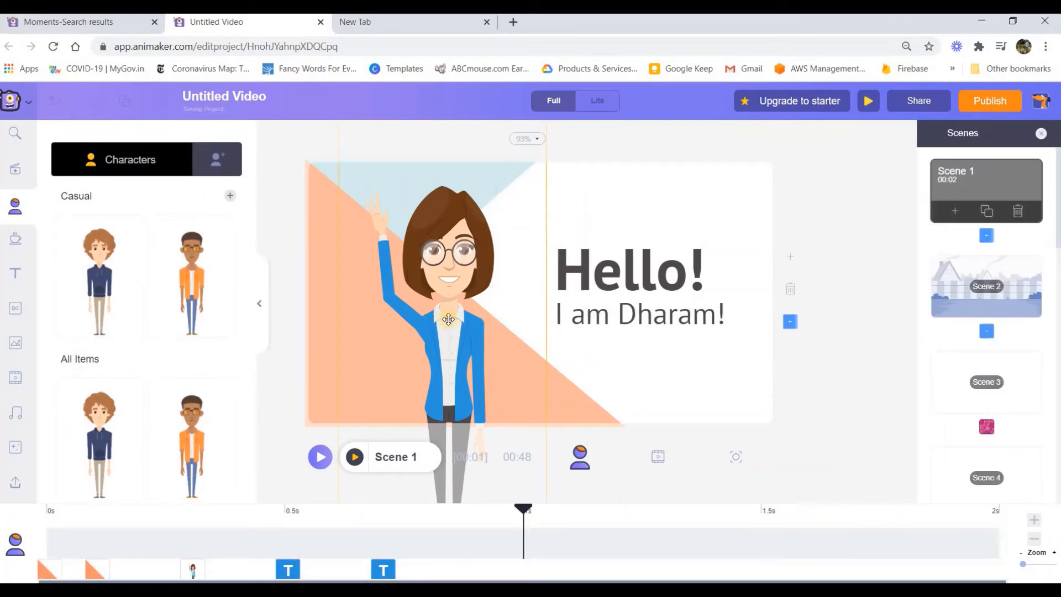
{"action": "left_click", "coordinate": [448, 319]}
{"action": "key", "text": "Delete"}
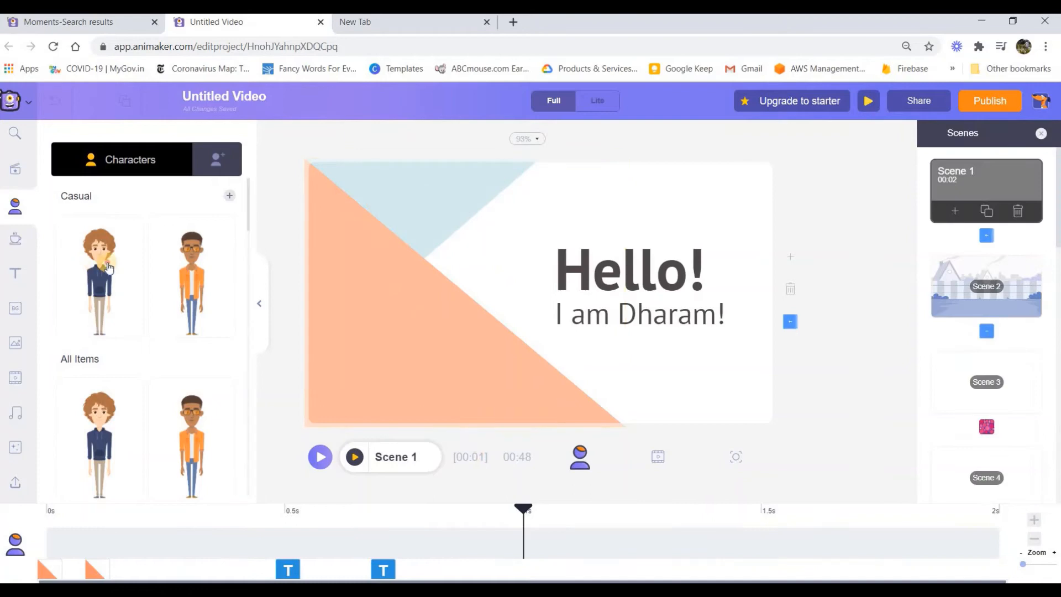
- Add the casual curly-haired man in the navy hoodie to Scene 1, enlarged in the deleted woman's place beside the greeting
{"action": "key", "text": "ctrl+v"}
{"action": "left_click_drag", "start_coordinate": [523, 346], "coordinate": [418, 327]}
{"action": "left_click_drag", "start_coordinate": [458, 398], "coordinate": [525, 516]}
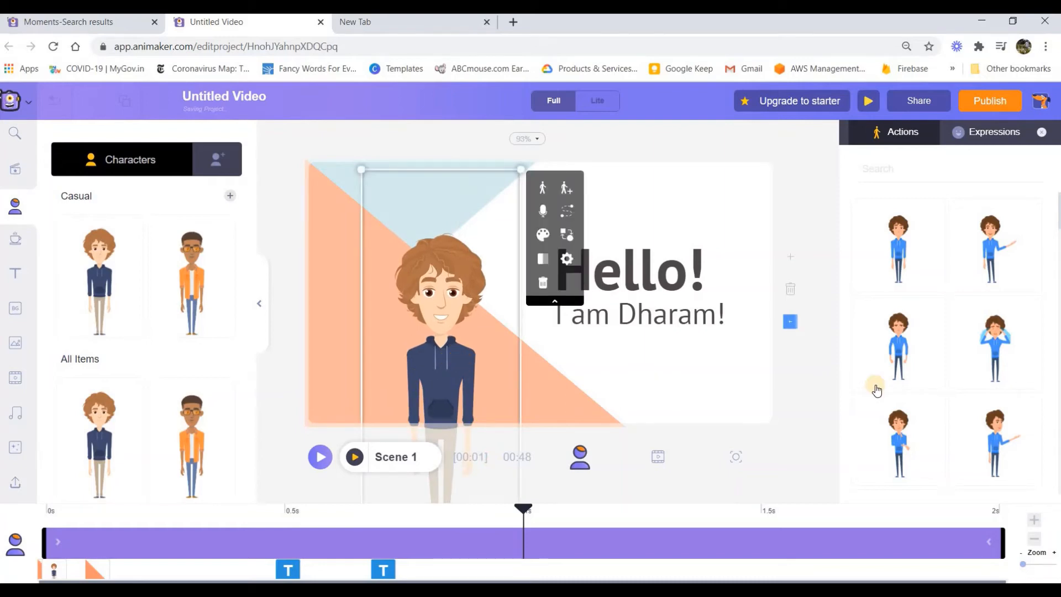
- Apply the hand-waving action to the curly-haired man in Scene 1
{"action": "scroll", "coordinate": [935, 371], "scroll_direction": "down", "scroll_amount": 5}
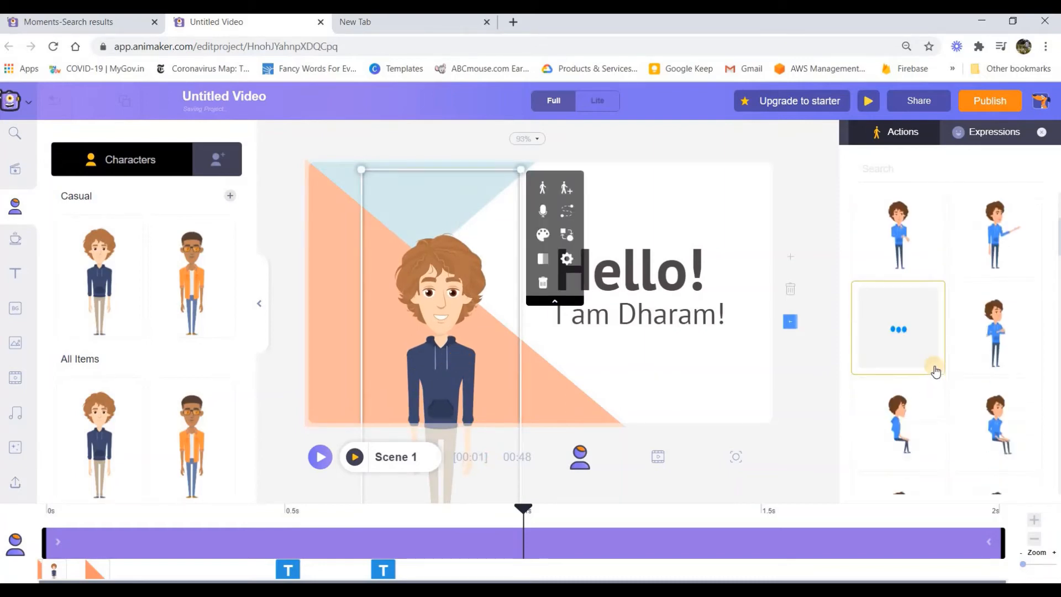
{"action": "scroll", "coordinate": [935, 371], "scroll_direction": "down", "scroll_amount": 5}
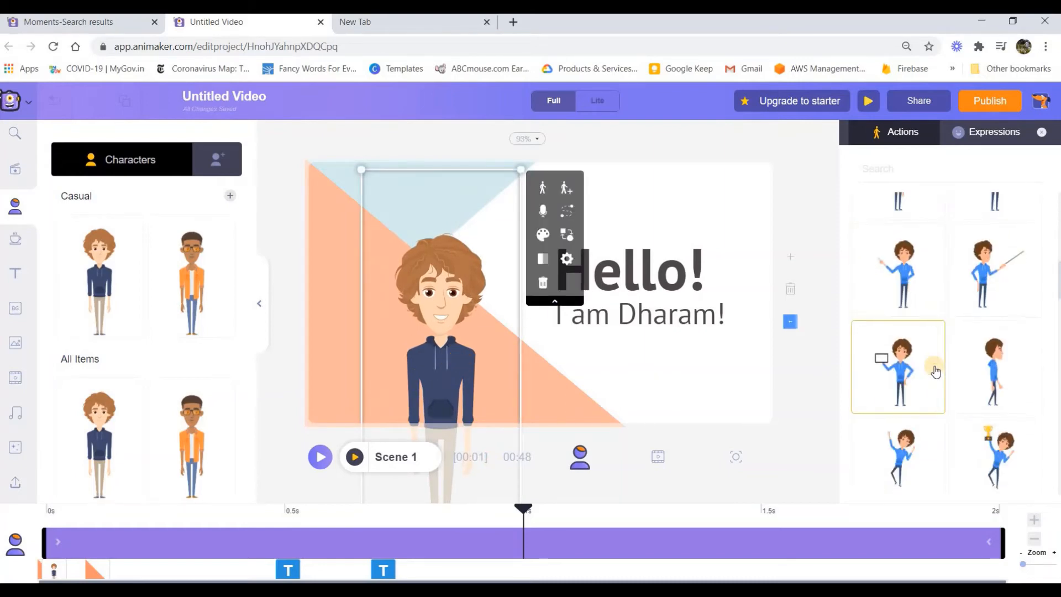
{"action": "left_click", "coordinate": [909, 363]}
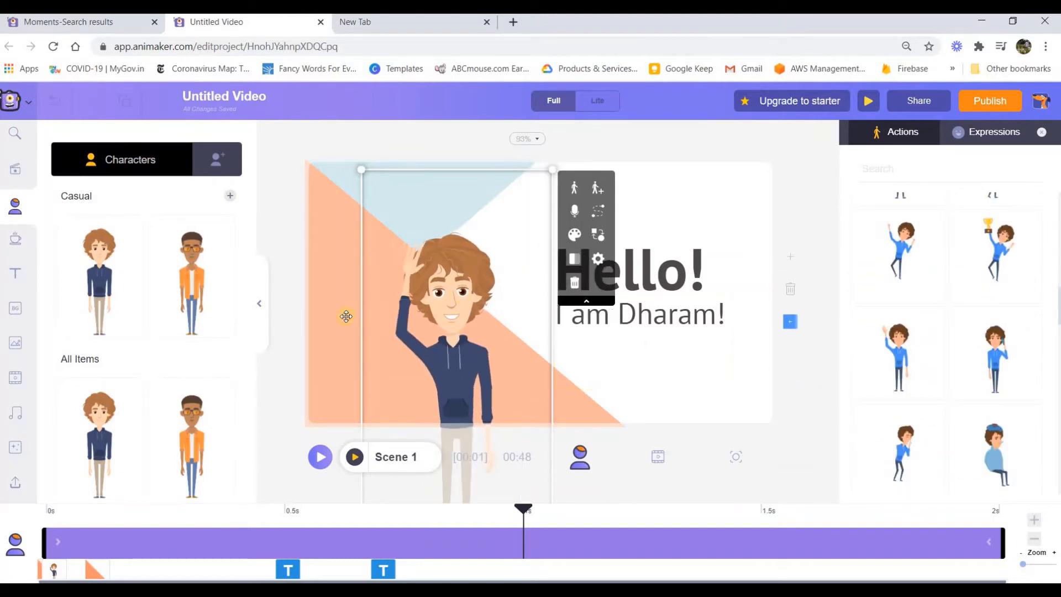
- Change the man's skin color to the brown swatch from the skin palette
{"action": "left_click", "coordinate": [573, 236]}
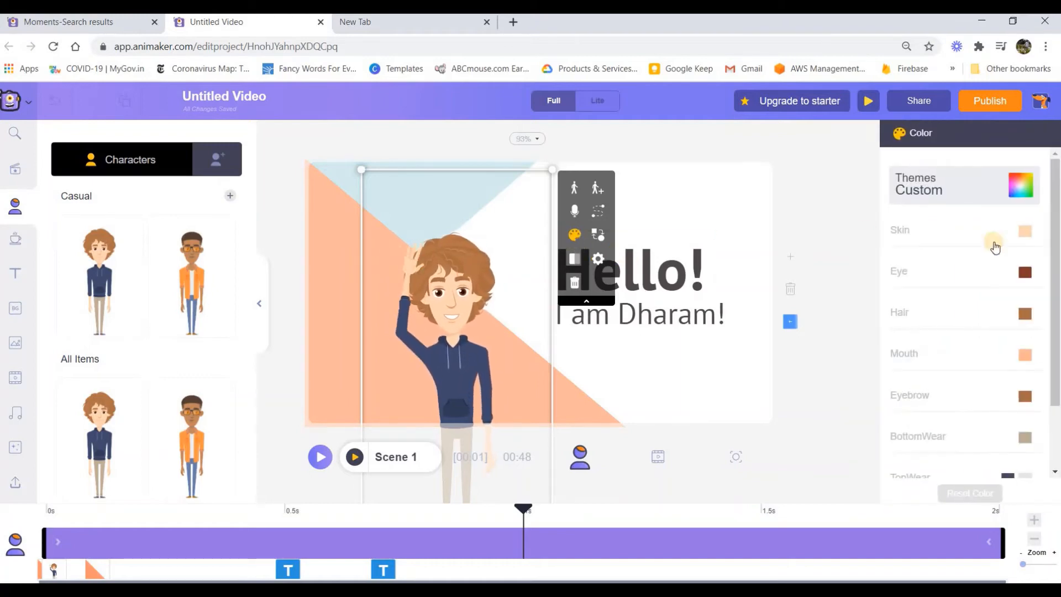
{"action": "left_click", "coordinate": [1025, 234]}
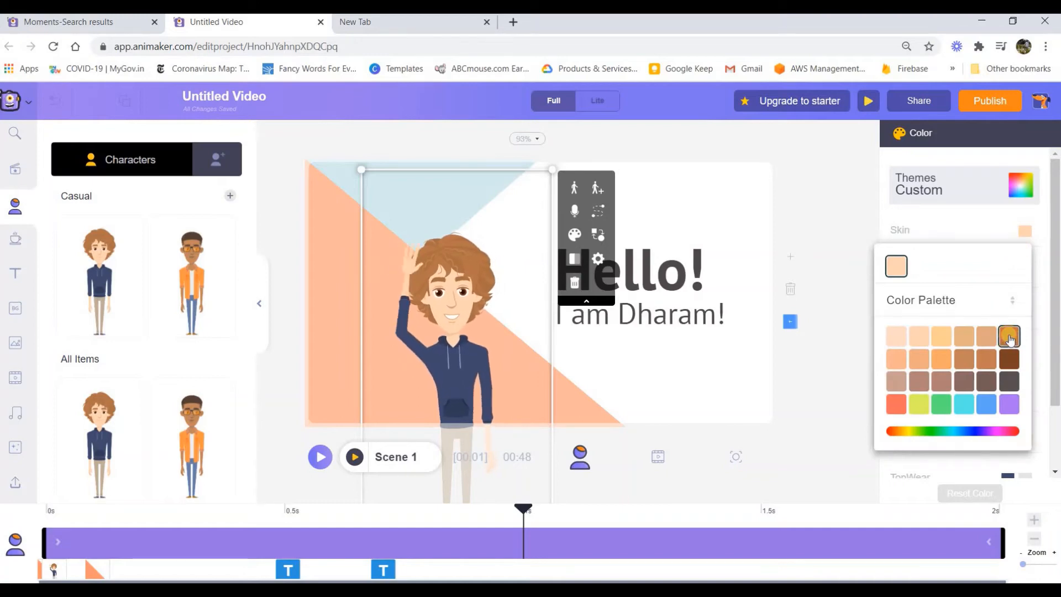
{"action": "left_click", "coordinate": [1010, 339]}
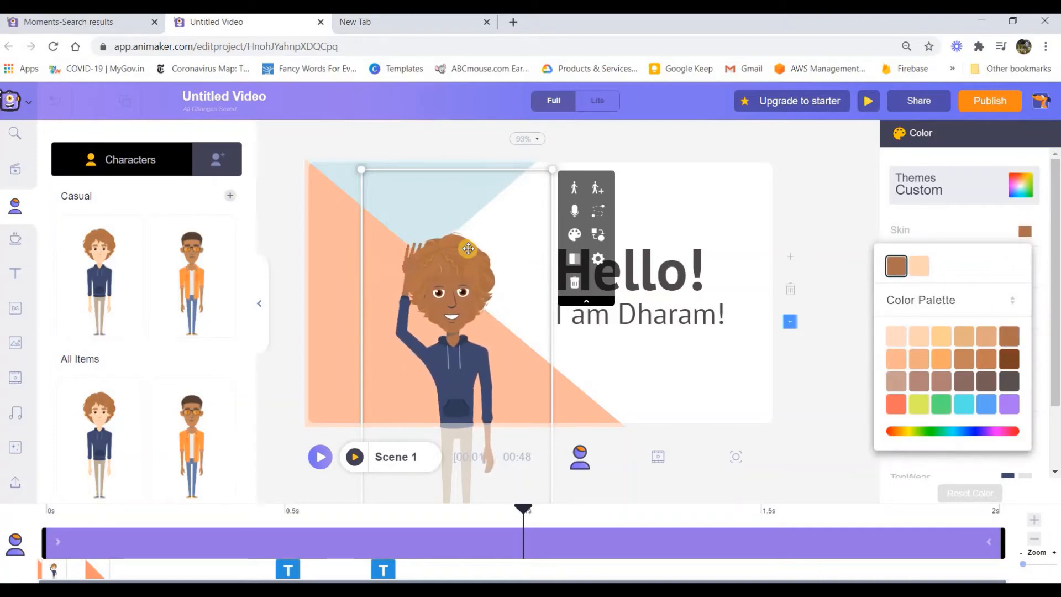
{"action": "left_click", "coordinate": [837, 343]}
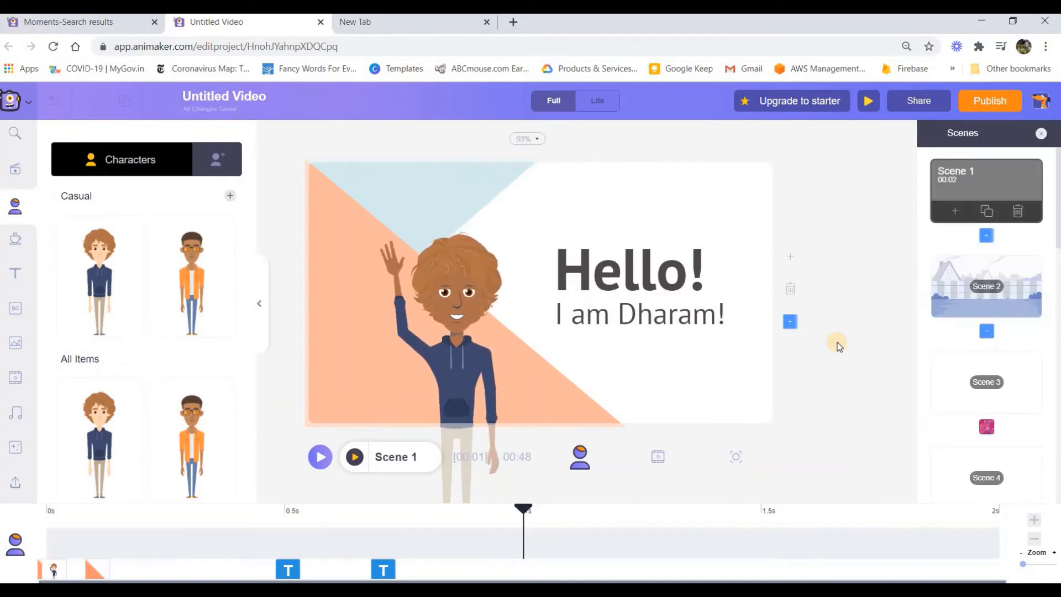
- Change the man's hair color to the black swatch and keep the character selected
{"action": "left_click", "coordinate": [485, 291]}
{"action": "left_click", "coordinate": [575, 237]}
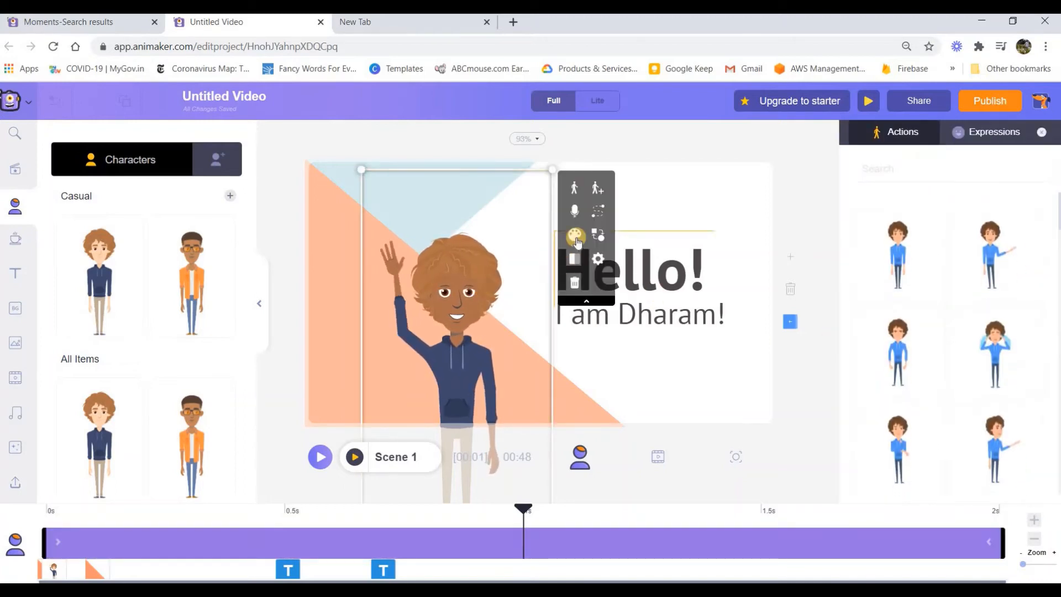
{"action": "left_click", "coordinate": [575, 238]}
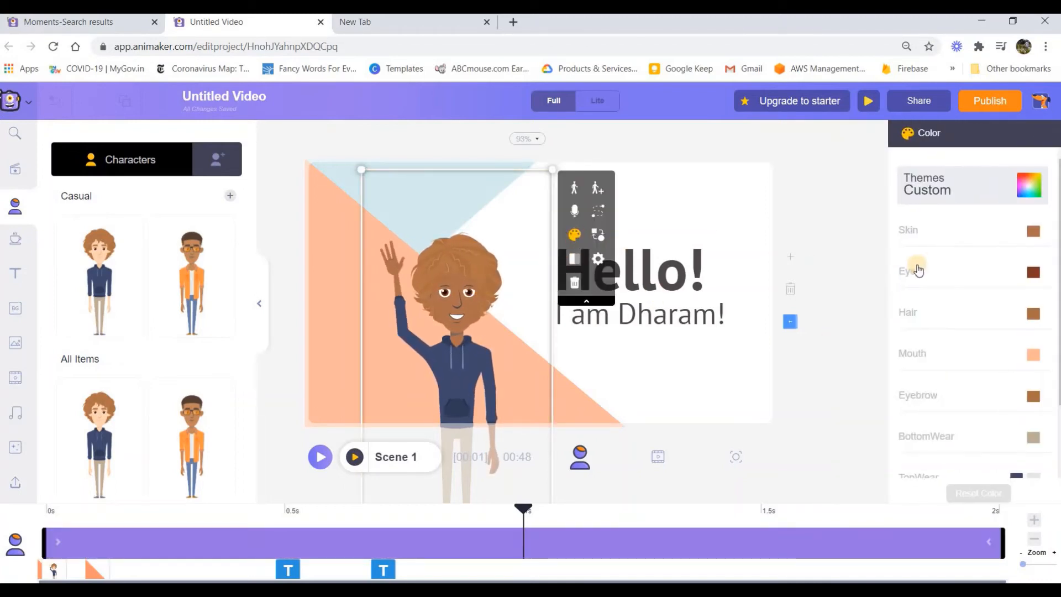
{"action": "left_click", "coordinate": [1025, 315]}
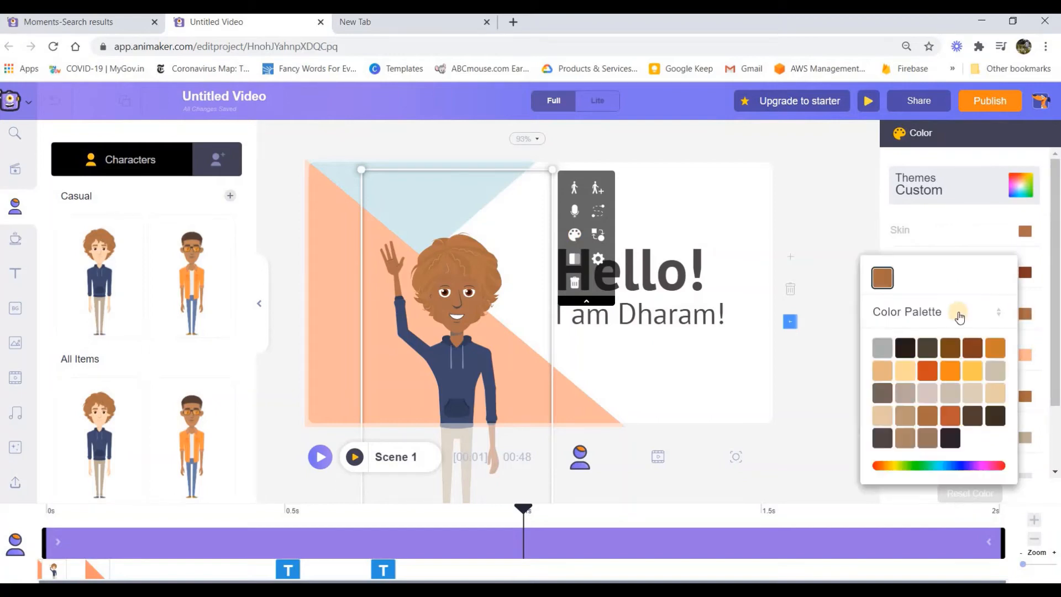
{"action": "left_click", "coordinate": [910, 353]}
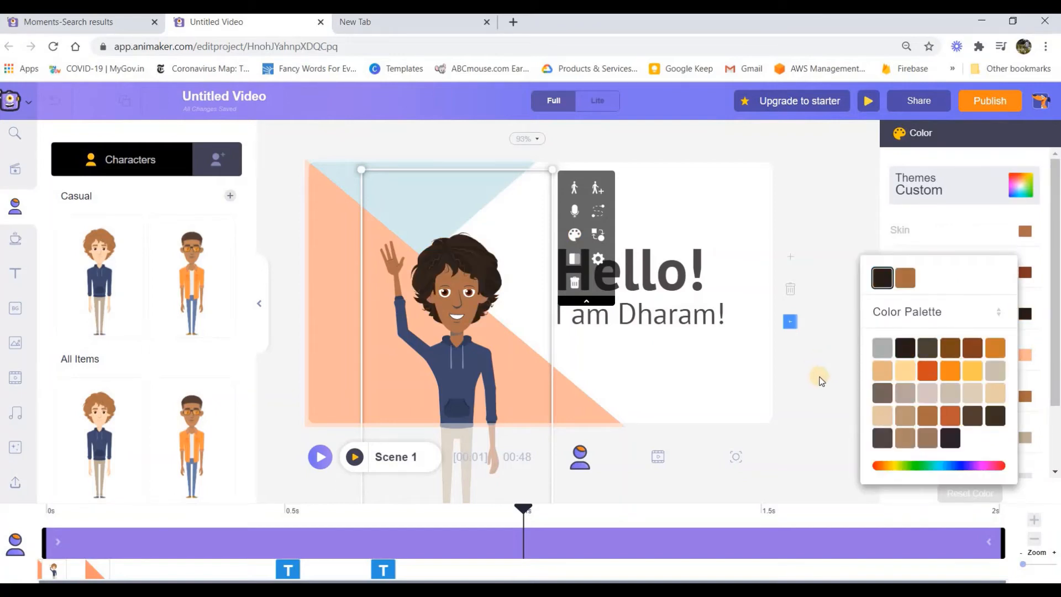
{"action": "left_click", "coordinate": [620, 374]}
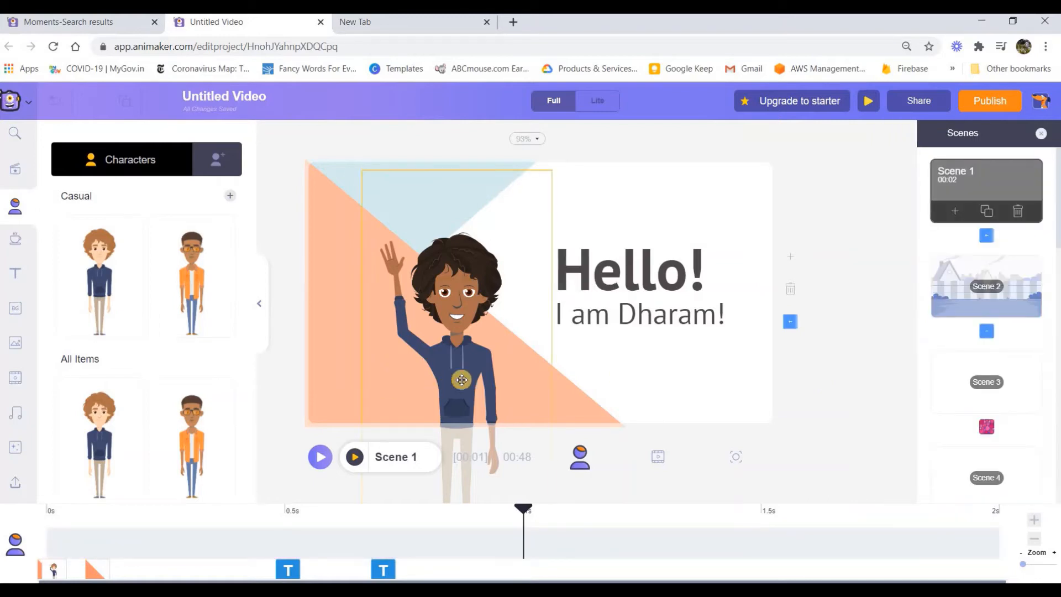
{"action": "left_click", "coordinate": [462, 378]}
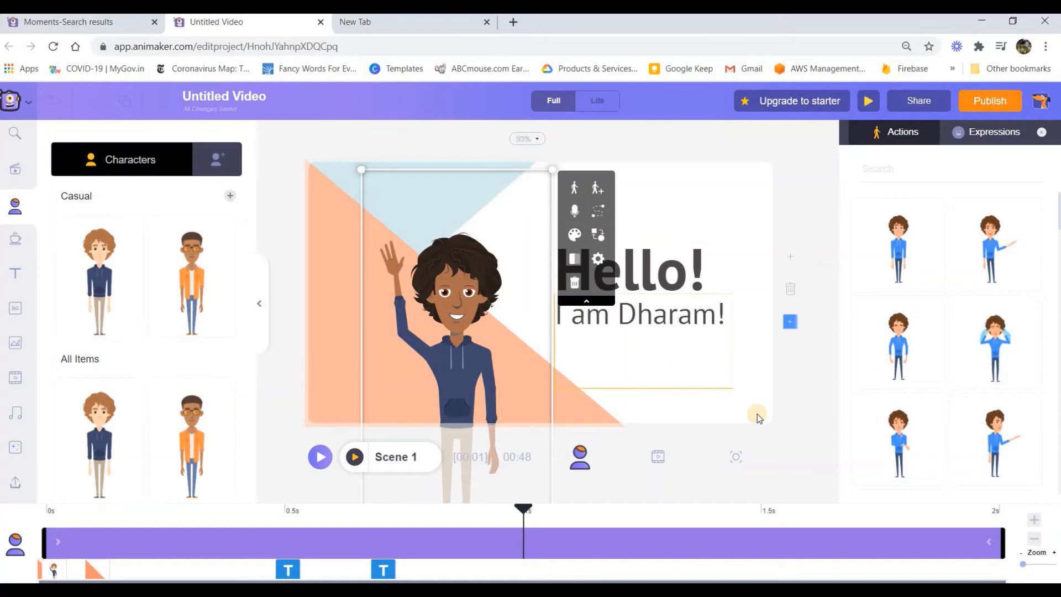
- Apply a Left to right Smartmove to the curly-haired man, ending diagonally upward near the centre of Scene 1, and preview the scene
{"action": "left_click", "coordinate": [601, 213]}
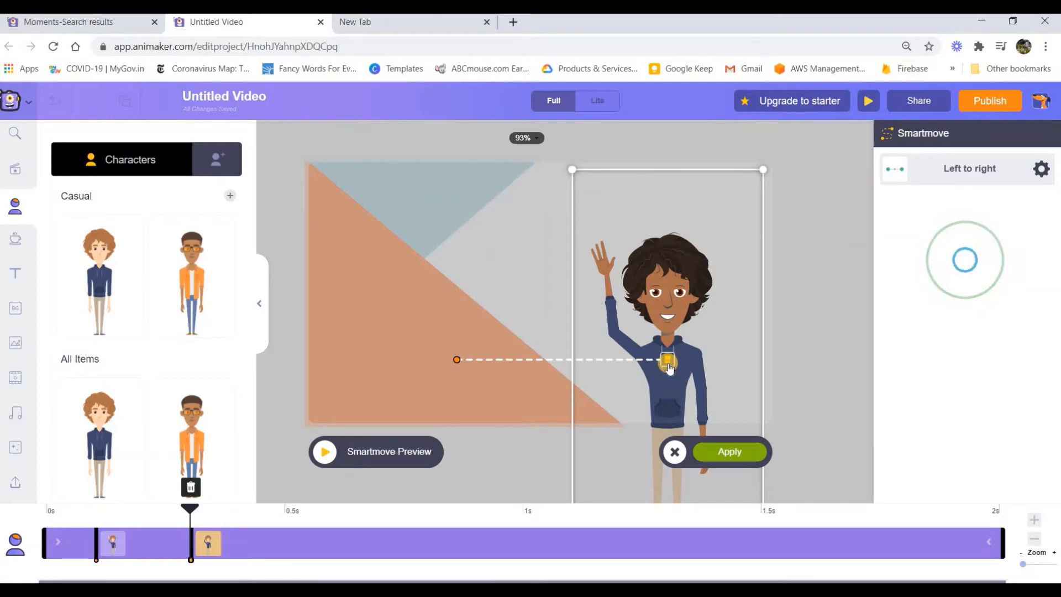
{"action": "left_click", "coordinate": [325, 453]}
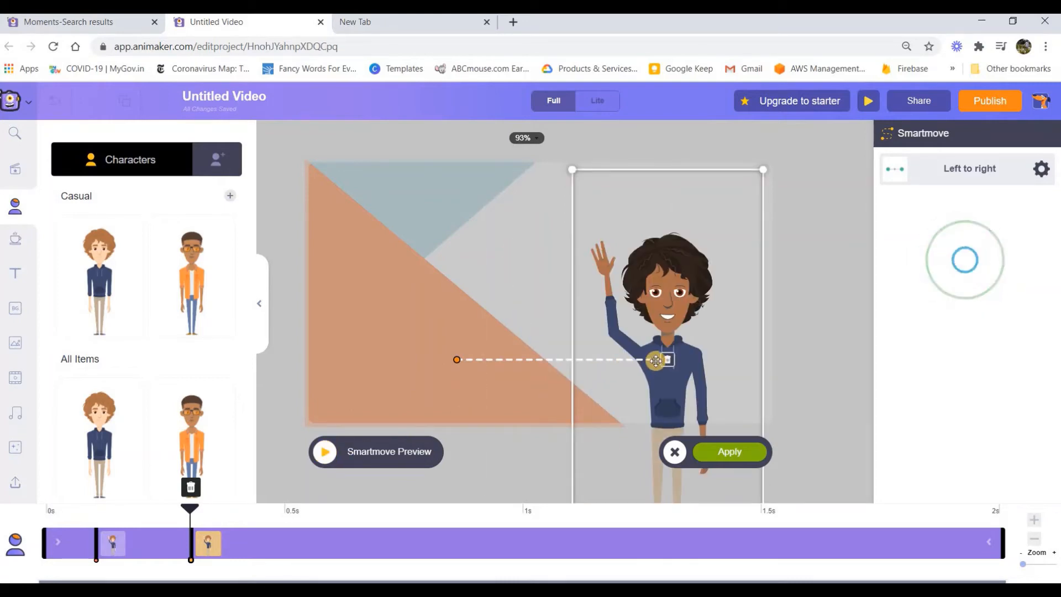
{"action": "left_click_drag", "start_coordinate": [650, 359], "coordinate": [497, 301]}
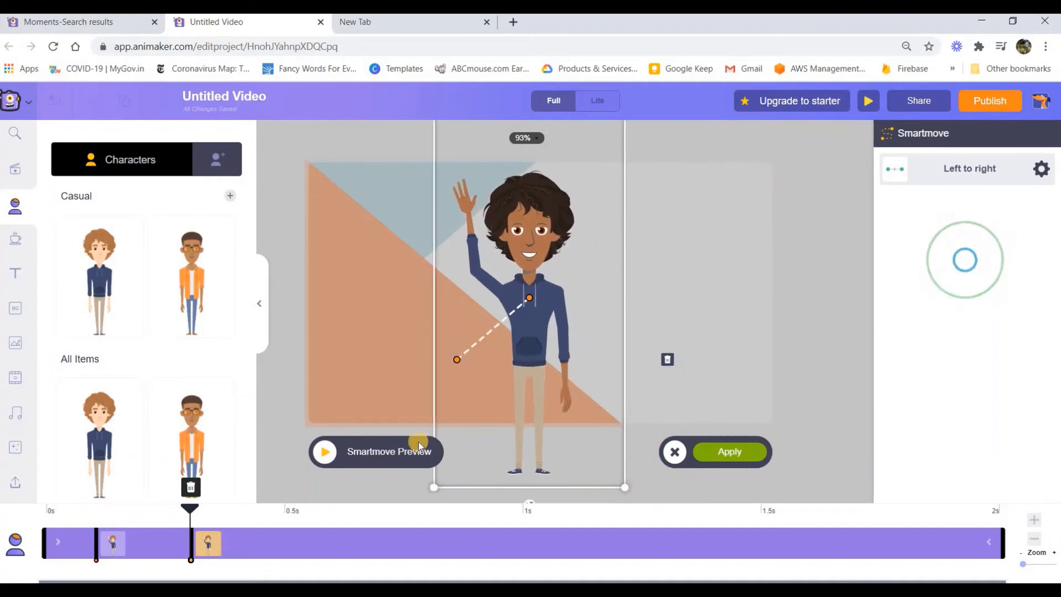
{"action": "left_click", "coordinate": [327, 453]}
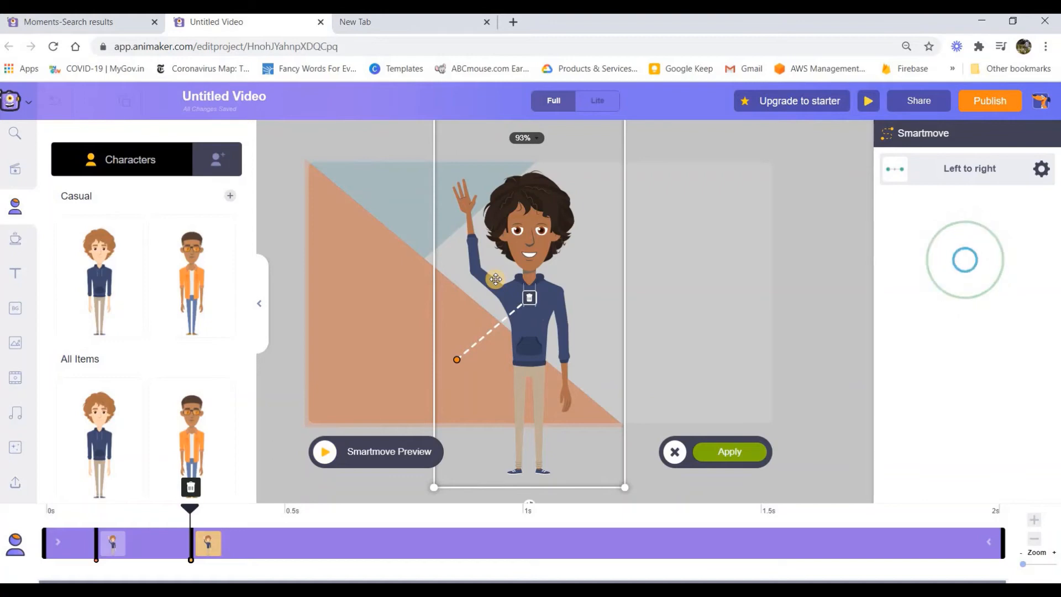
{"action": "left_click", "coordinate": [730, 454]}
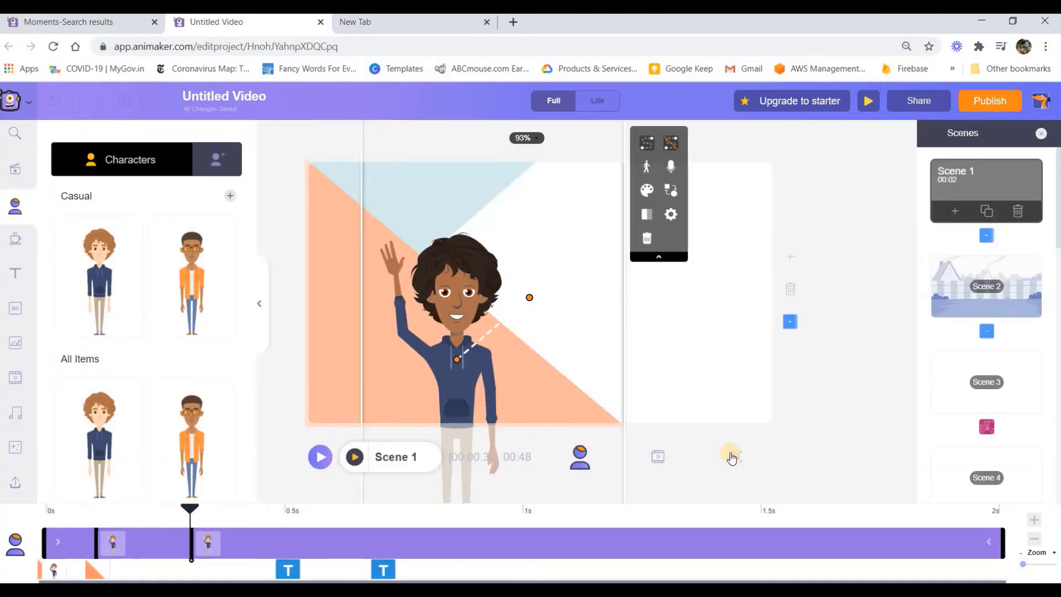
{"action": "left_click", "coordinate": [355, 459]}
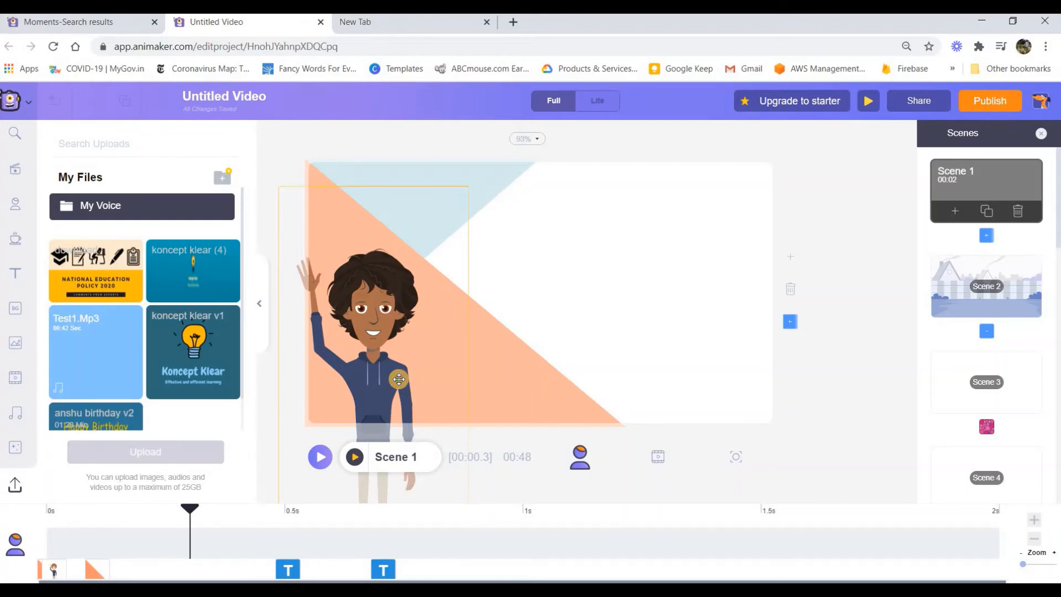
{"action": "left_click", "coordinate": [399, 379]}
{"action": "left_click", "coordinate": [435, 427]}
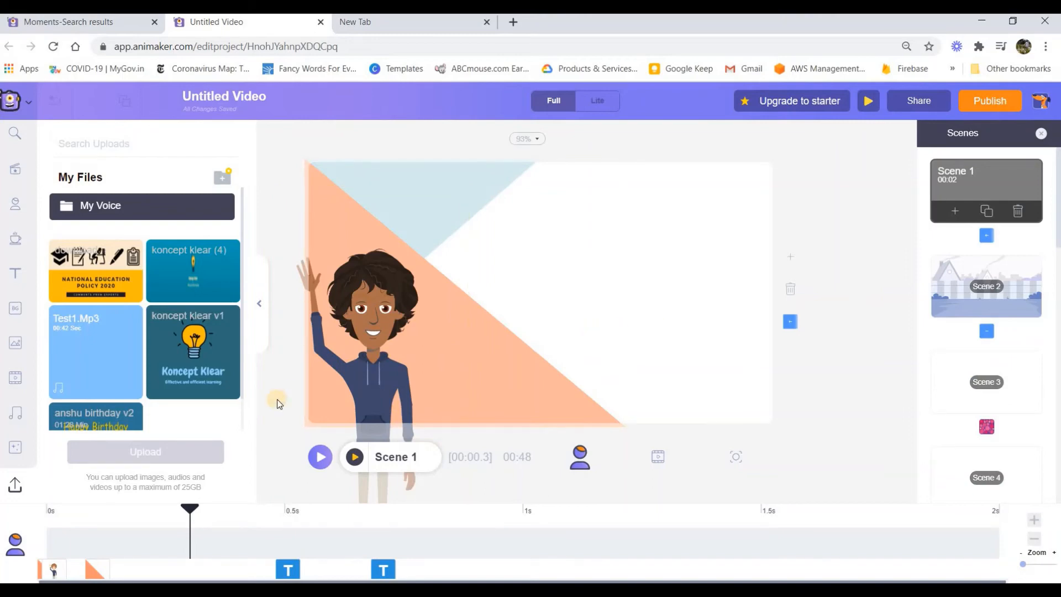
{"action": "left_click", "coordinate": [381, 377]}
{"action": "left_click", "coordinate": [709, 328]}
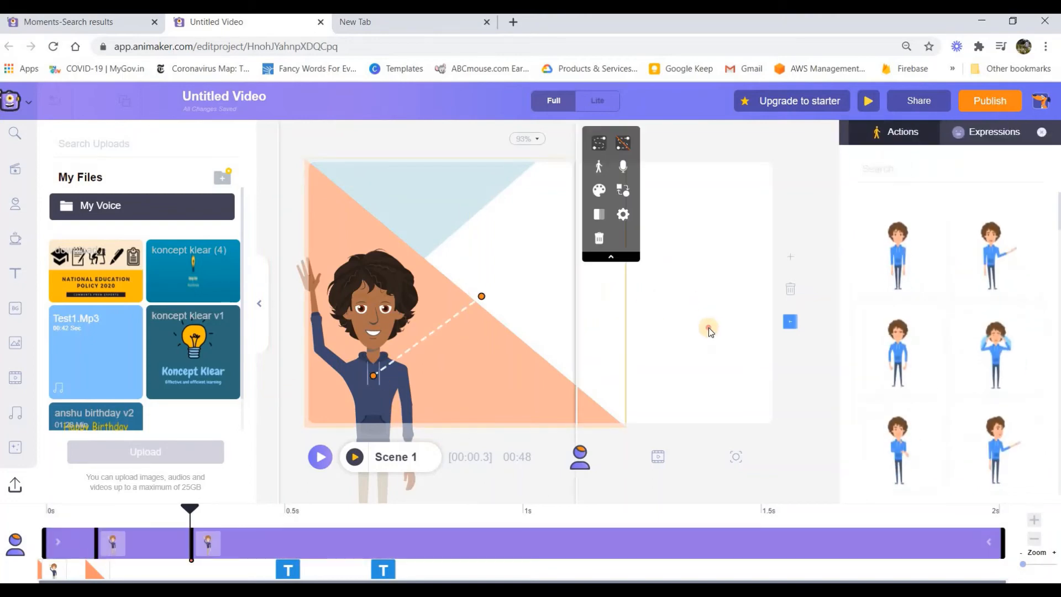
- Try the U Turn Smartmove on the "Hello!" text in Scene 1, replace it with Bouncing Ball 2, and preview the scene
{"action": "left_click", "coordinate": [289, 571]}
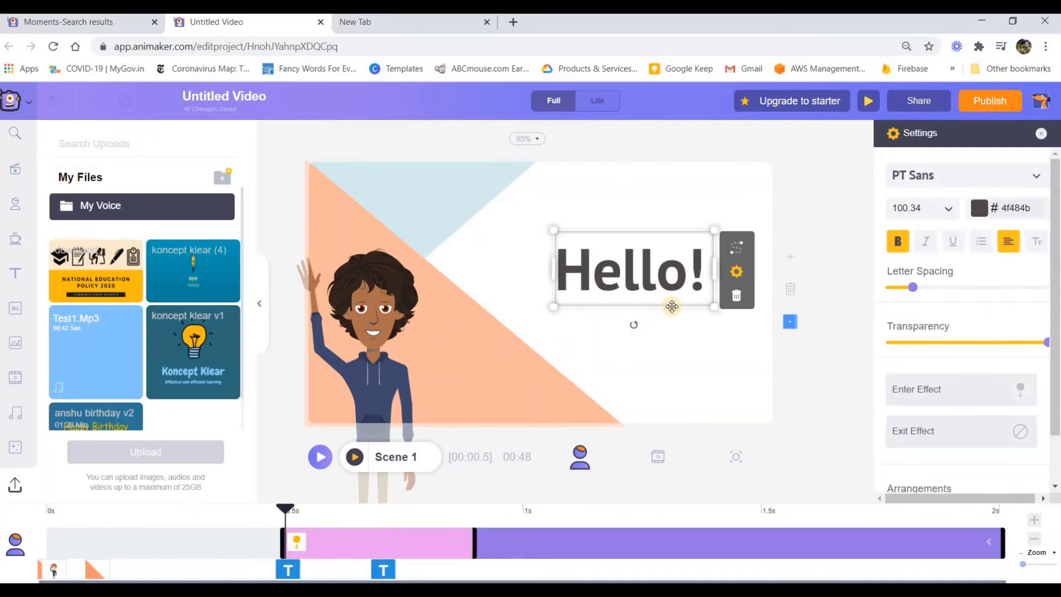
{"action": "double_click", "coordinate": [671, 306]}
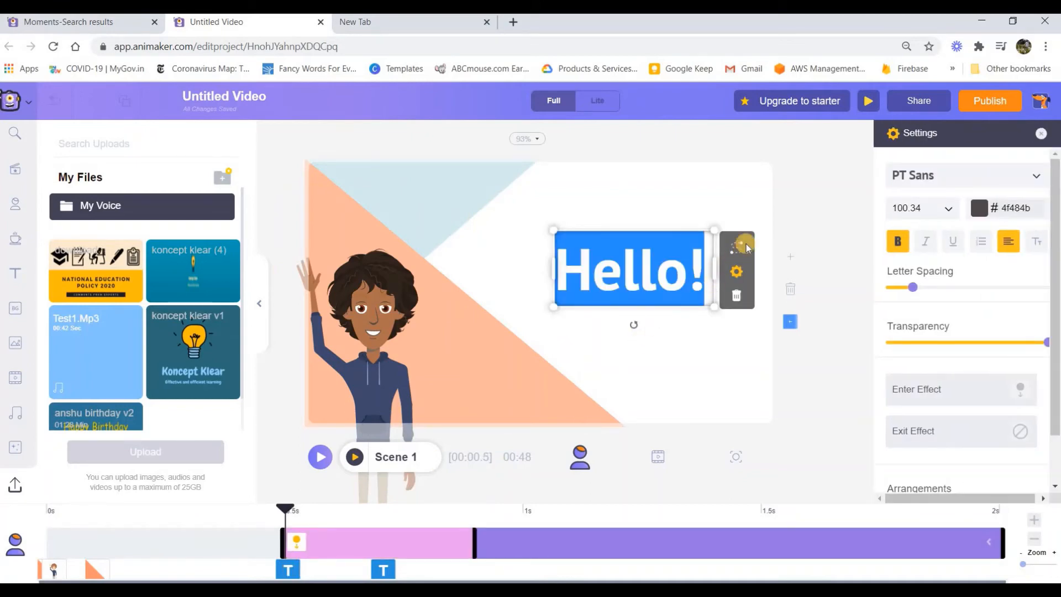
{"action": "left_click", "coordinate": [823, 393]}
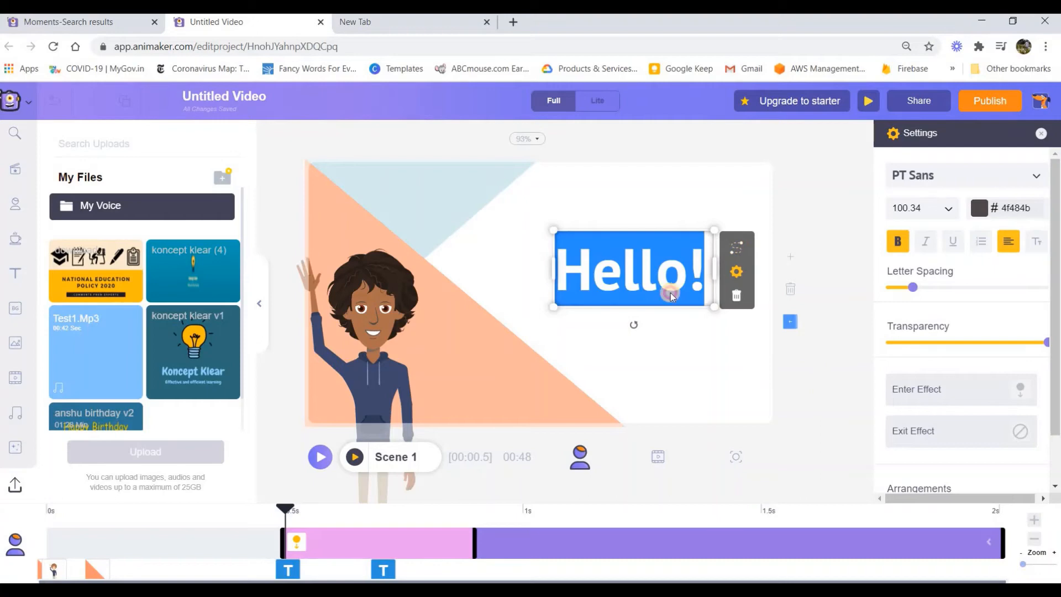
{"action": "double_click", "coordinate": [661, 282]}
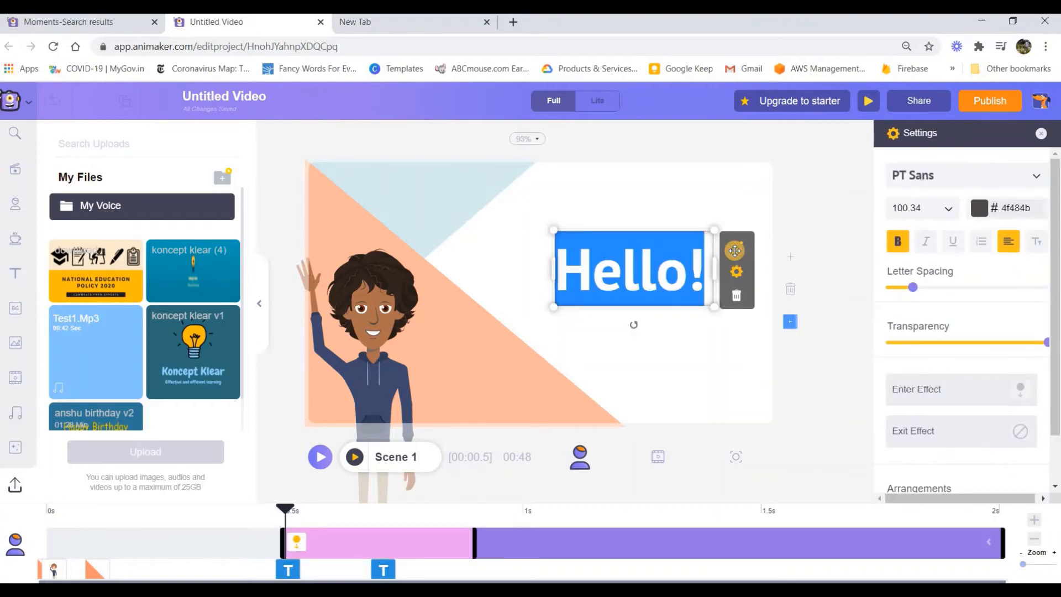
{"action": "left_click", "coordinate": [735, 250]}
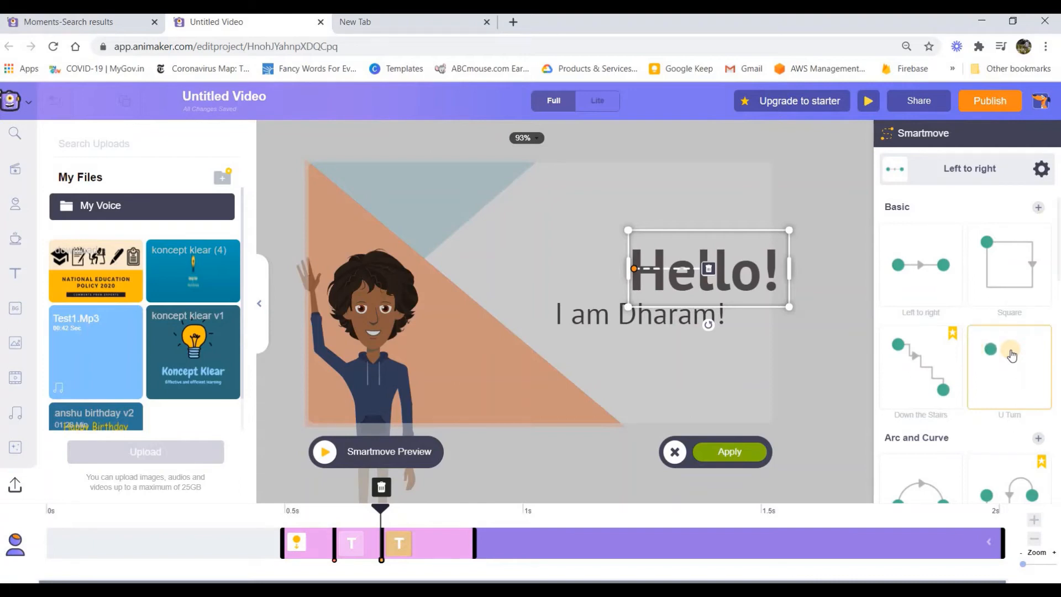
{"action": "left_click", "coordinate": [1011, 354]}
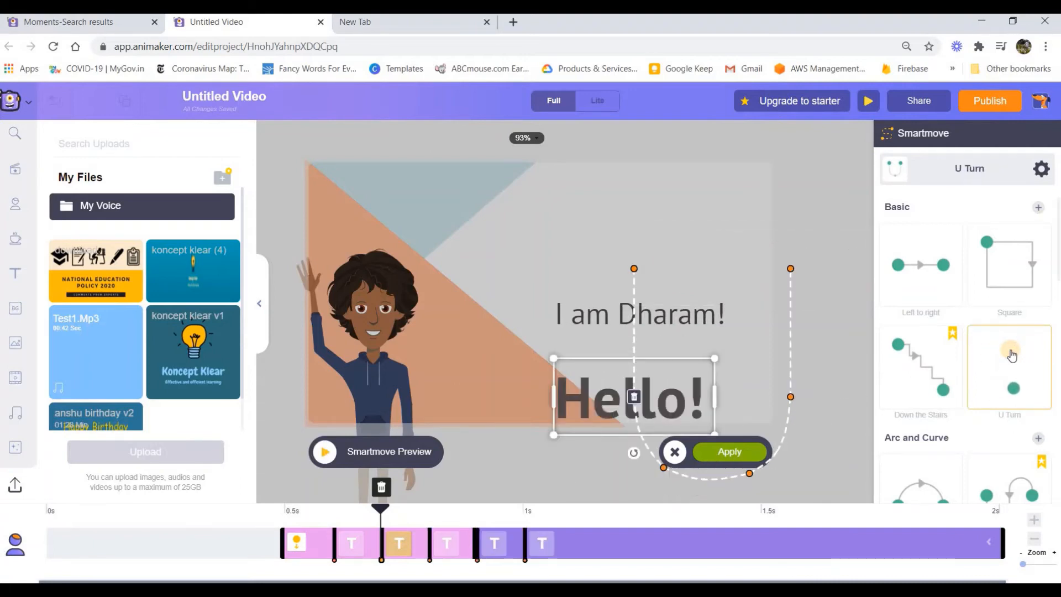
{"action": "scroll", "coordinate": [945, 343], "scroll_direction": "down", "scroll_amount": 3}
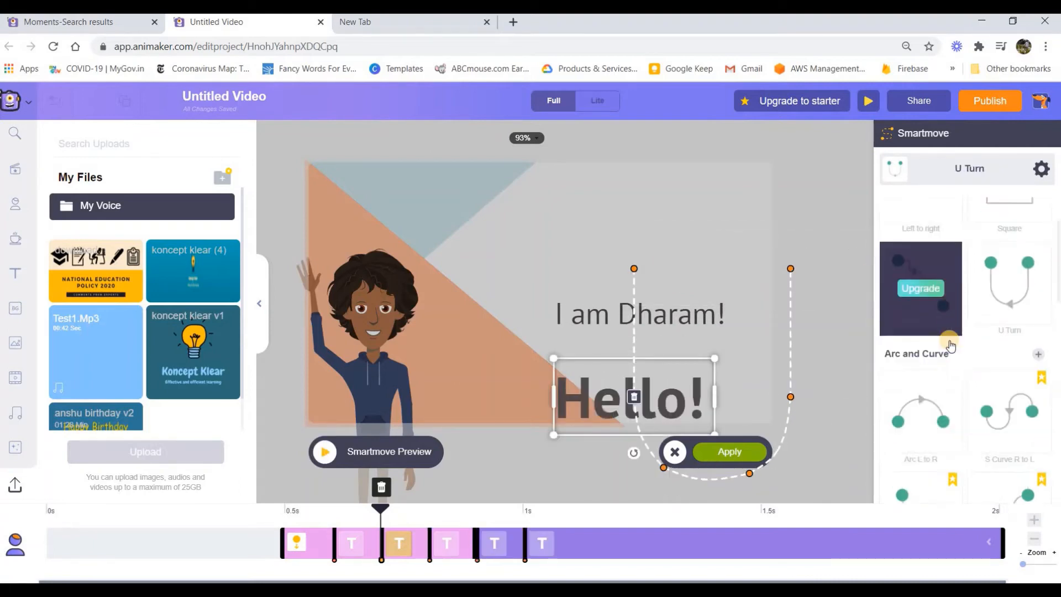
{"action": "scroll", "coordinate": [939, 354], "scroll_direction": "down", "scroll_amount": 8}
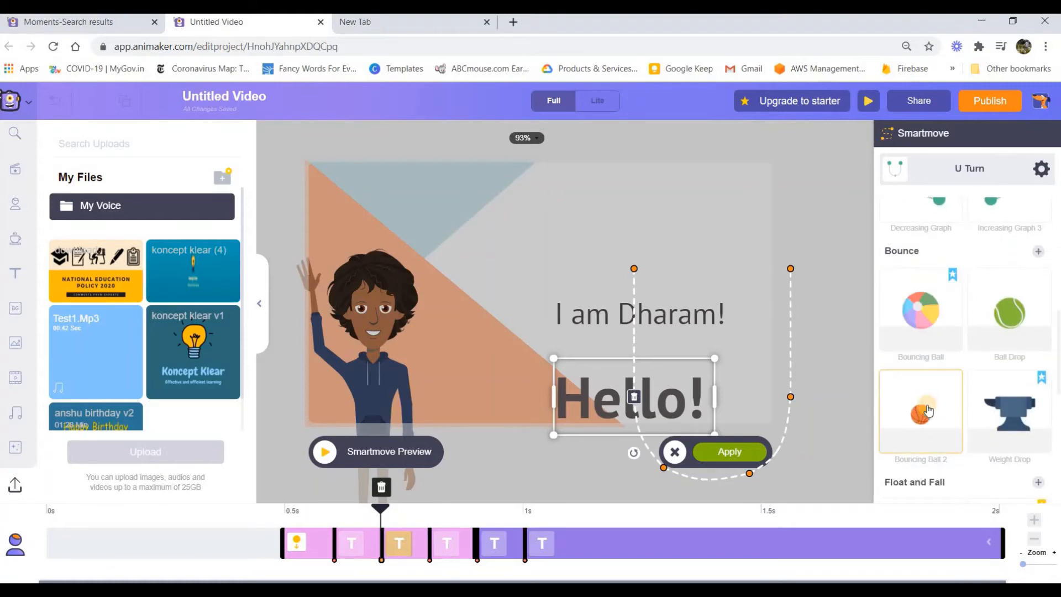
{"action": "left_click", "coordinate": [928, 410]}
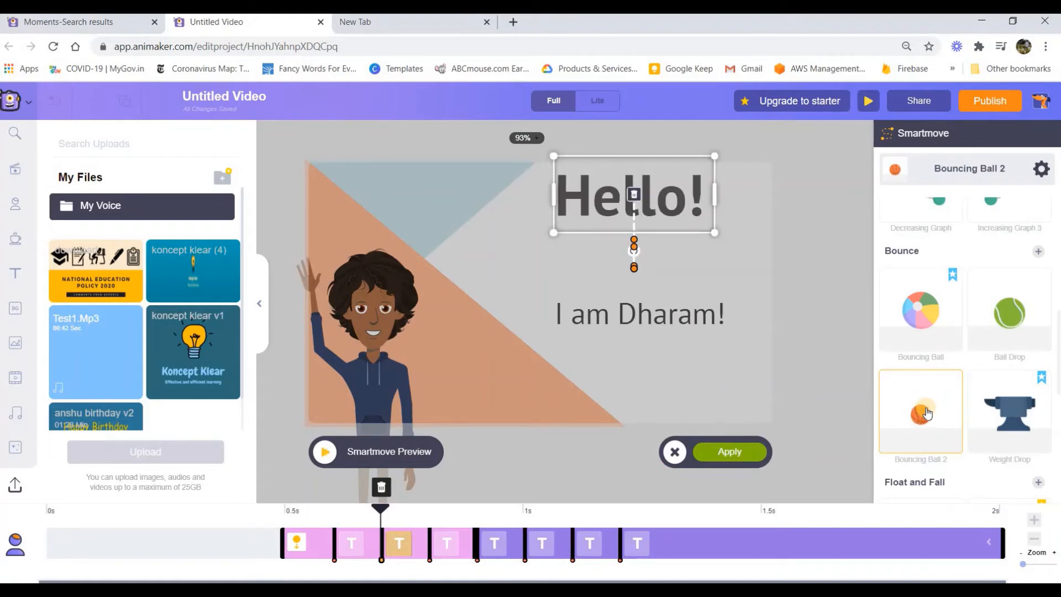
{"action": "left_click", "coordinate": [730, 452]}
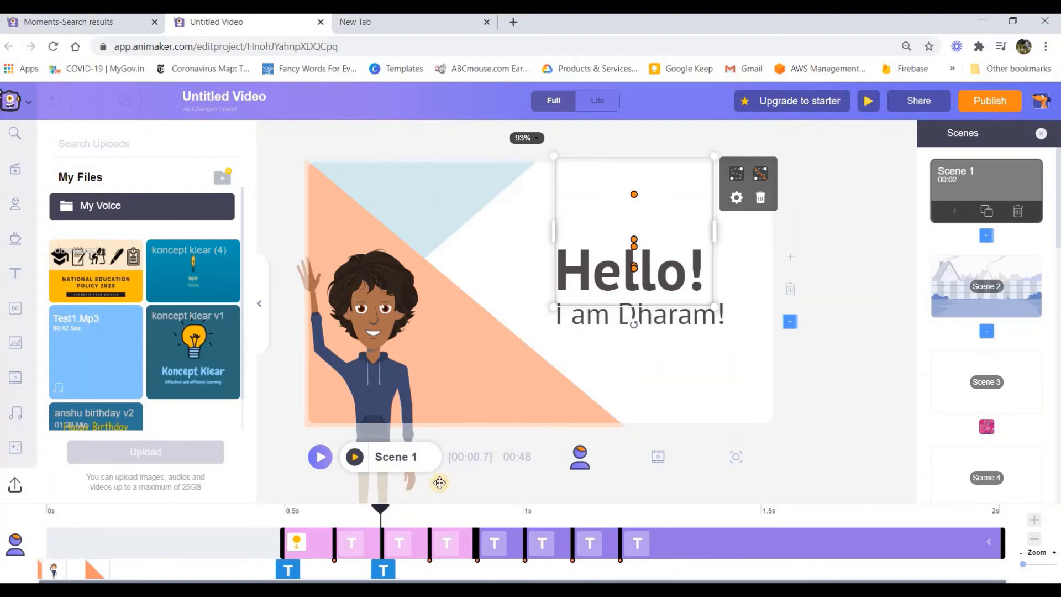
{"action": "left_click", "coordinate": [351, 465]}
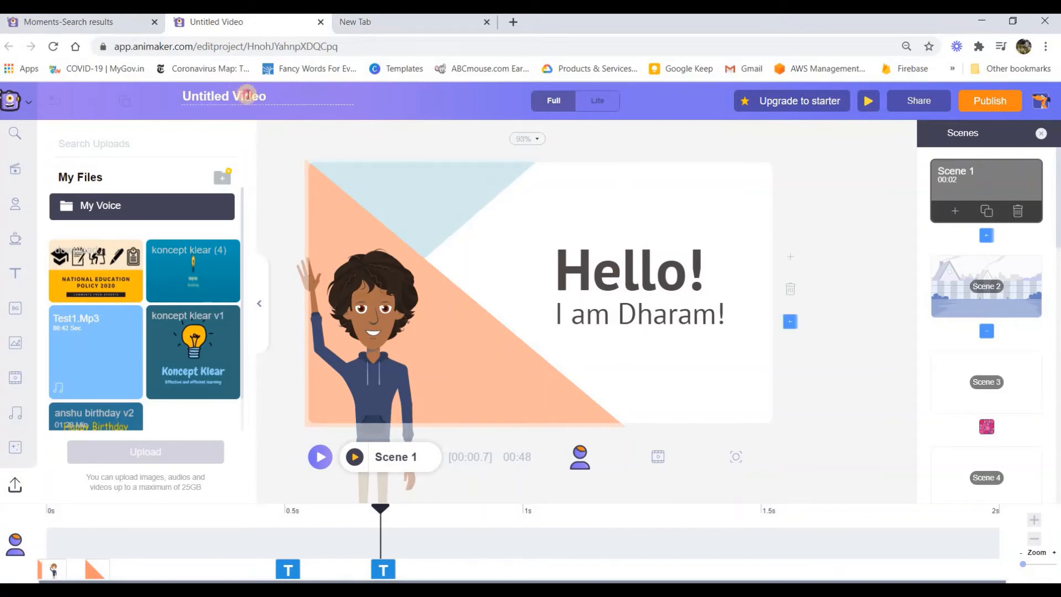
- Rename the video project as Demo
{"action": "left_click", "coordinate": [274, 100]}
{"action": "key", "text": "BackSpace"}
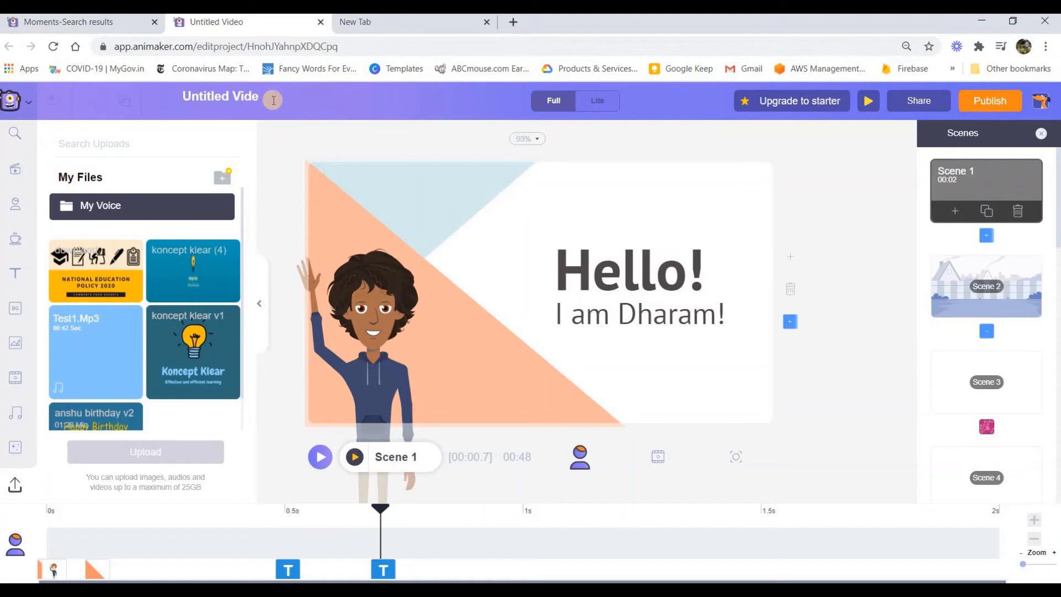
{"action": "left_click", "coordinate": [273, 100]}
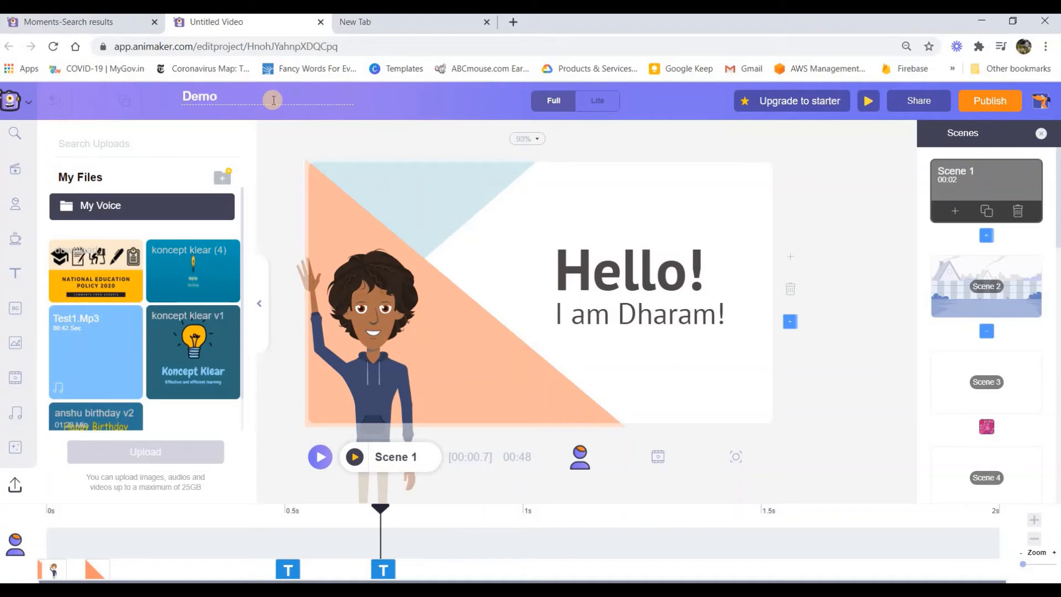
{"action": "left_click", "coordinate": [893, 408]}
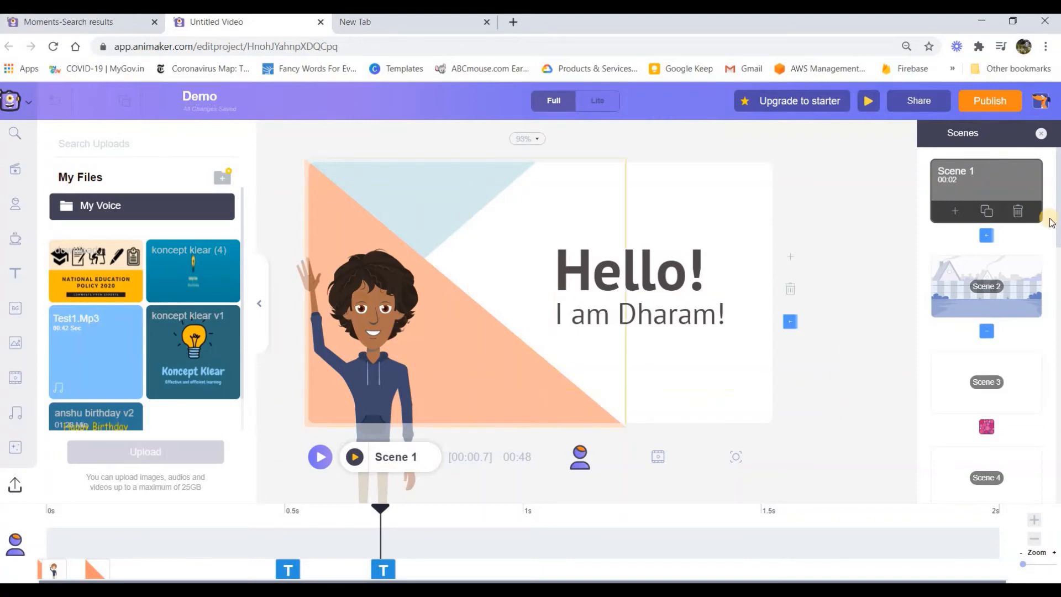
- Try the wooden-table food photo and the office backgrounds in Scene 2, and settle on the Business store-shelves background
{"action": "left_click", "coordinate": [1007, 276]}
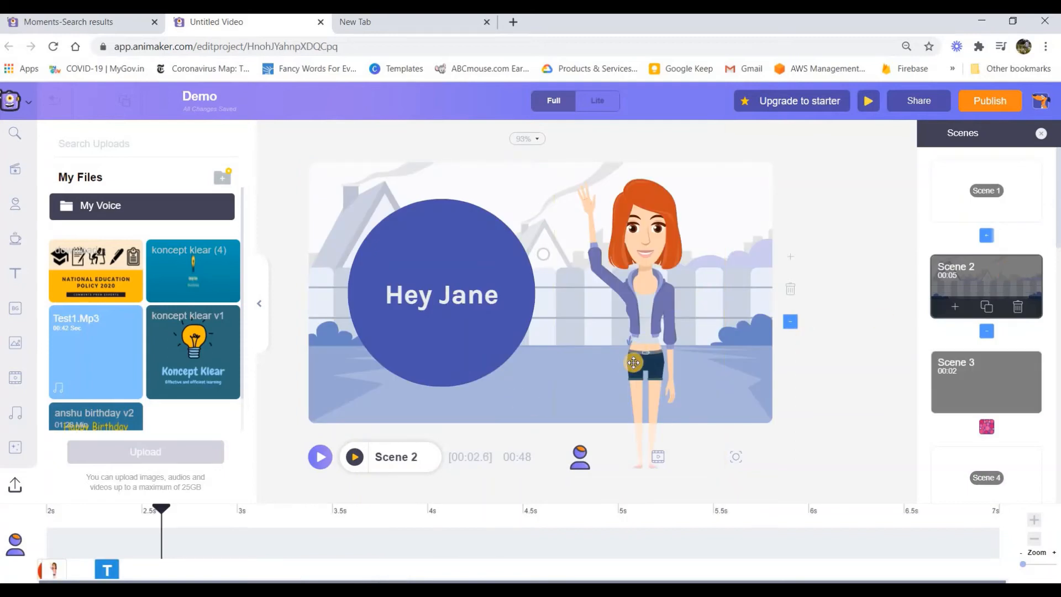
{"action": "left_click", "coordinate": [743, 378]}
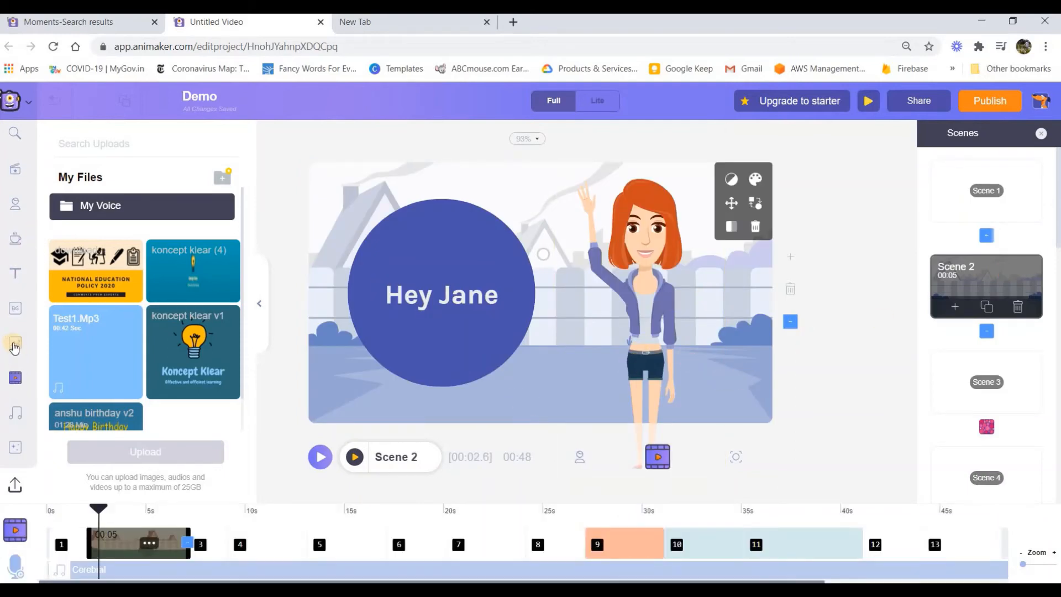
{"action": "left_click", "coordinate": [15, 309]}
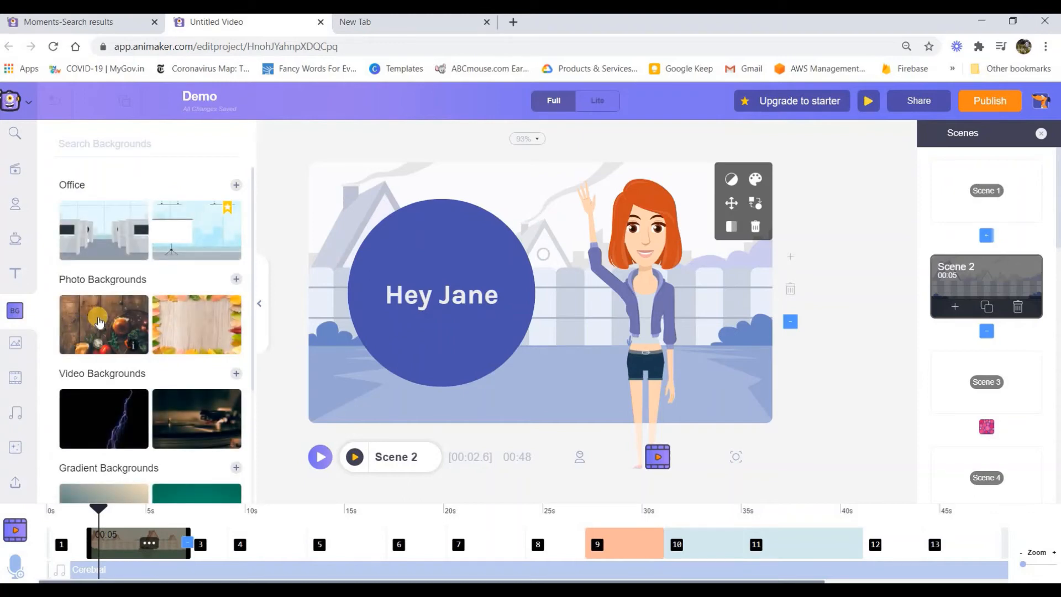
{"action": "left_click", "coordinate": [99, 322]}
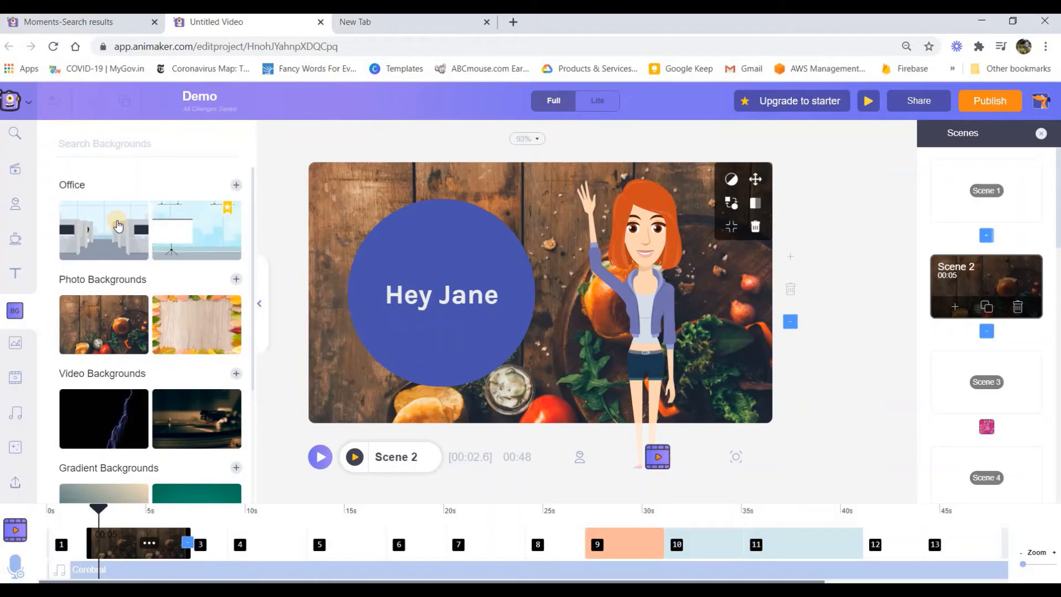
{"action": "left_click", "coordinate": [118, 225]}
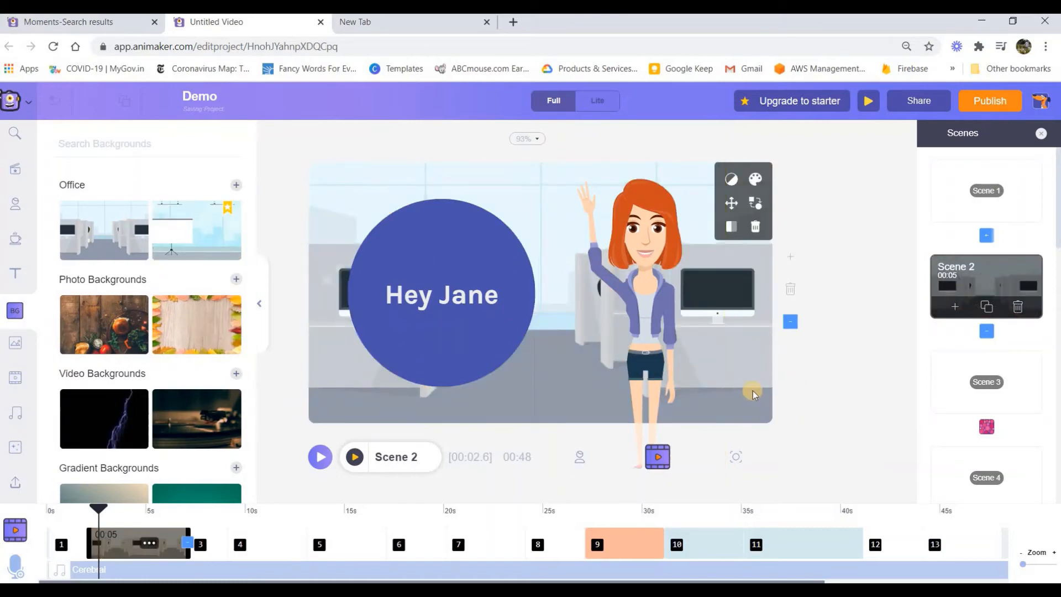
{"action": "left_click", "coordinate": [225, 227]}
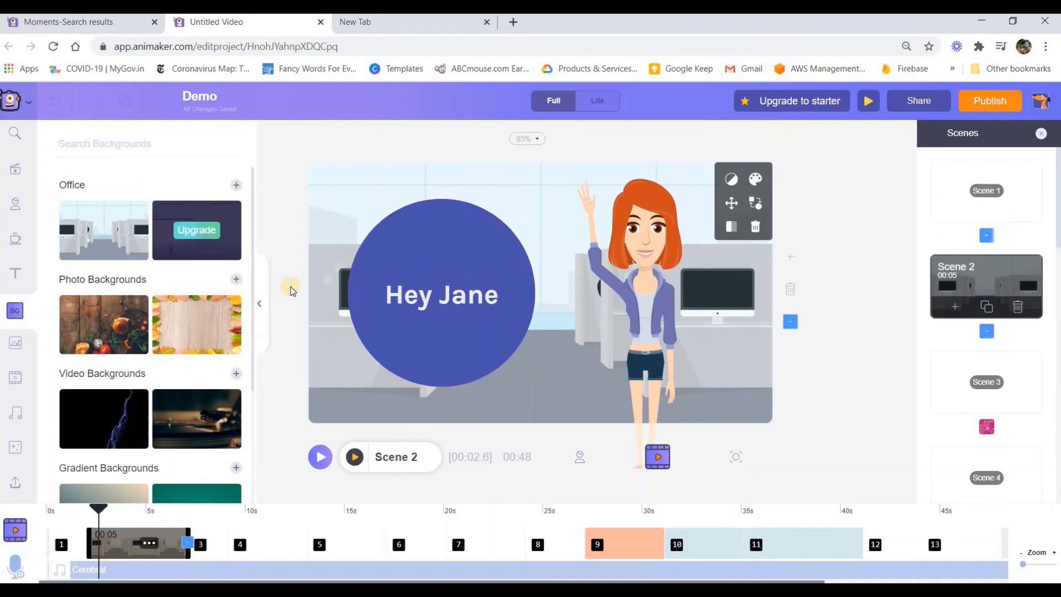
{"action": "scroll", "coordinate": [193, 319], "scroll_direction": "down", "scroll_amount": 3}
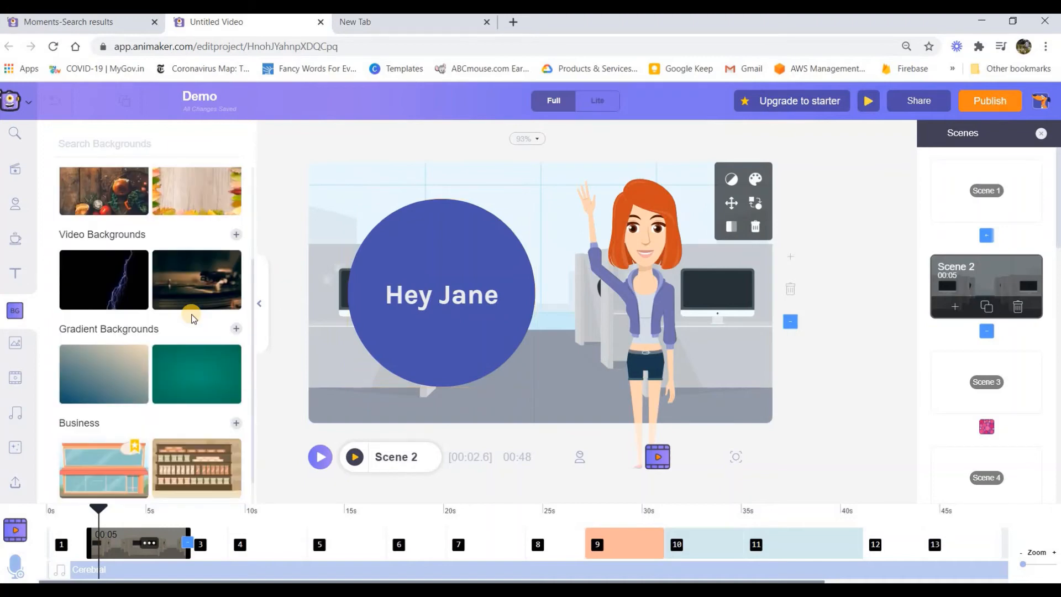
{"action": "scroll", "coordinate": [193, 318], "scroll_direction": "down", "scroll_amount": 1}
{"action": "left_click", "coordinate": [193, 434]}
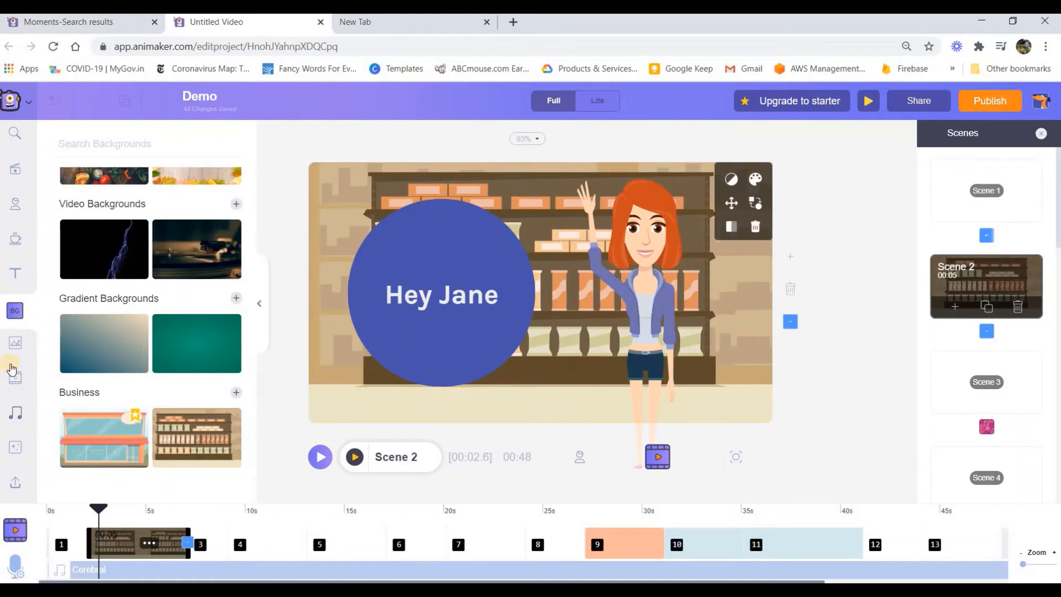
- Insert a blank scene after Scene 2 and fill its background with the photo of the boy crouching against a brick wall
{"action": "left_click", "coordinate": [16, 344]}
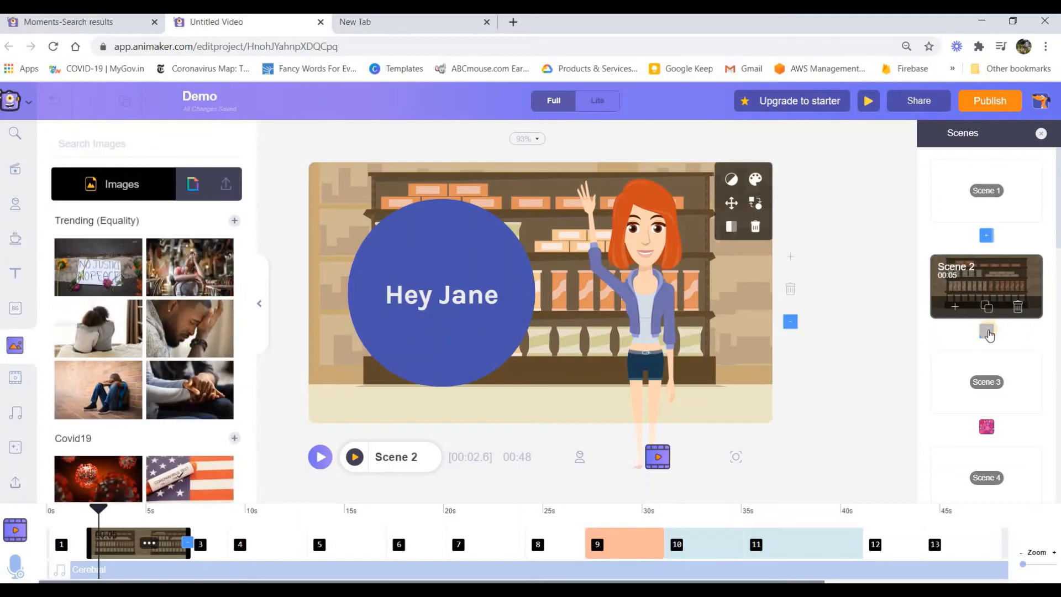
{"action": "left_click", "coordinate": [951, 308]}
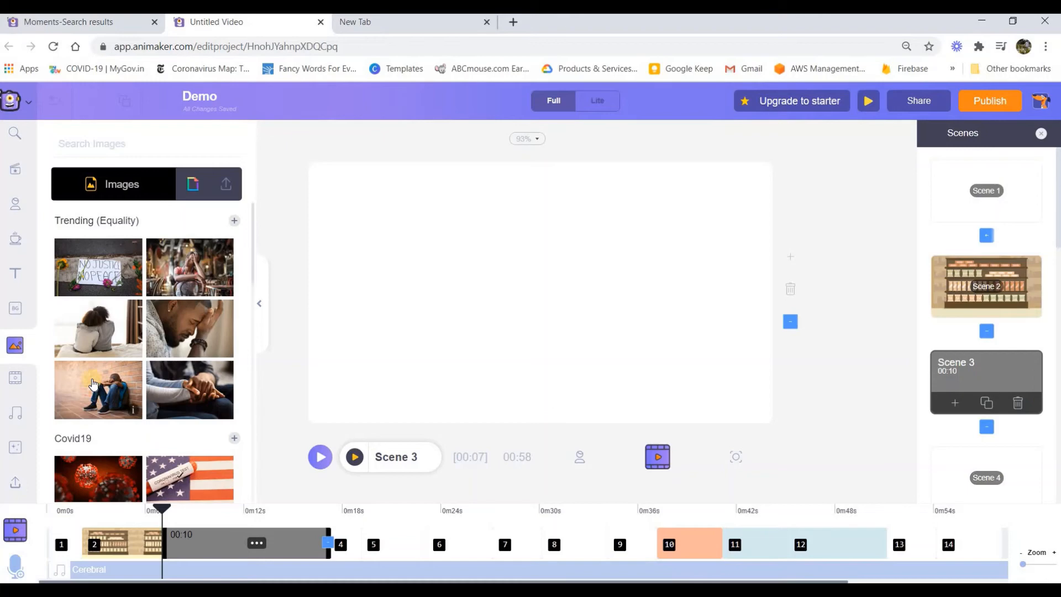
{"action": "scroll", "coordinate": [93, 383], "scroll_direction": "down", "scroll_amount": 1}
{"action": "scroll", "coordinate": [94, 381], "scroll_direction": "up", "scroll_amount": 1}
{"action": "left_click", "coordinate": [95, 381]}
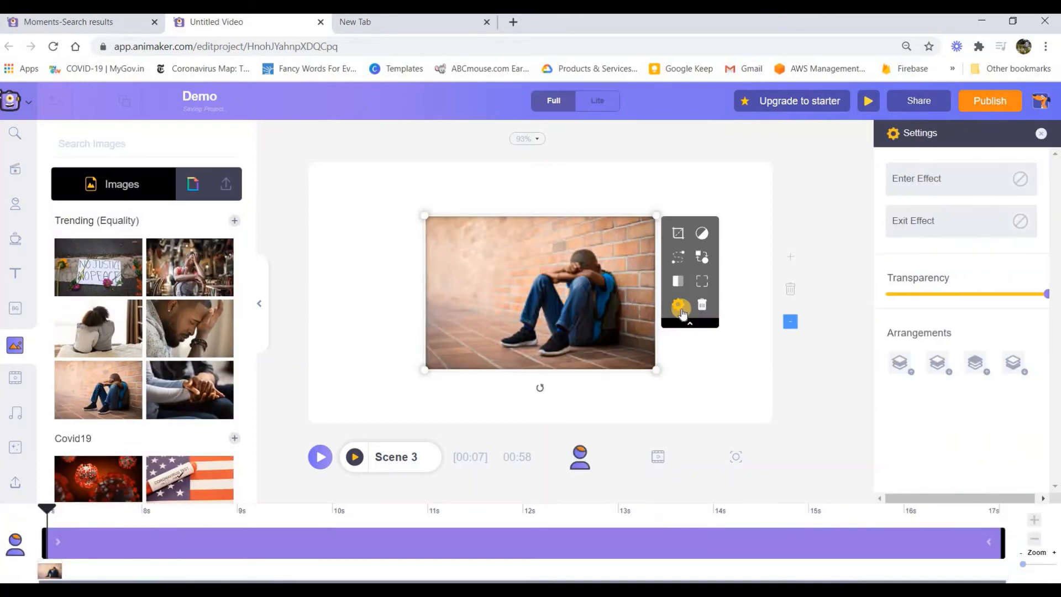
{"action": "left_click", "coordinate": [703, 283]}
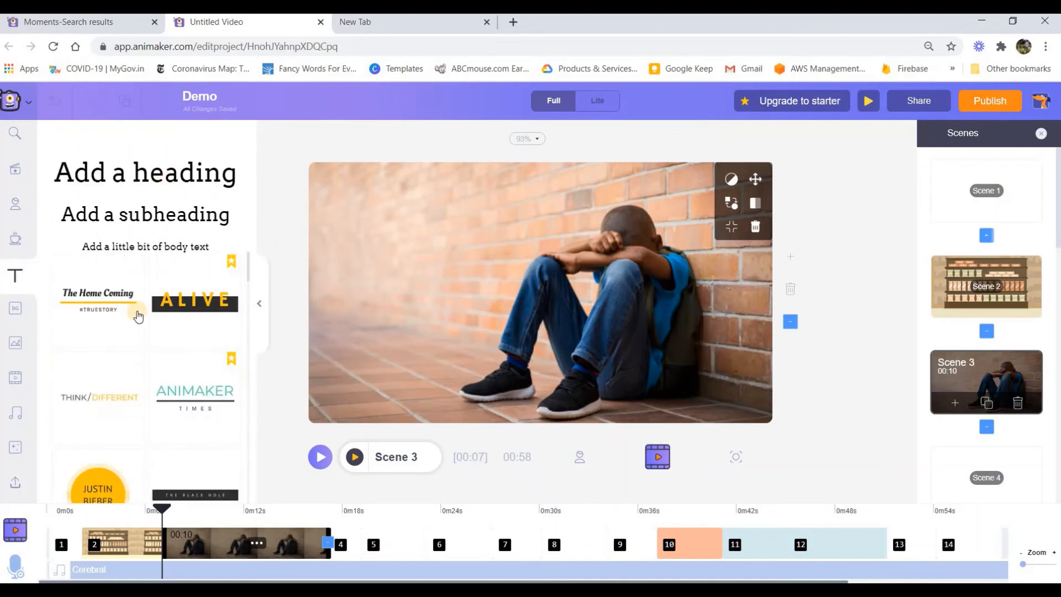
- Add the "Complete Fitness Guide" text design to Scene 3 and place it in the photo's upper-left area, beside the crouching boy
{"action": "scroll", "coordinate": [138, 316], "scroll_direction": "down", "scroll_amount": 3}
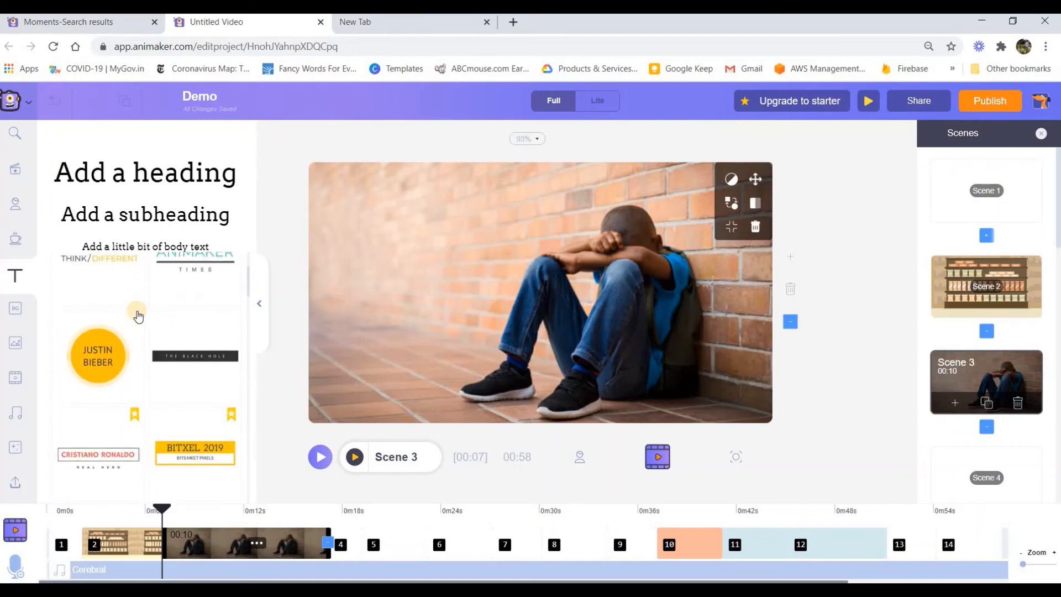
{"action": "scroll", "coordinate": [139, 331], "scroll_direction": "down", "scroll_amount": 4}
{"action": "scroll", "coordinate": [139, 349], "scroll_direction": "down", "scroll_amount": 5}
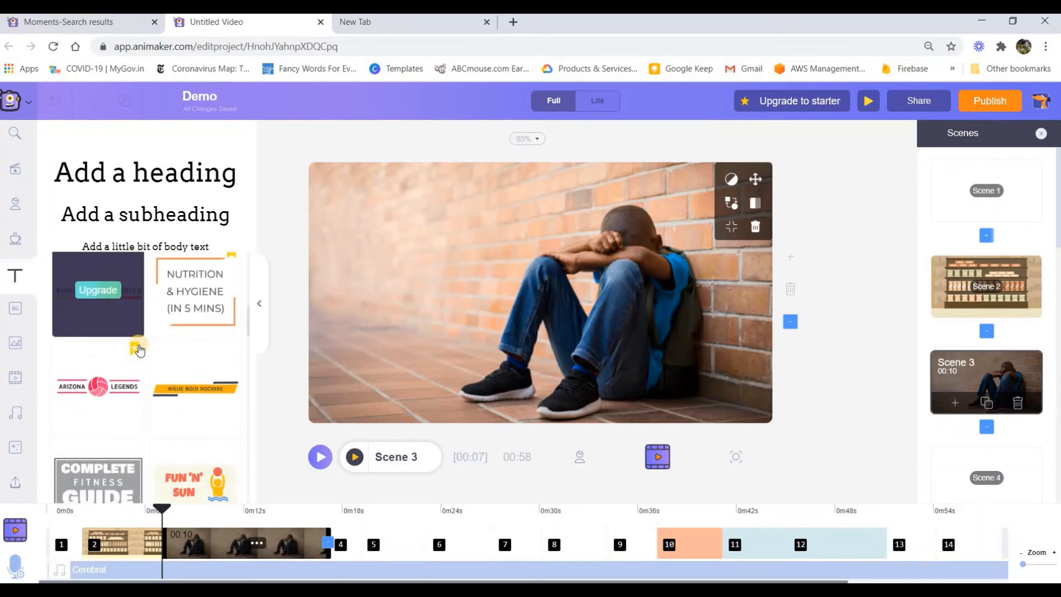
{"action": "scroll", "coordinate": [139, 350], "scroll_direction": "up", "scroll_amount": 8}
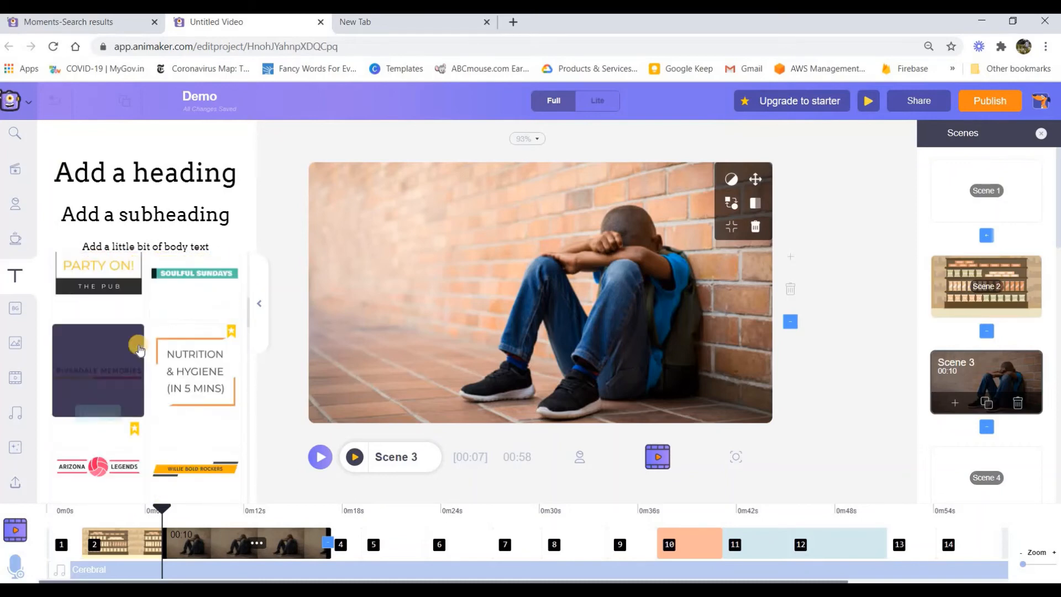
{"action": "scroll", "coordinate": [138, 349], "scroll_direction": "down", "scroll_amount": 7}
{"action": "scroll", "coordinate": [104, 356], "scroll_direction": "down", "scroll_amount": 1}
{"action": "left_click", "coordinate": [98, 354]}
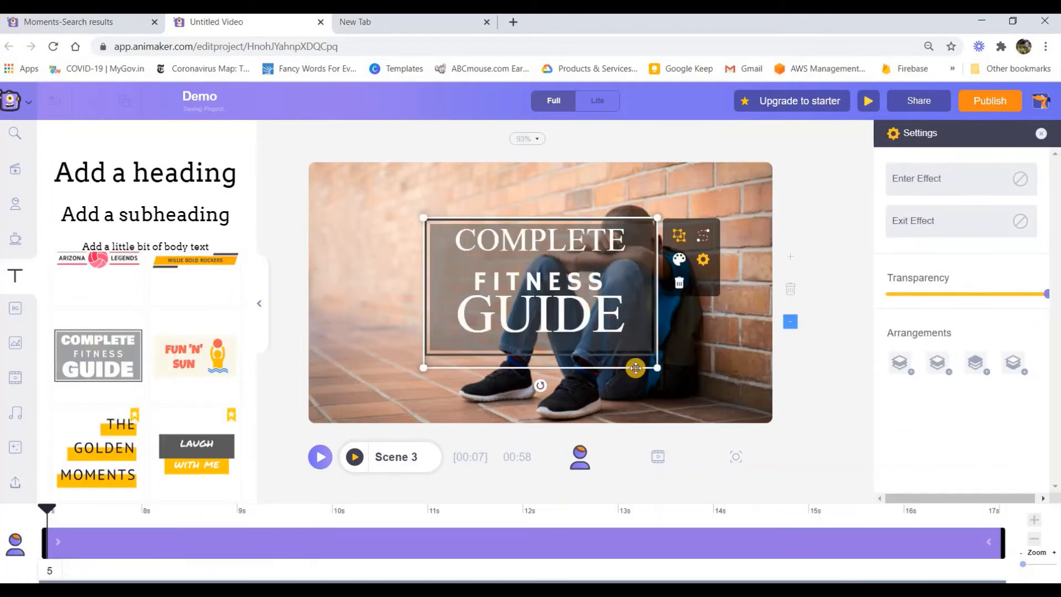
{"action": "left_click", "coordinate": [525, 328]}
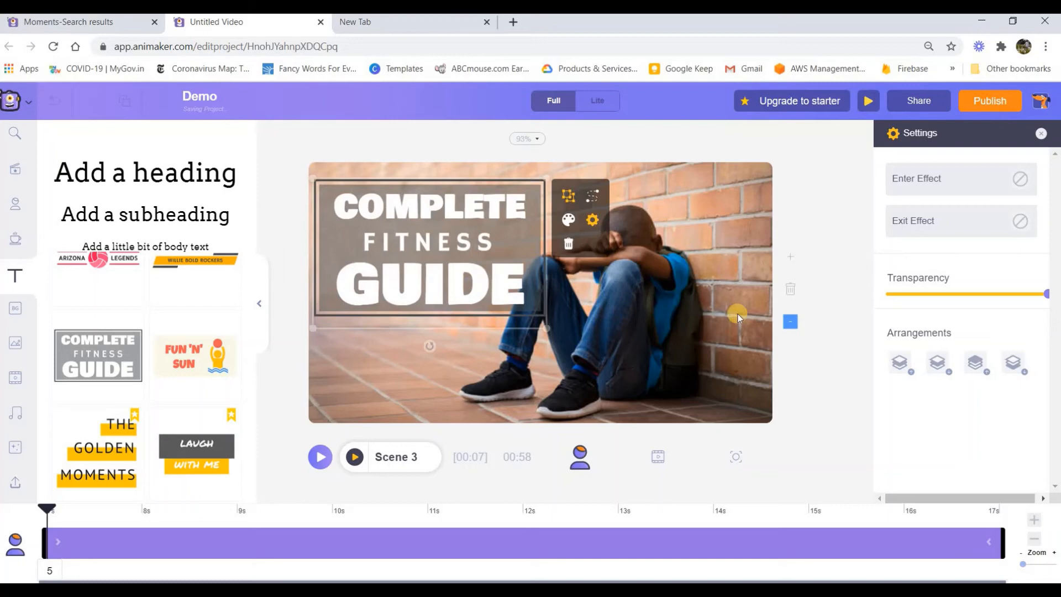
{"action": "left_click", "coordinate": [817, 384]}
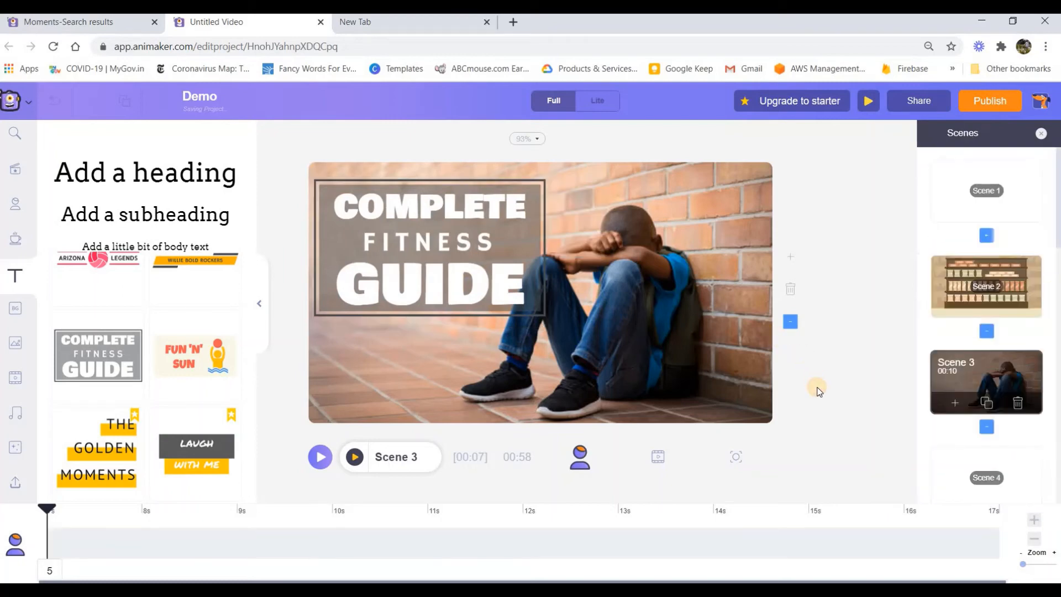
{"action": "double_click", "coordinate": [464, 286]}
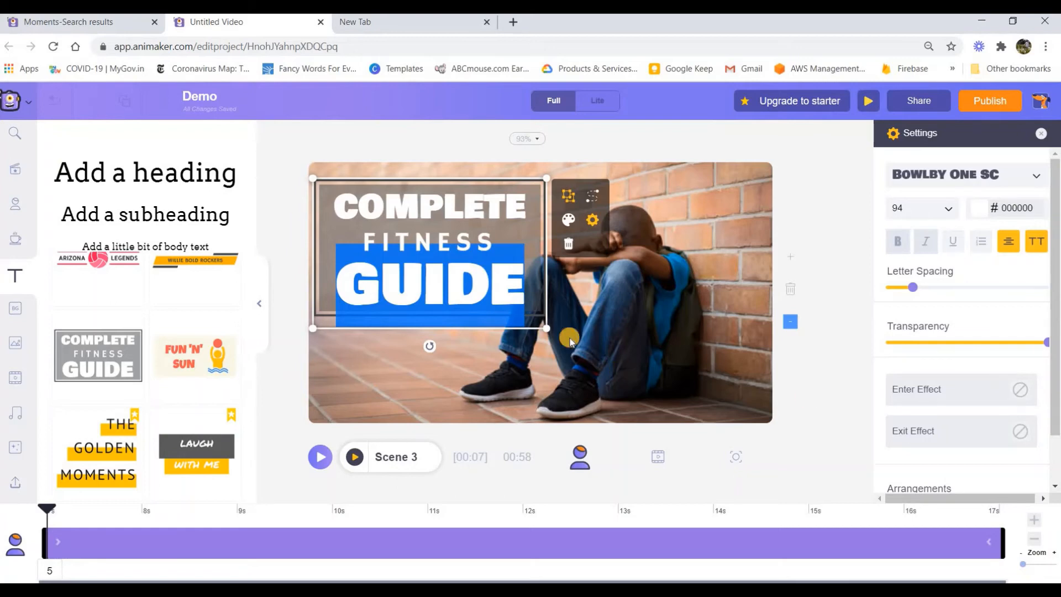
{"action": "left_click", "coordinate": [817, 398]}
{"action": "left_click", "coordinate": [535, 304]}
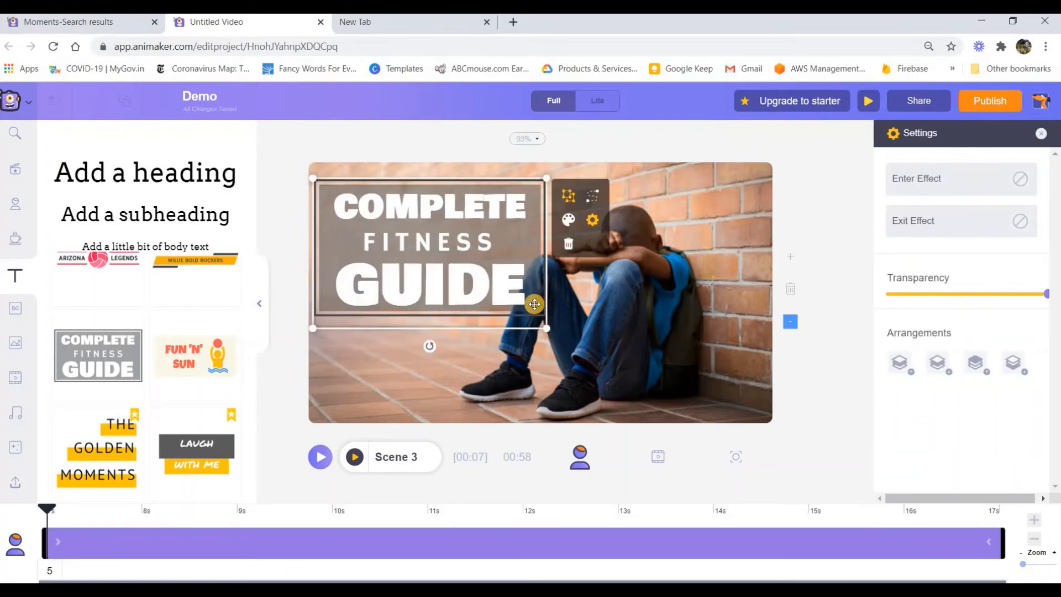
{"action": "left_click", "coordinate": [828, 421]}
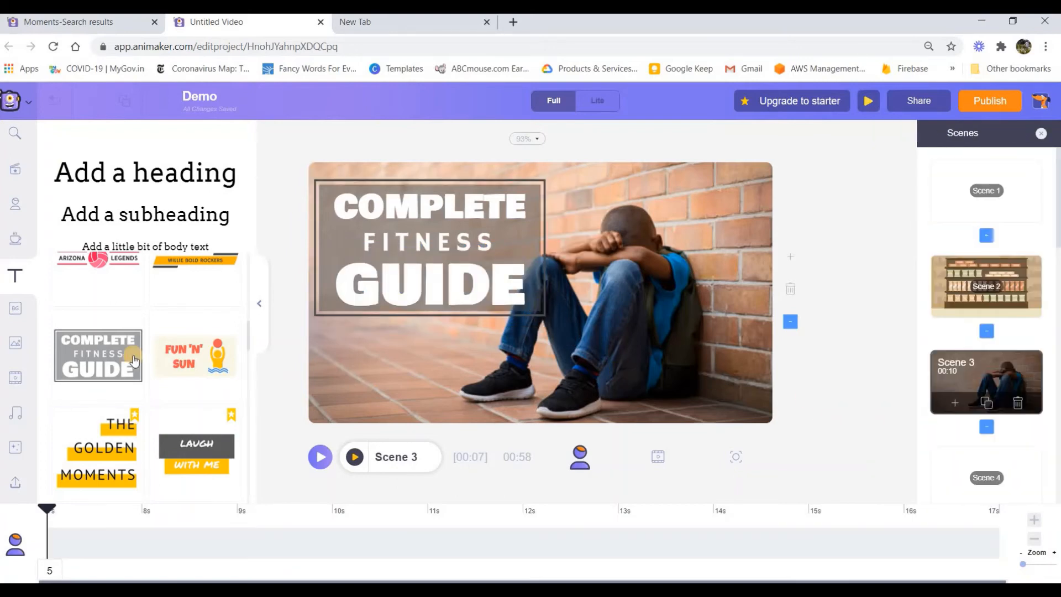
{"action": "scroll", "coordinate": [133, 361], "scroll_direction": "down", "scroll_amount": 3}
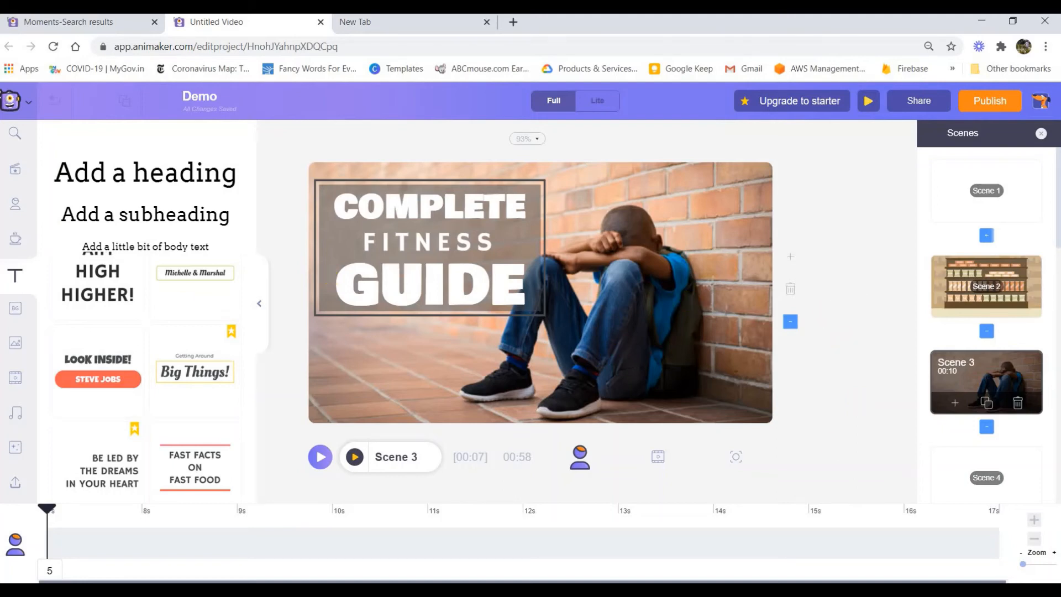
- Insert a blank scene after Scene 3, fill it with the Stop Motion video of food bowls and fruit, and preview the scene
{"action": "left_click", "coordinate": [16, 380]}
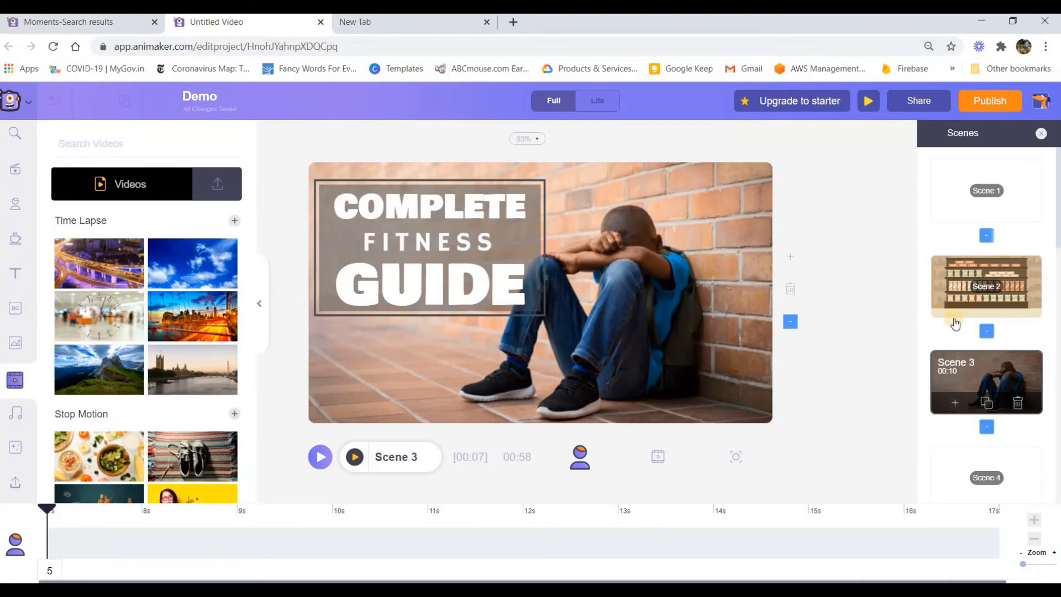
{"action": "left_click", "coordinate": [955, 402]}
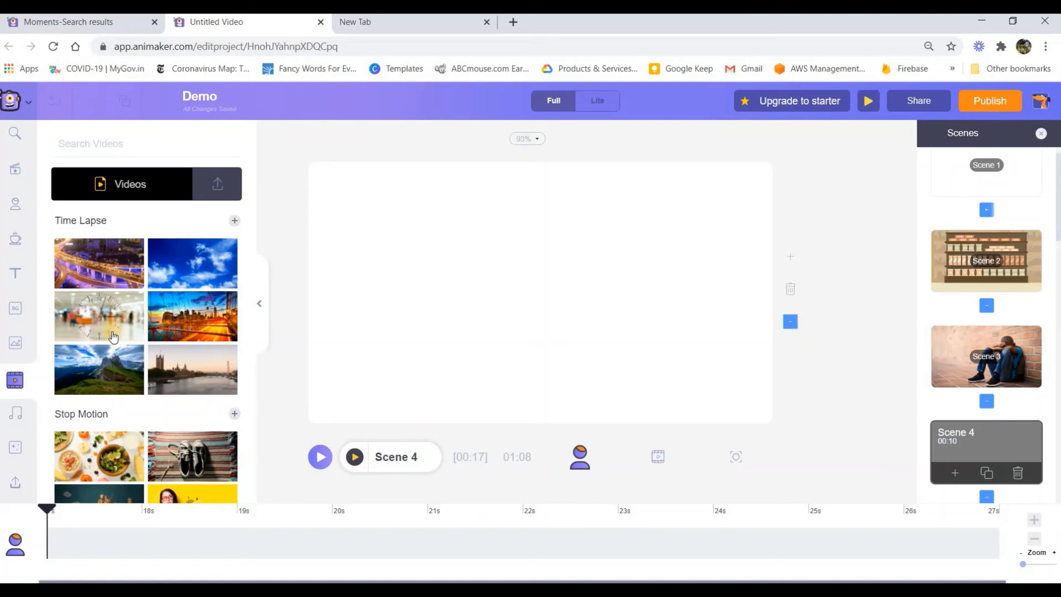
{"action": "scroll", "coordinate": [116, 311], "scroll_direction": "down", "scroll_amount": 3}
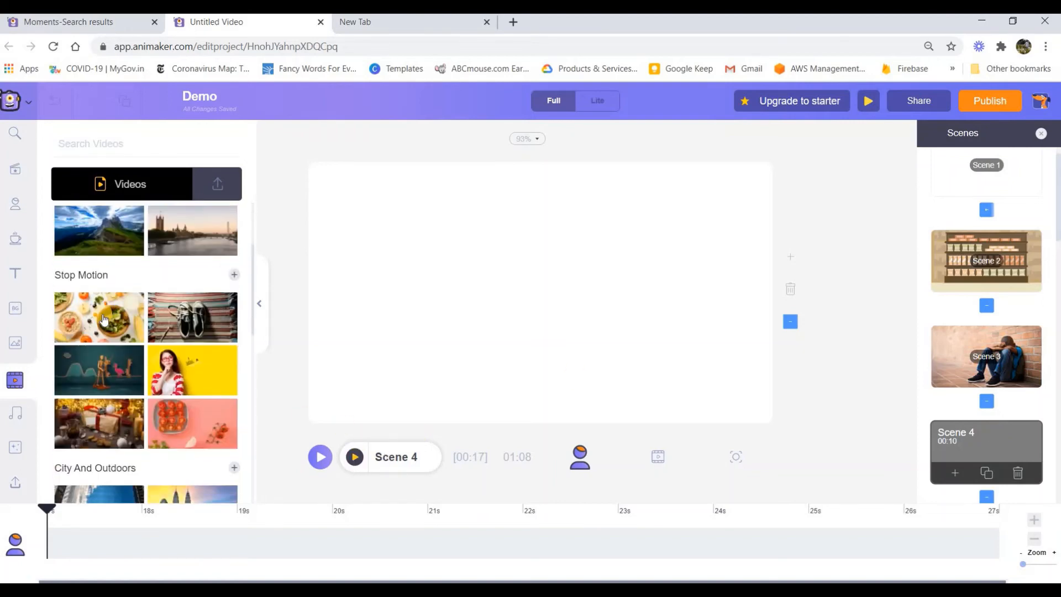
{"action": "left_click", "coordinate": [103, 319]}
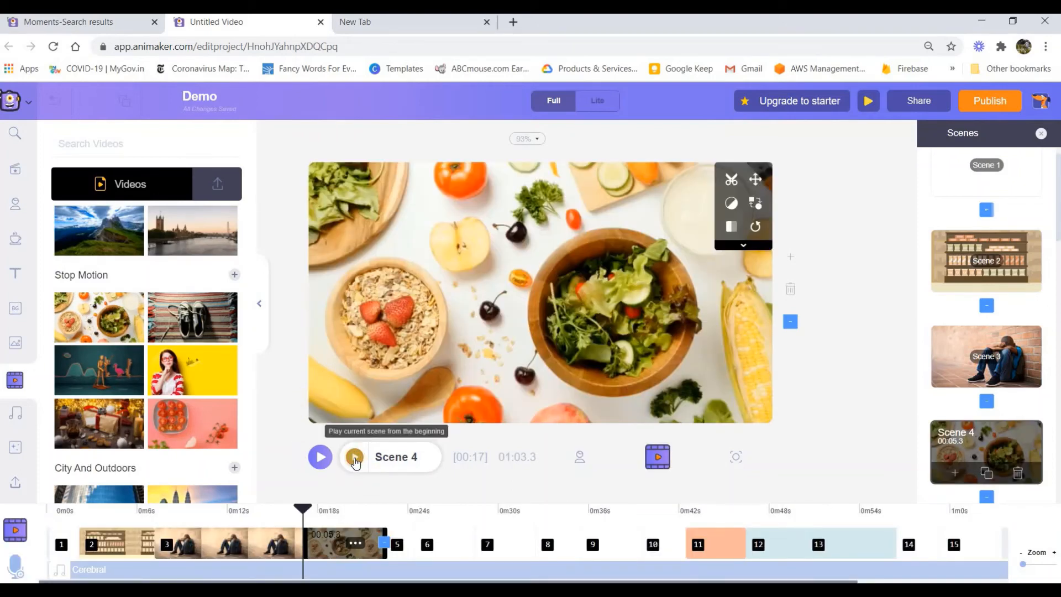
{"action": "left_click", "coordinate": [354, 456]}
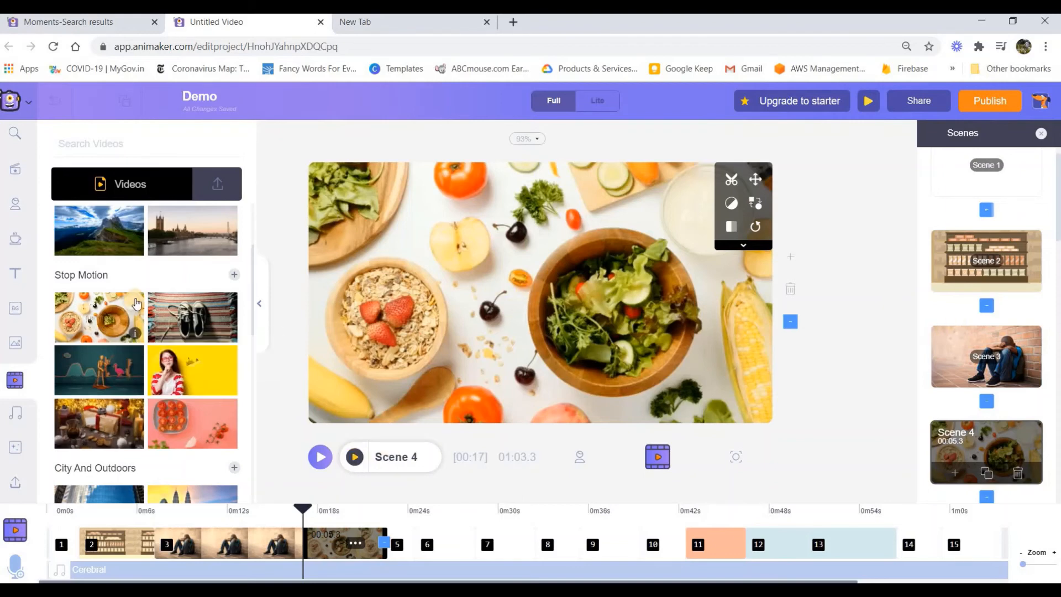
{"action": "scroll", "coordinate": [136, 302], "scroll_direction": "down", "scroll_amount": 5}
{"action": "scroll", "coordinate": [137, 302], "scroll_direction": "up", "scroll_amount": 4}
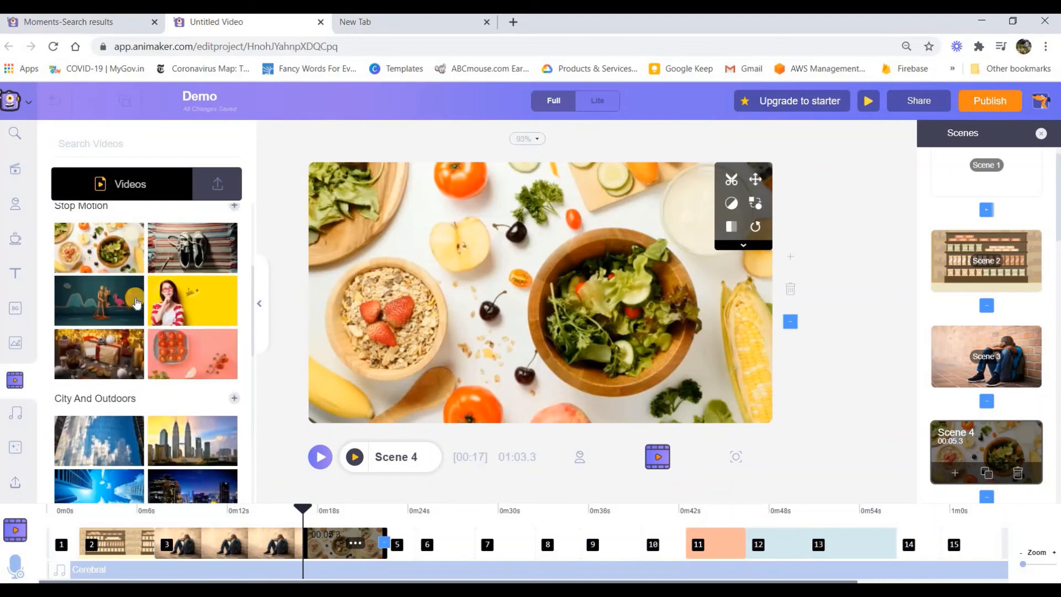
{"action": "scroll", "coordinate": [136, 302], "scroll_direction": "down", "scroll_amount": 4}
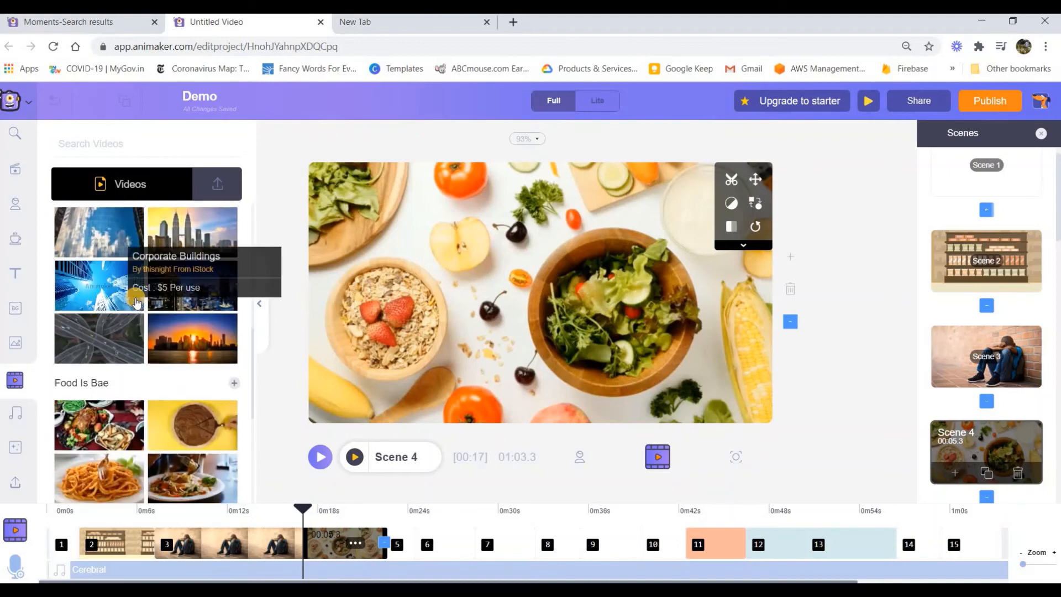
{"action": "left_click", "coordinate": [214, 187]}
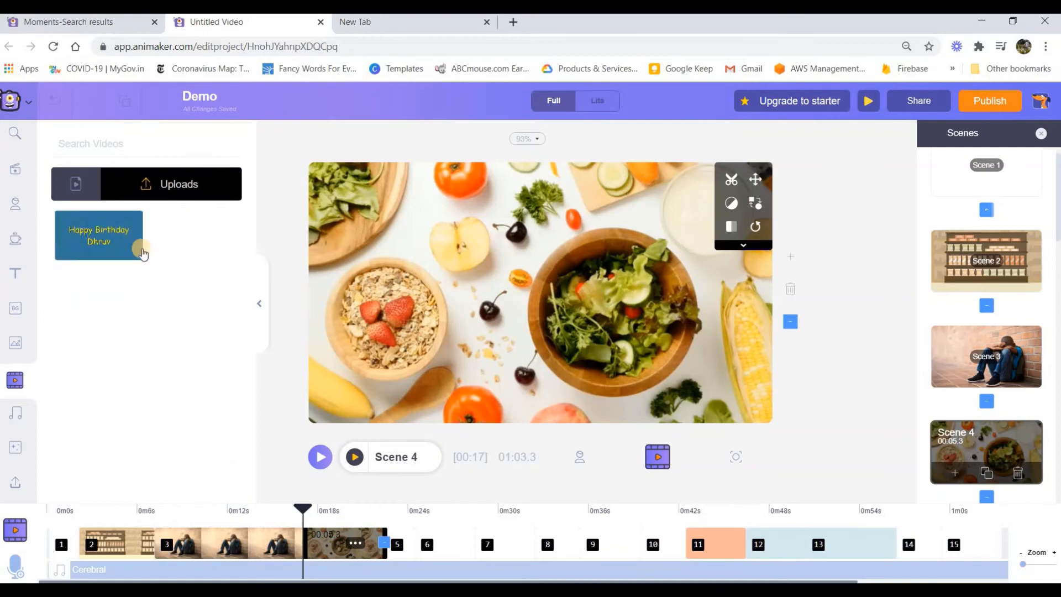
{"action": "left_click", "coordinate": [78, 188]}
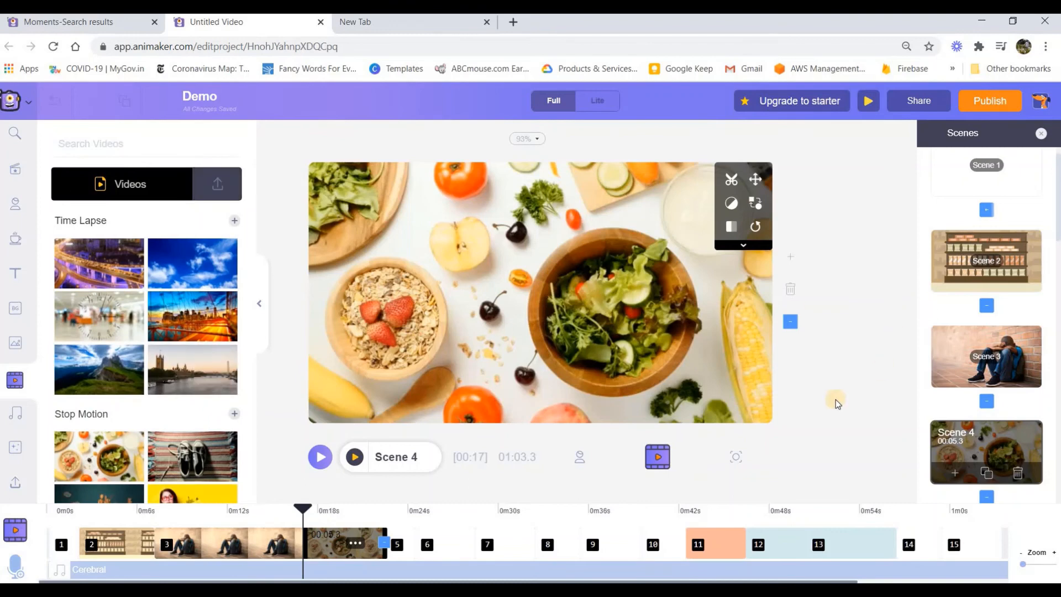
- Add the Ancient Times music from the For Explainer (With Voice) collection to the timeline and listen to the track
{"action": "left_click", "coordinate": [16, 416]}
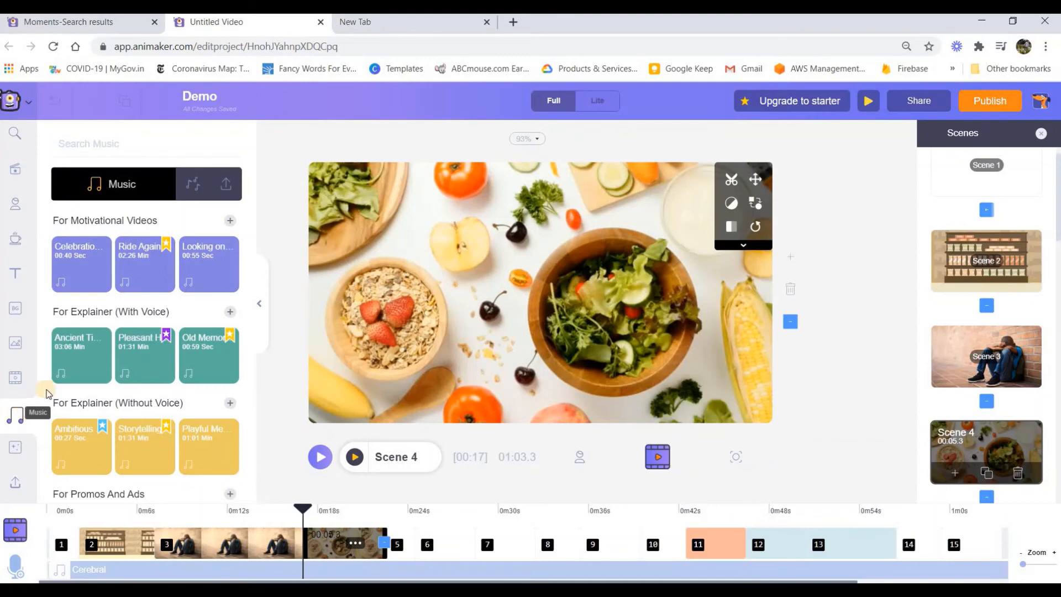
{"action": "mouse_move", "coordinate": [83, 359]}
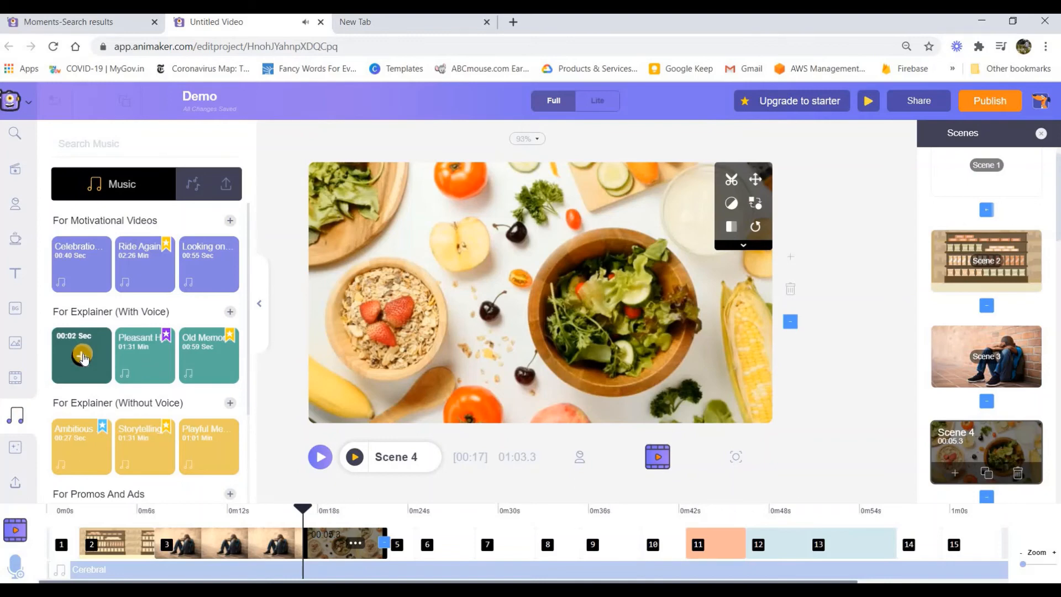
{"action": "left_click", "coordinate": [81, 356]}
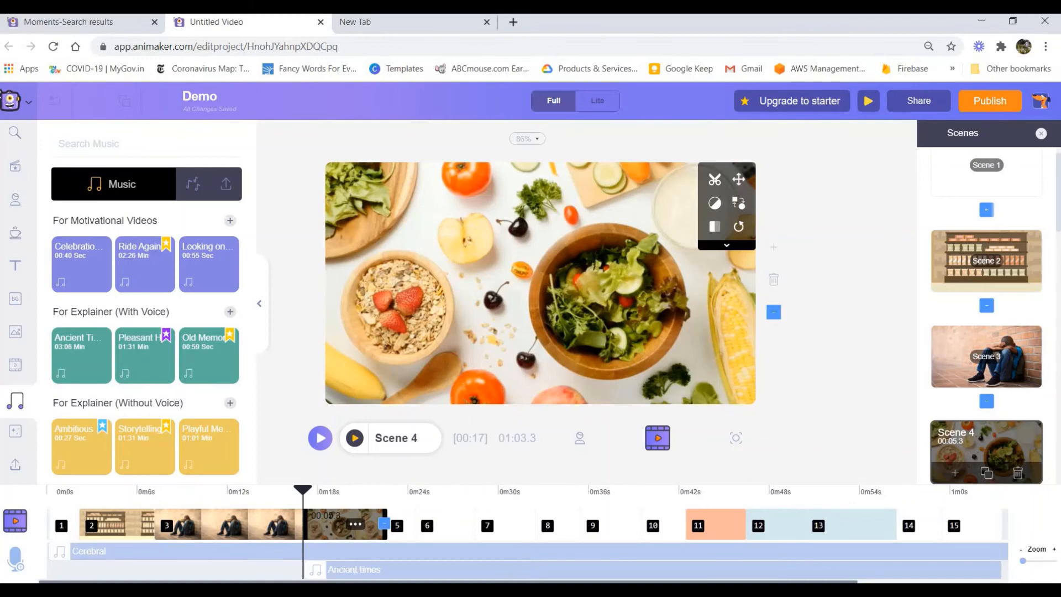
{"action": "left_click", "coordinate": [489, 569]}
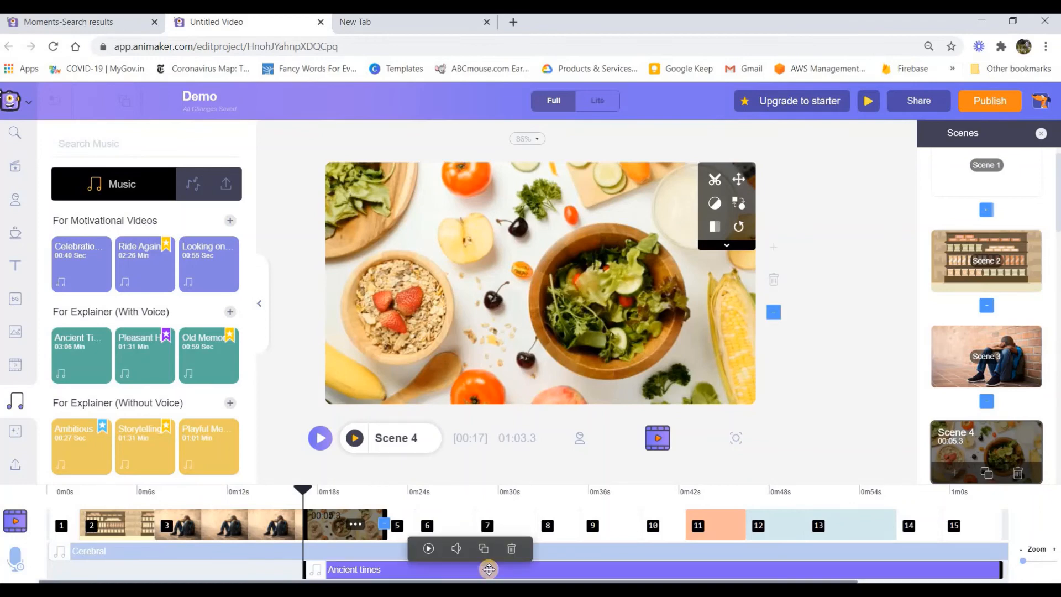
{"action": "left_click", "coordinate": [429, 551]}
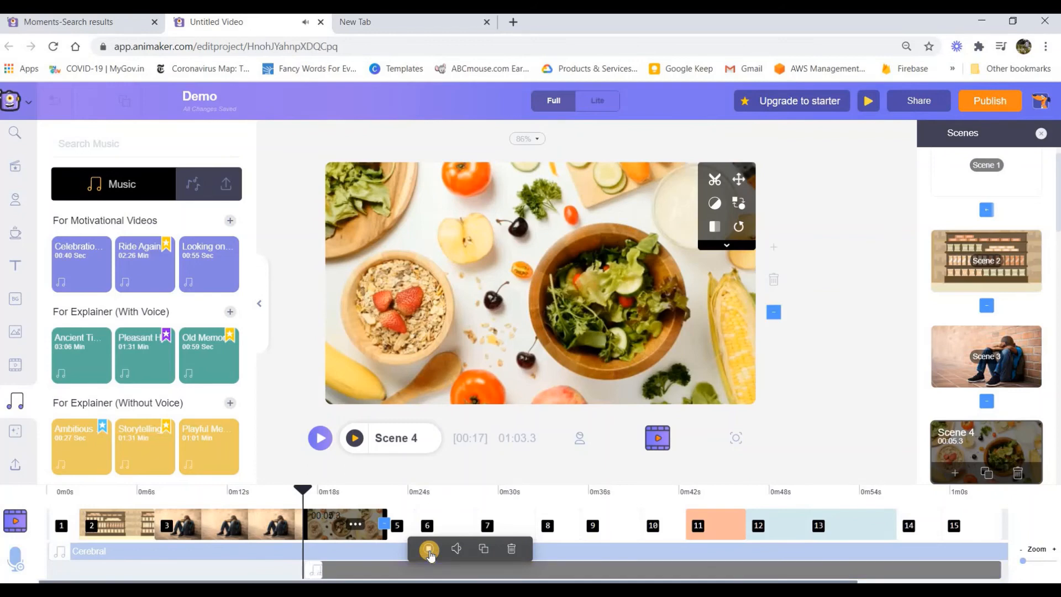
{"action": "left_click", "coordinate": [430, 550]}
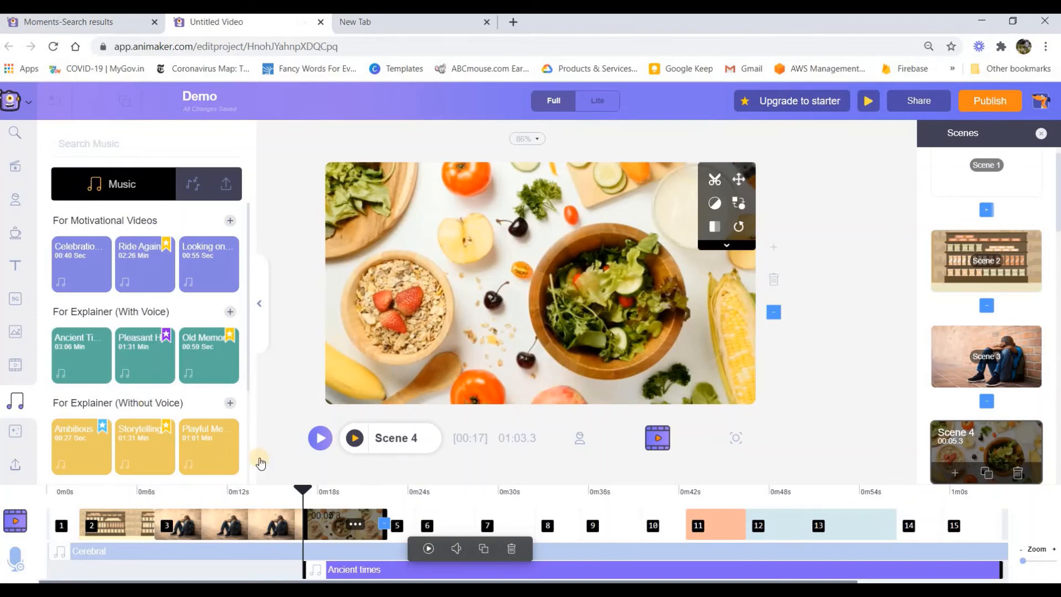
- Move the Ancient times music track to the start of the video and extend its end to nearly the end of the last scene
{"action": "left_click", "coordinate": [765, 569]}
{"action": "left_click_drag", "start_coordinate": [764, 569], "coordinate": [512, 569]}
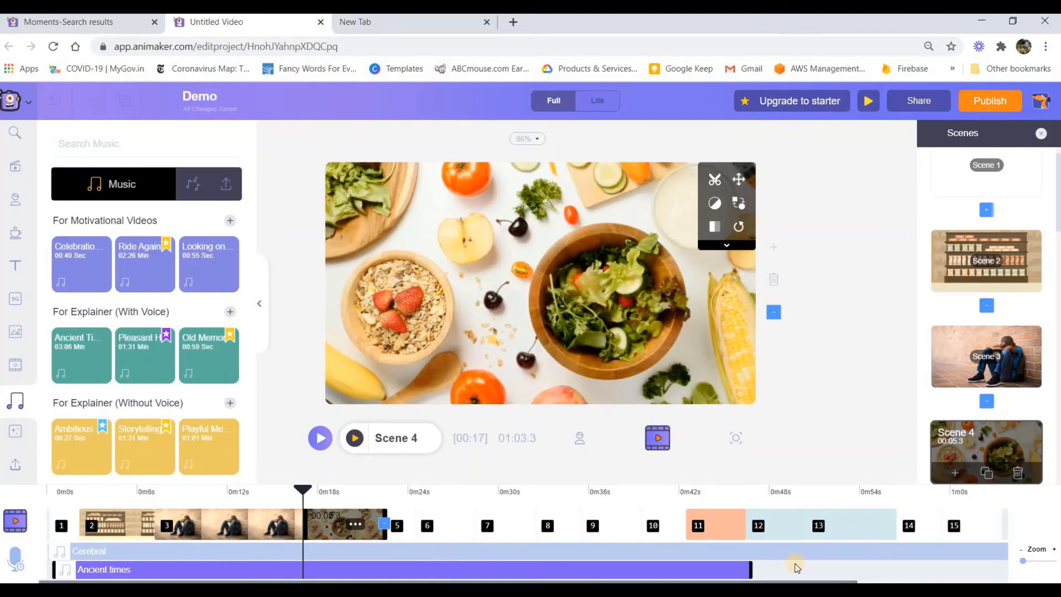
{"action": "left_click_drag", "start_coordinate": [750, 566], "coordinate": [978, 553]}
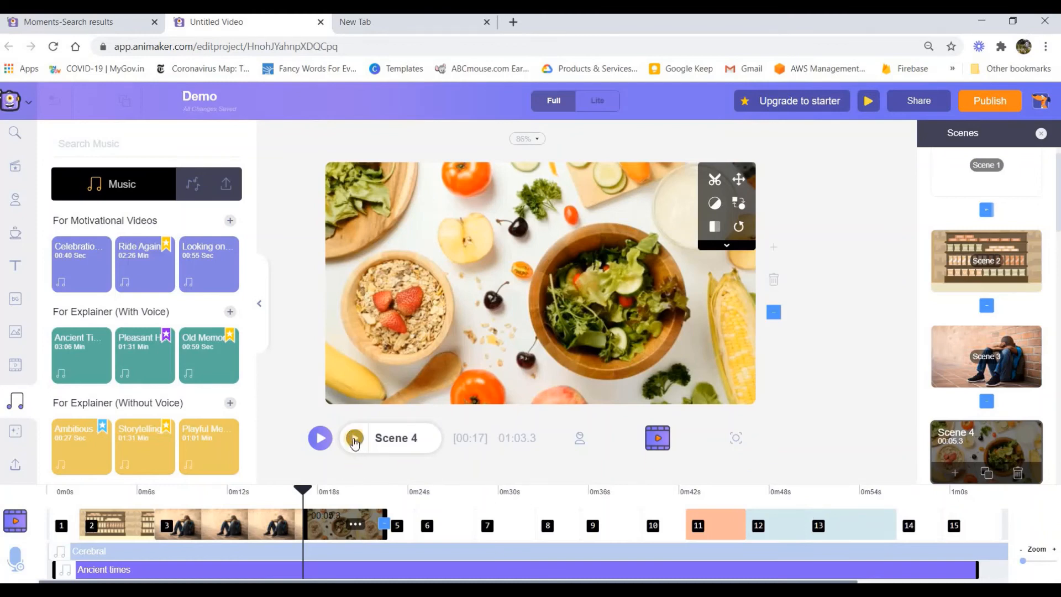
- Delete the Cerebral music track and preview Scene 4 with the Ancient times music
{"action": "left_click", "coordinate": [363, 555]}
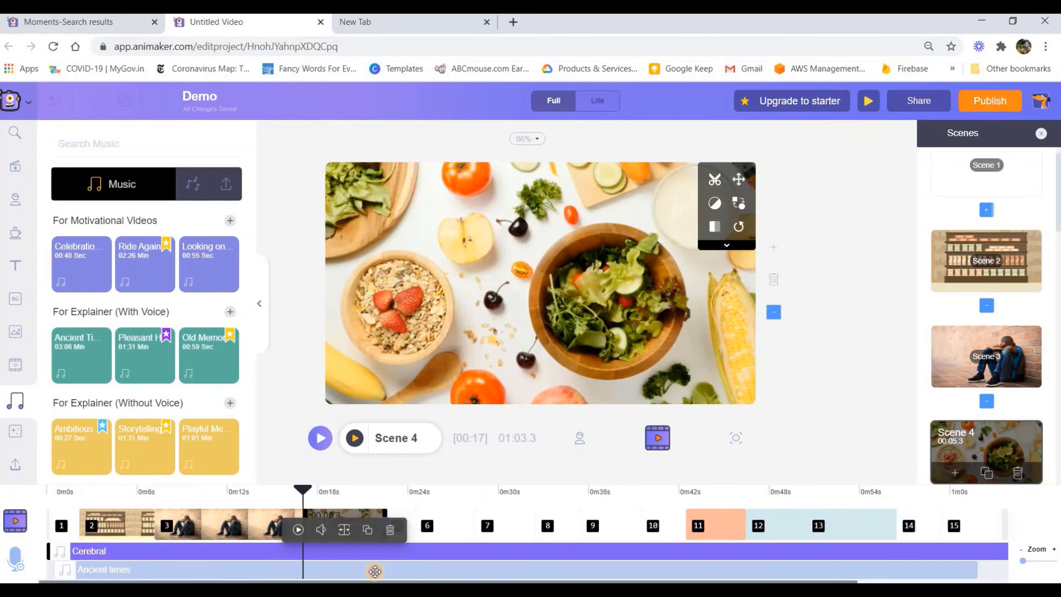
{"action": "left_click", "coordinate": [375, 571]}
{"action": "left_click", "coordinate": [542, 553]}
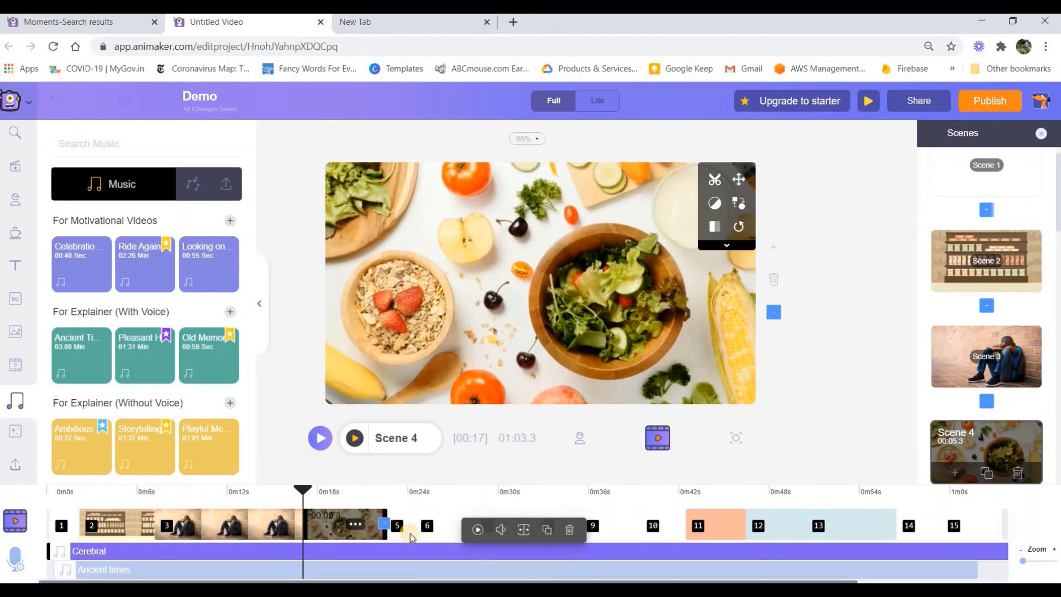
{"action": "left_click", "coordinate": [571, 529]}
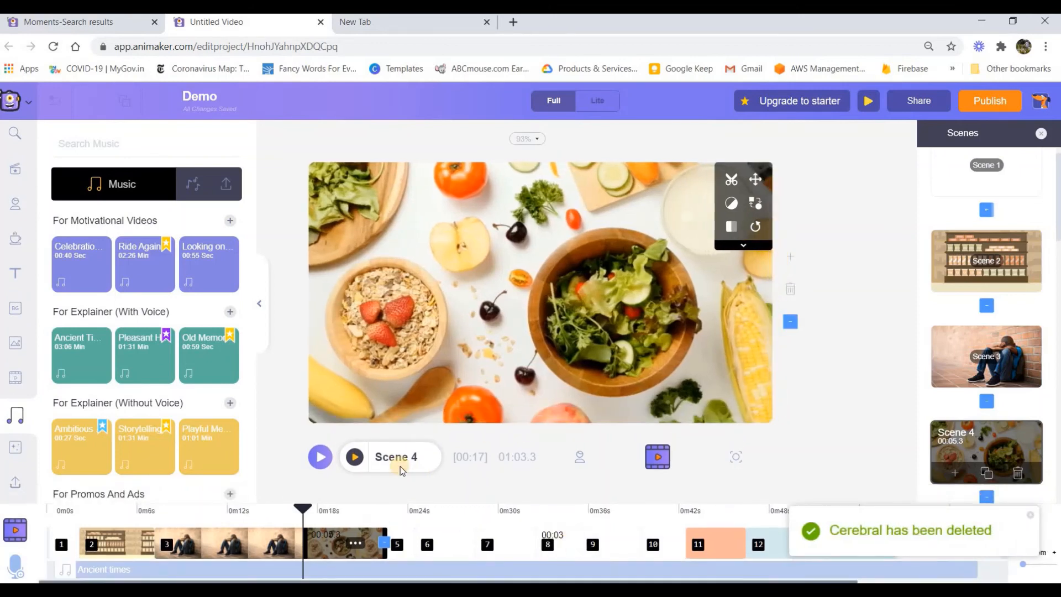
{"action": "left_click", "coordinate": [355, 458]}
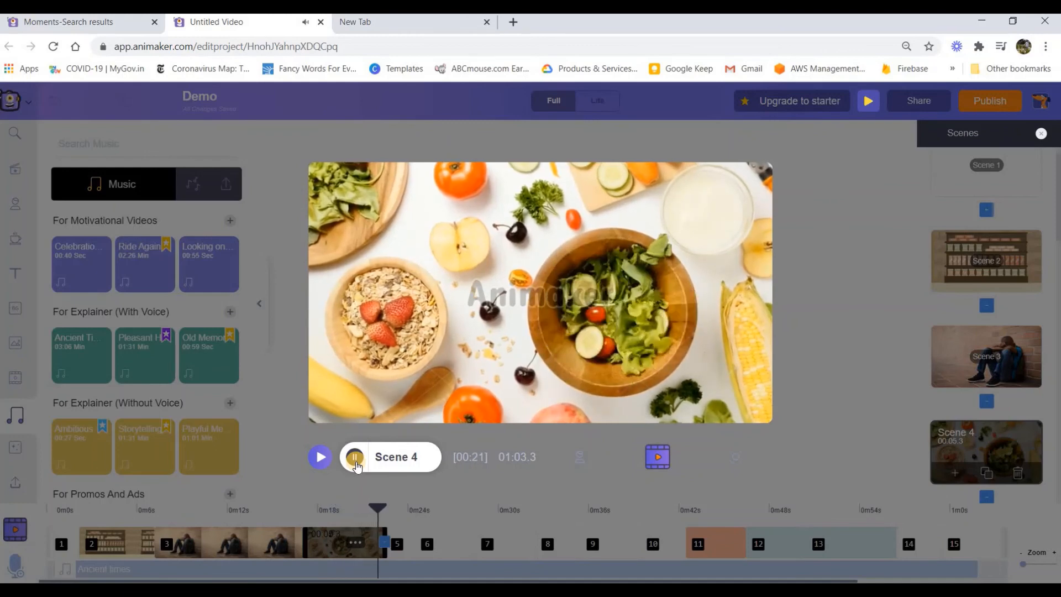
{"action": "left_click", "coordinate": [355, 458]}
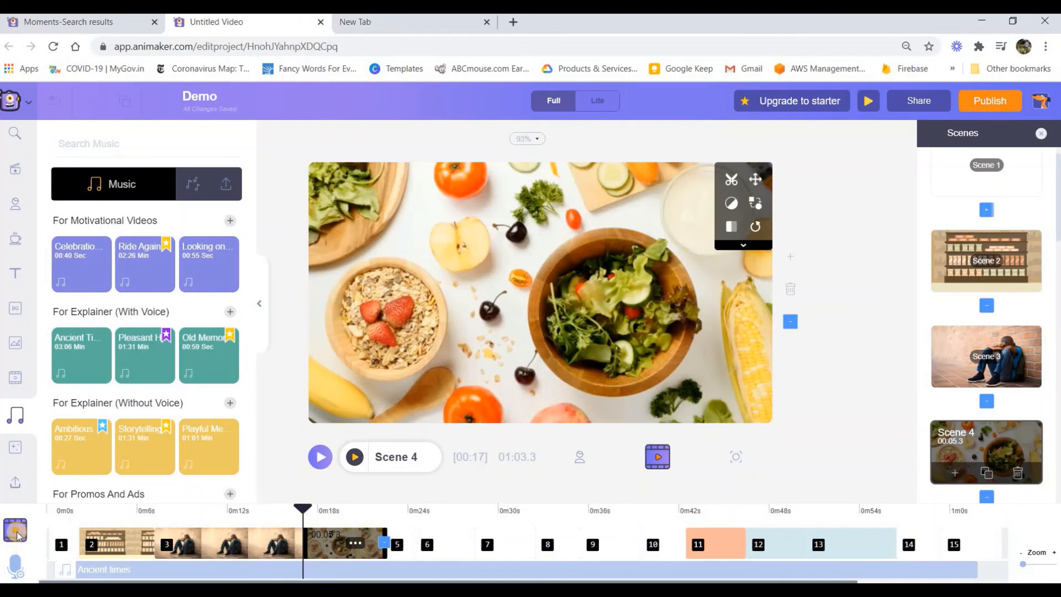
- Record a short voiceover for Scene 4, preview the recording, and apply it to the timeline
{"action": "left_click", "coordinate": [17, 569]}
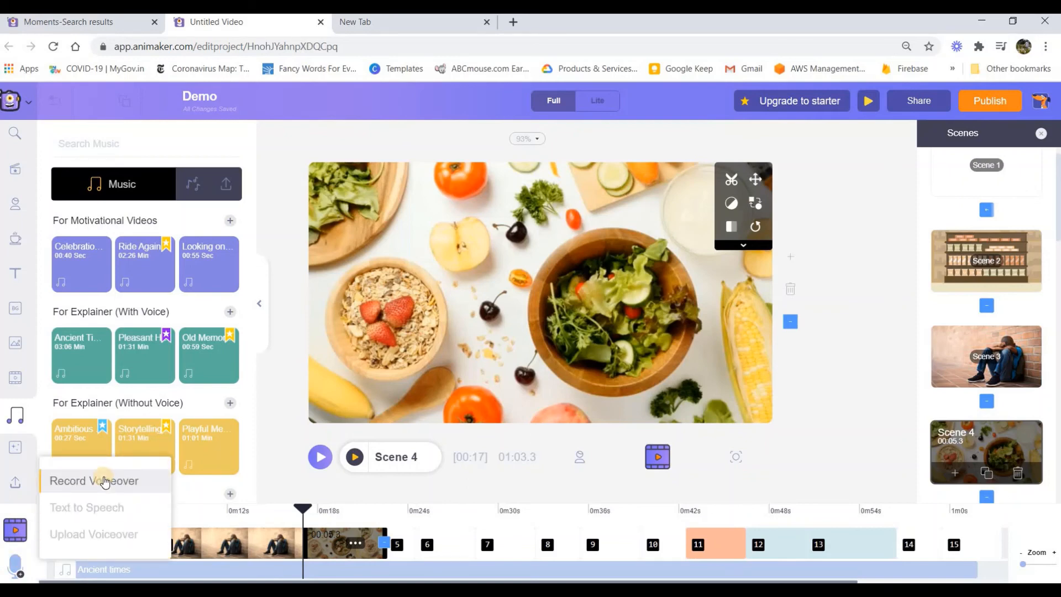
{"action": "left_click", "coordinate": [105, 480]}
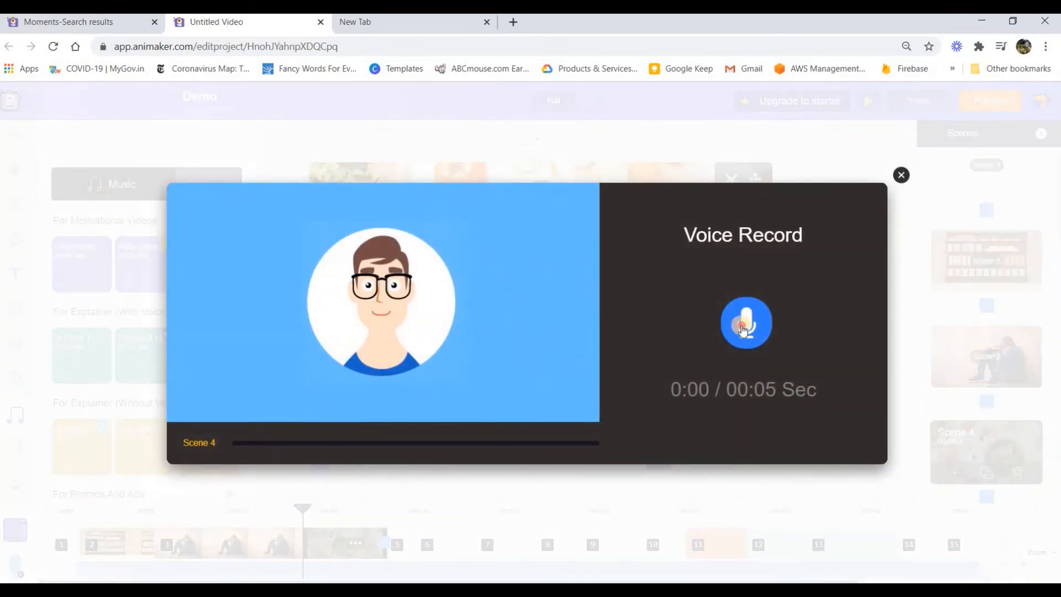
{"action": "left_click", "coordinate": [743, 327]}
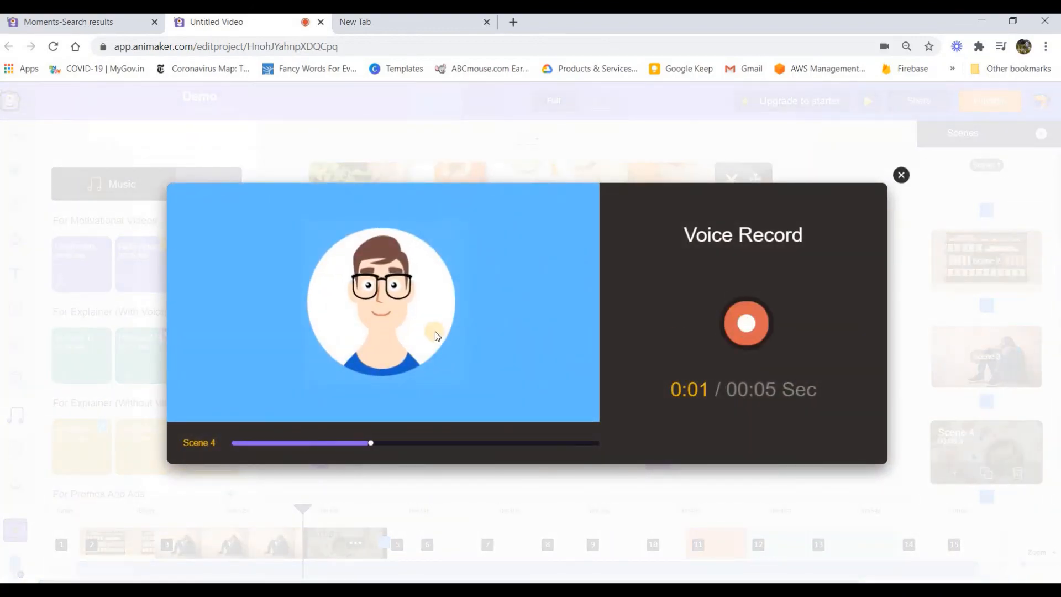
{"action": "left_click", "coordinate": [748, 325]}
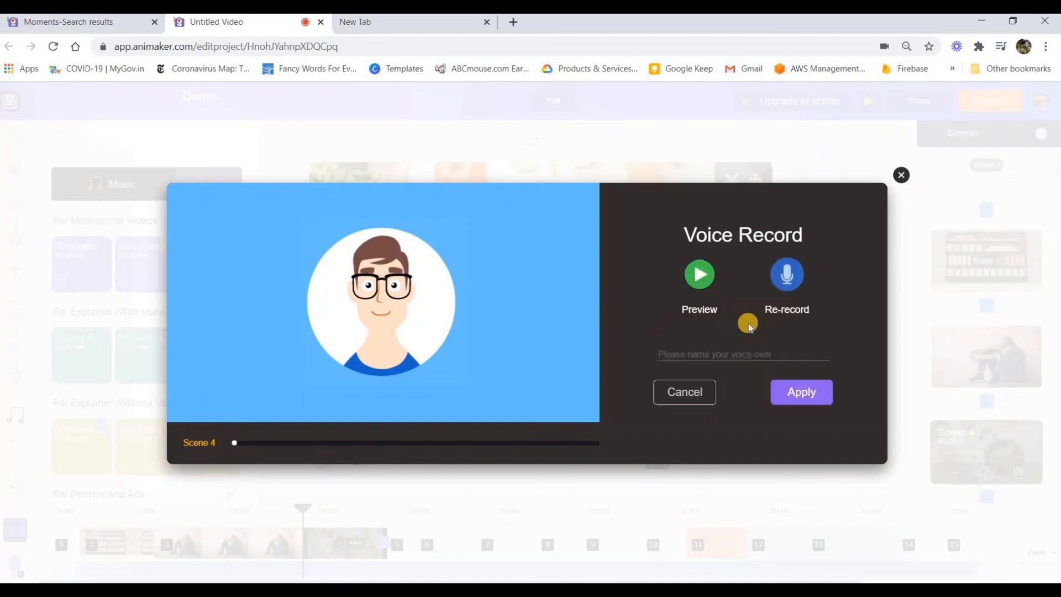
{"action": "left_click", "coordinate": [700, 278]}
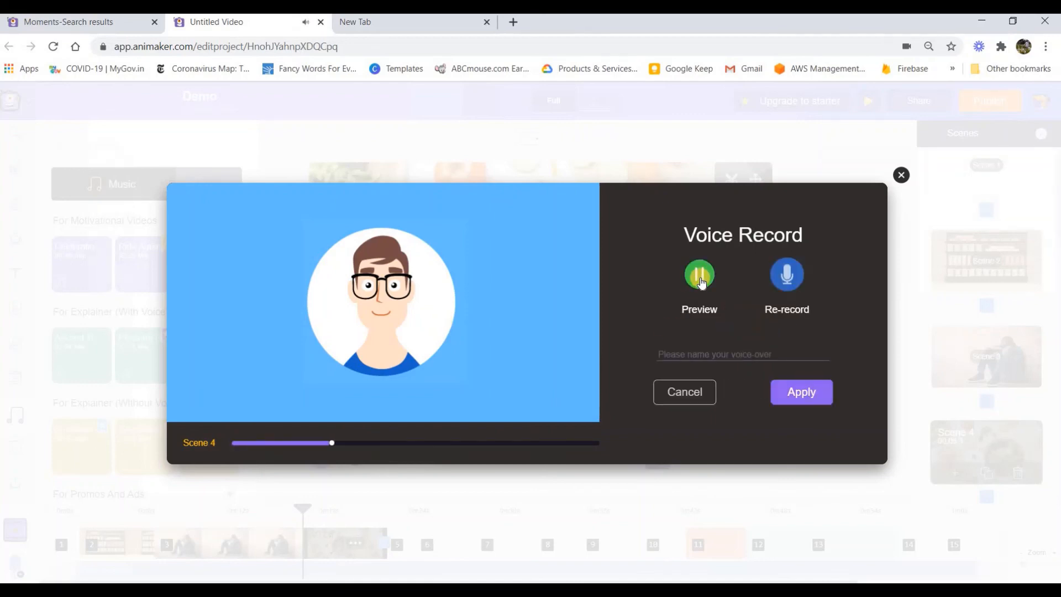
{"action": "left_click", "coordinate": [800, 393]}
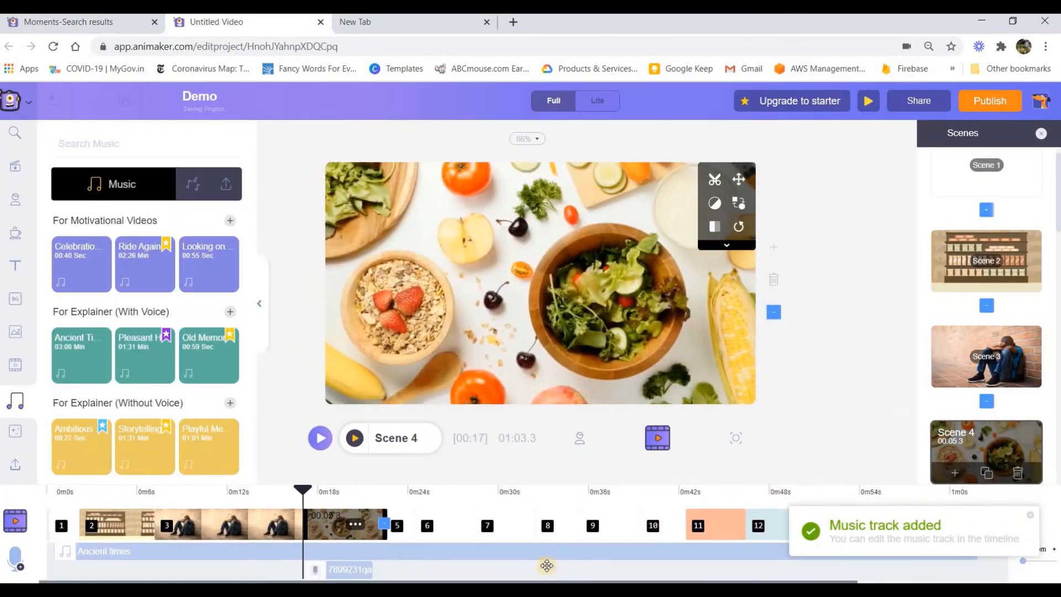
- Play the recorded voiceover track on its own and preview Scene 2 and Scene 4 to check their audio
{"action": "left_click", "coordinate": [348, 570]}
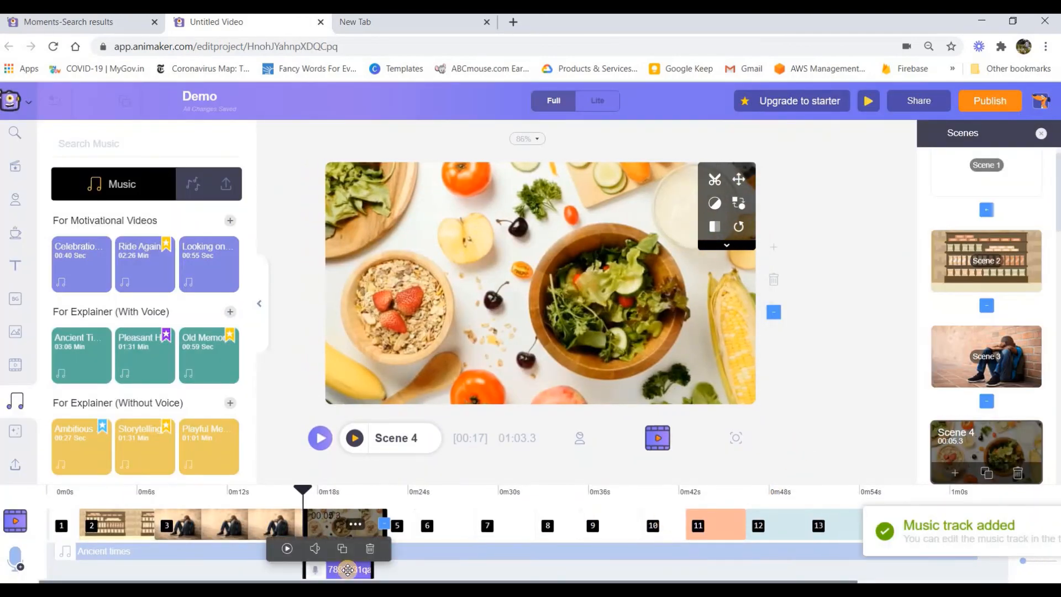
{"action": "left_click", "coordinate": [287, 550]}
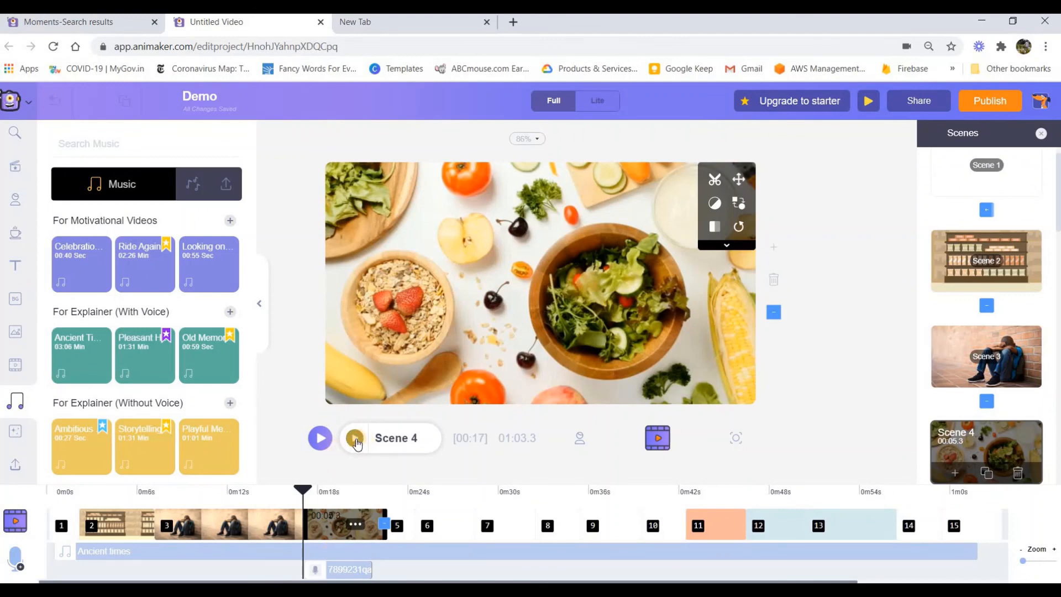
{"action": "left_click_drag", "start_coordinate": [302, 490], "coordinate": [120, 498]}
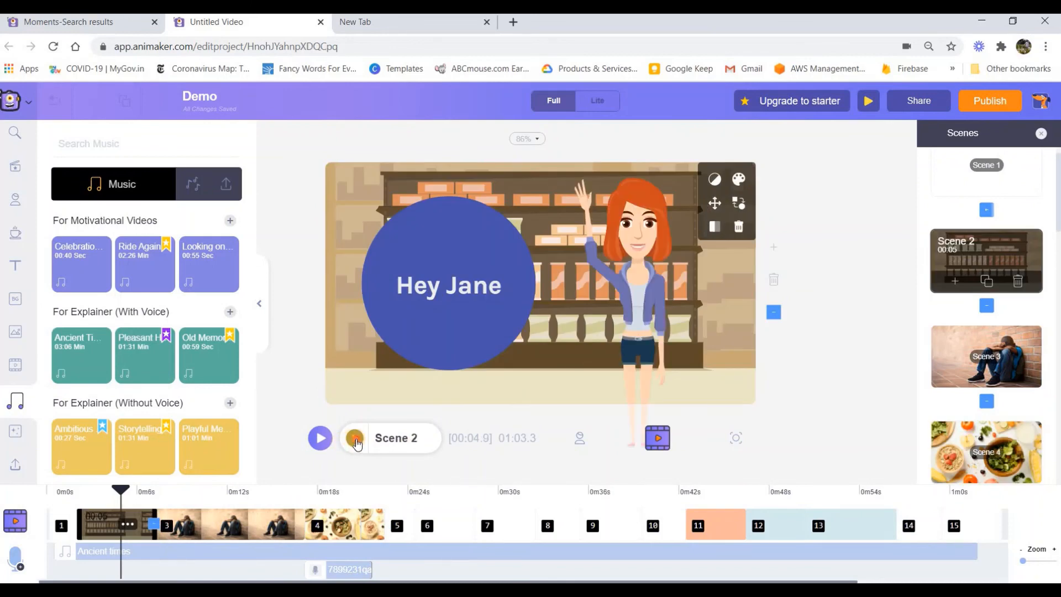
{"action": "left_click", "coordinate": [357, 443]}
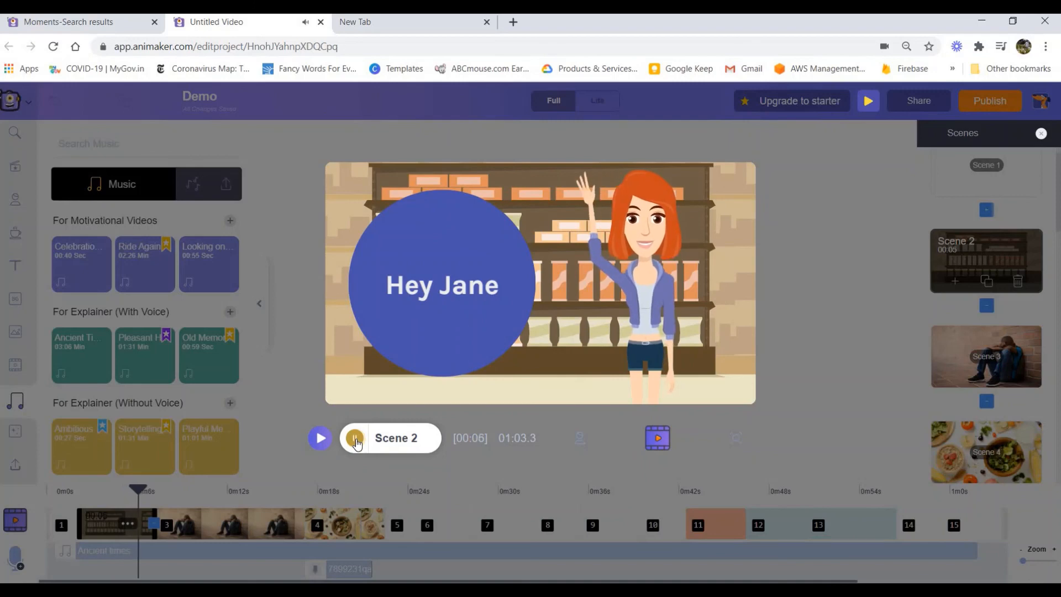
{"action": "left_click", "coordinate": [355, 441]}
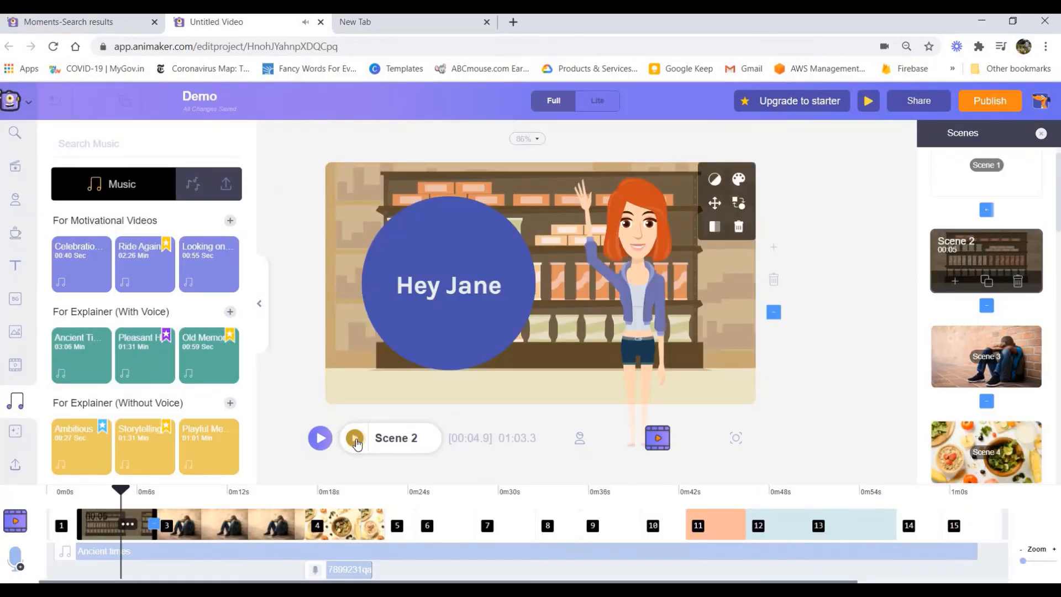
{"action": "left_click", "coordinate": [352, 531]}
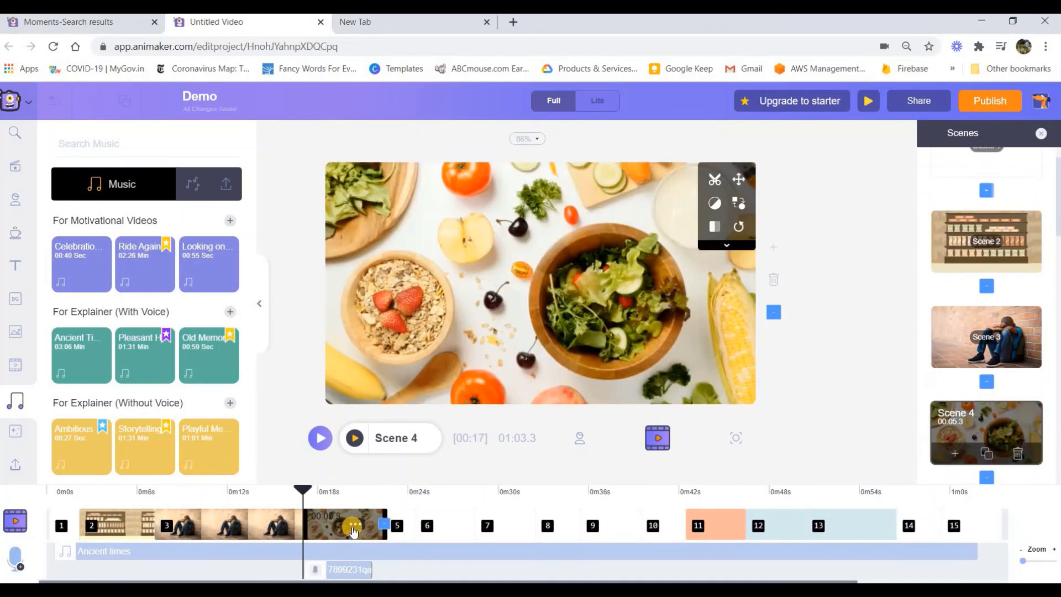
{"action": "left_click", "coordinate": [356, 439]}
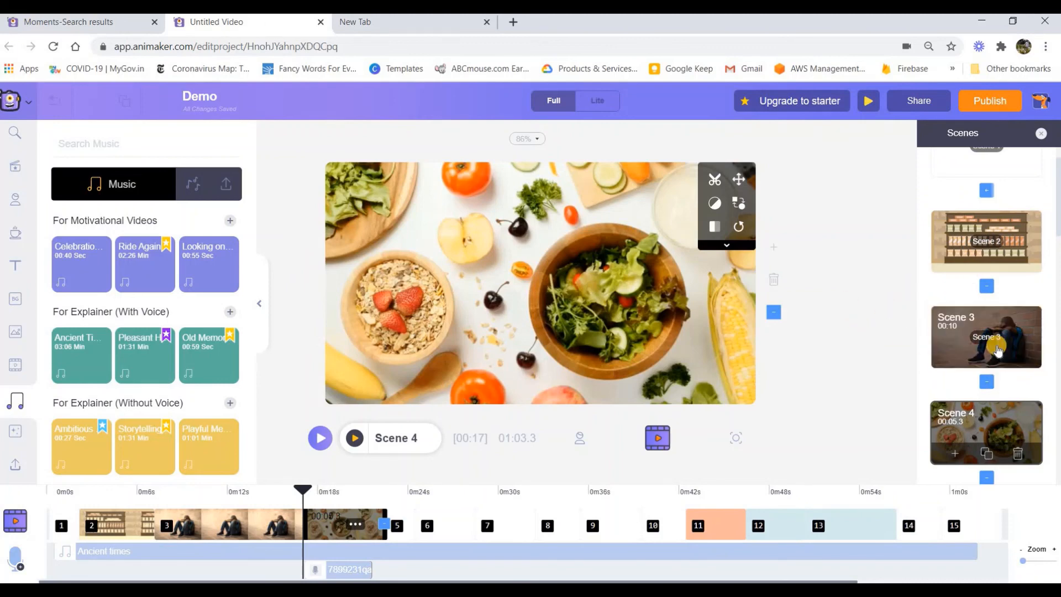
{"action": "scroll", "coordinate": [998, 349], "scroll_direction": "down", "scroll_amount": 8}
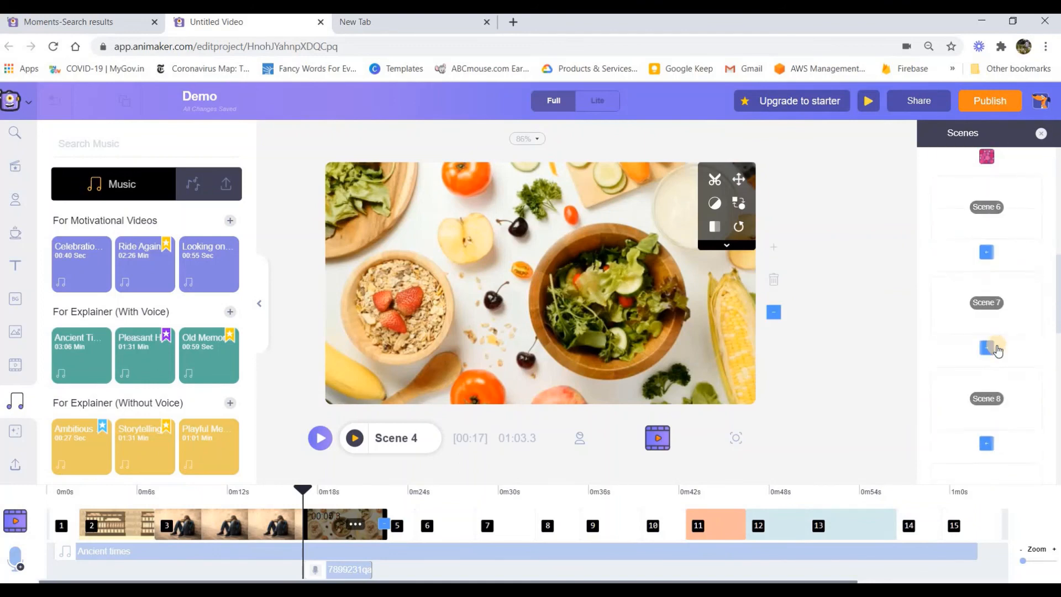
{"action": "scroll", "coordinate": [997, 349], "scroll_direction": "up", "scroll_amount": 8}
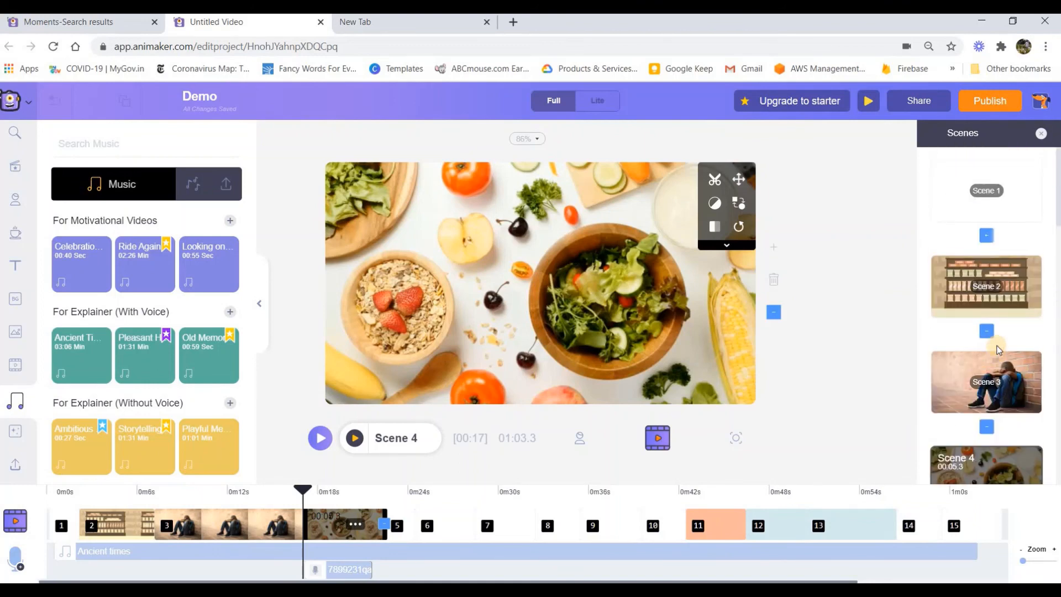